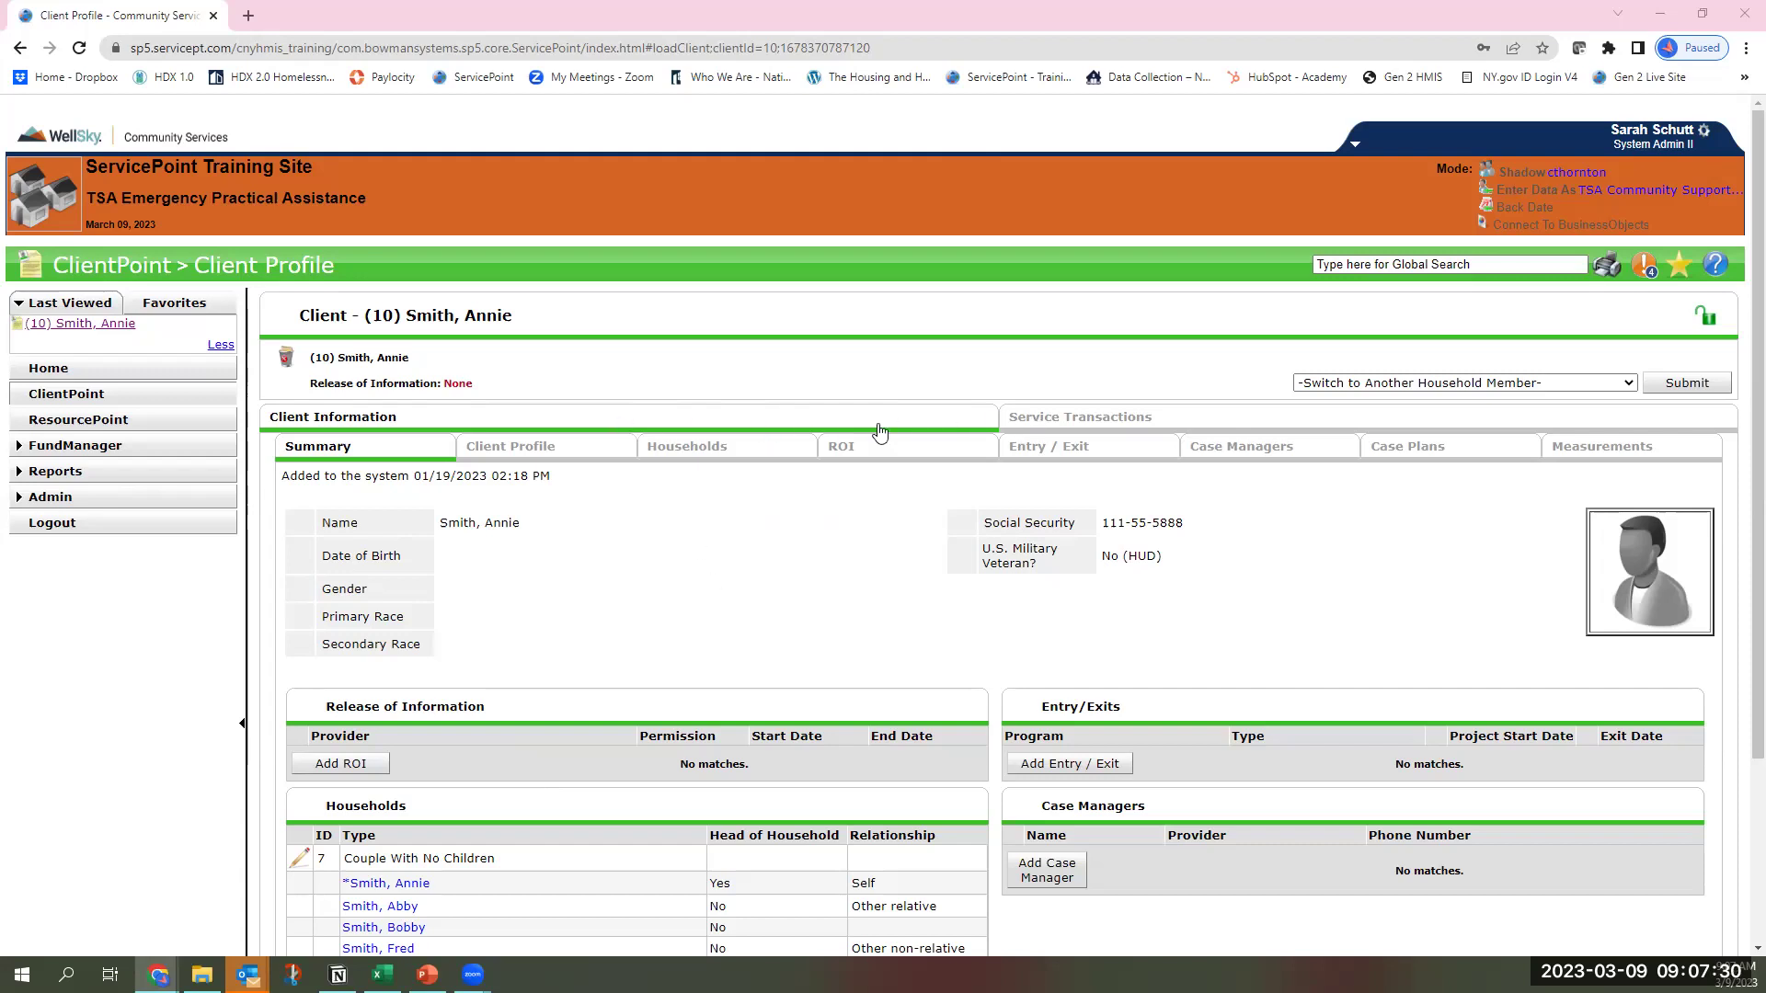
Step: Review the client's entire service history in the service transactions and return to the dashboard
{"action": "left_click", "coordinate": [1055, 421]}
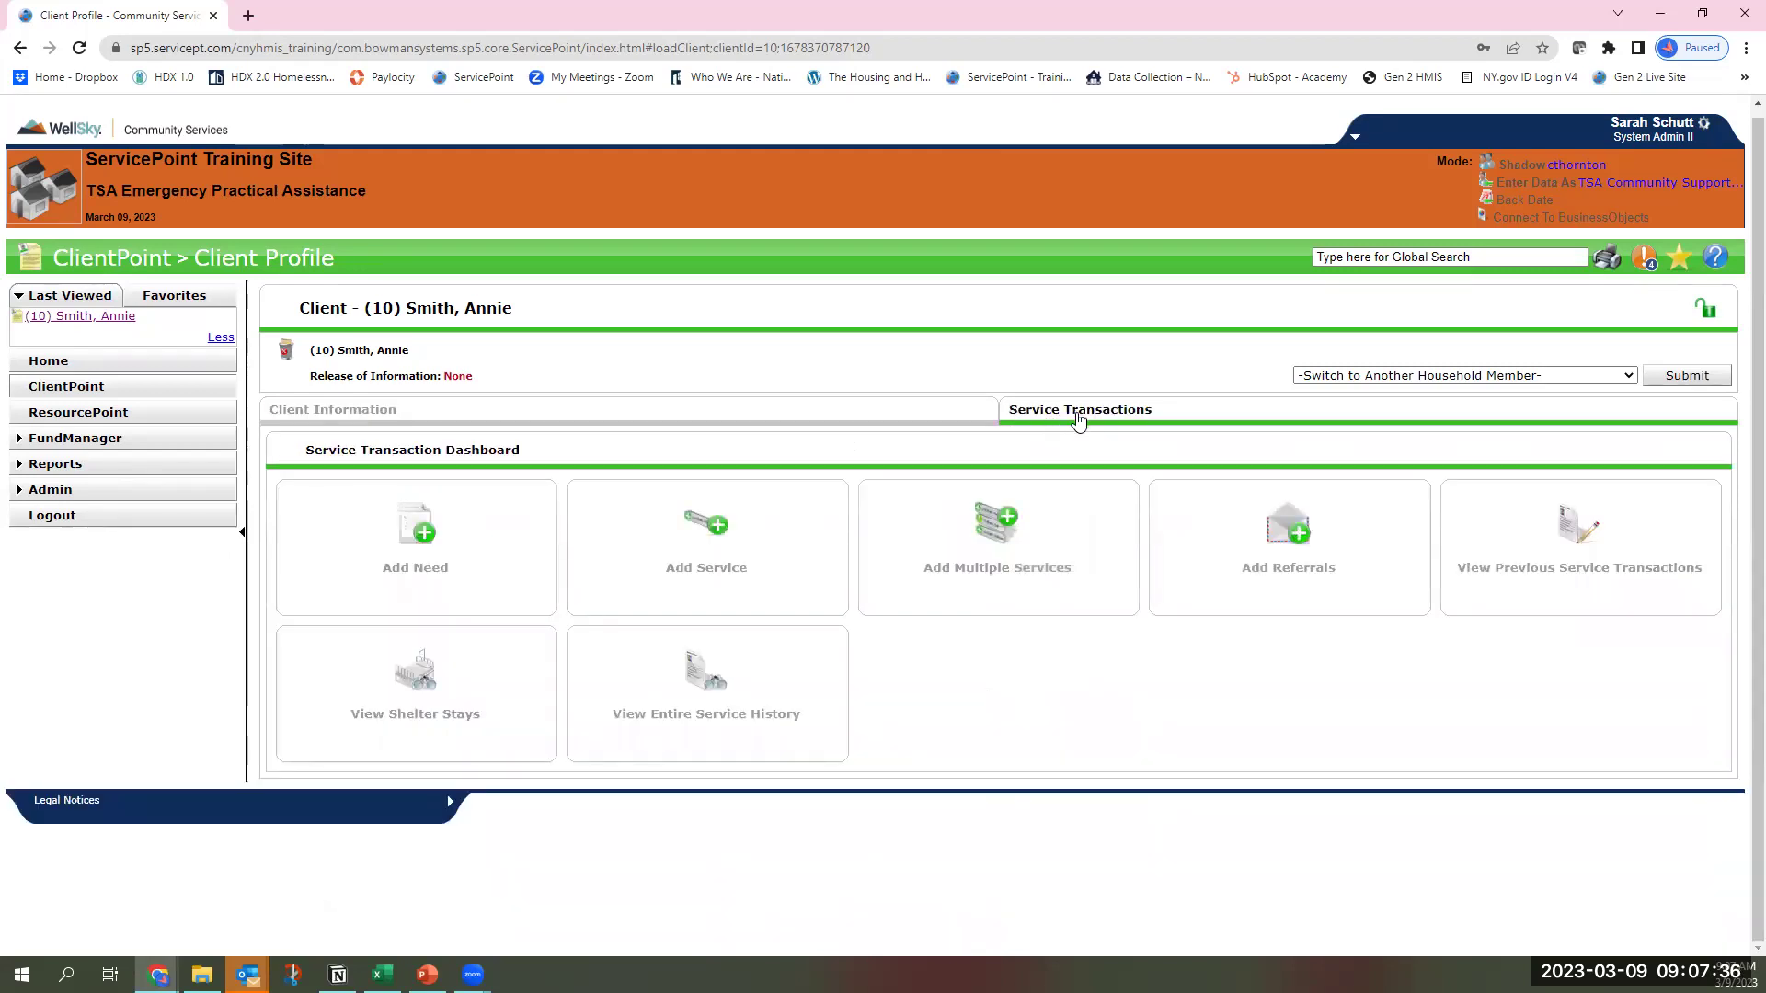
{"action": "left_click", "coordinate": [454, 562]}
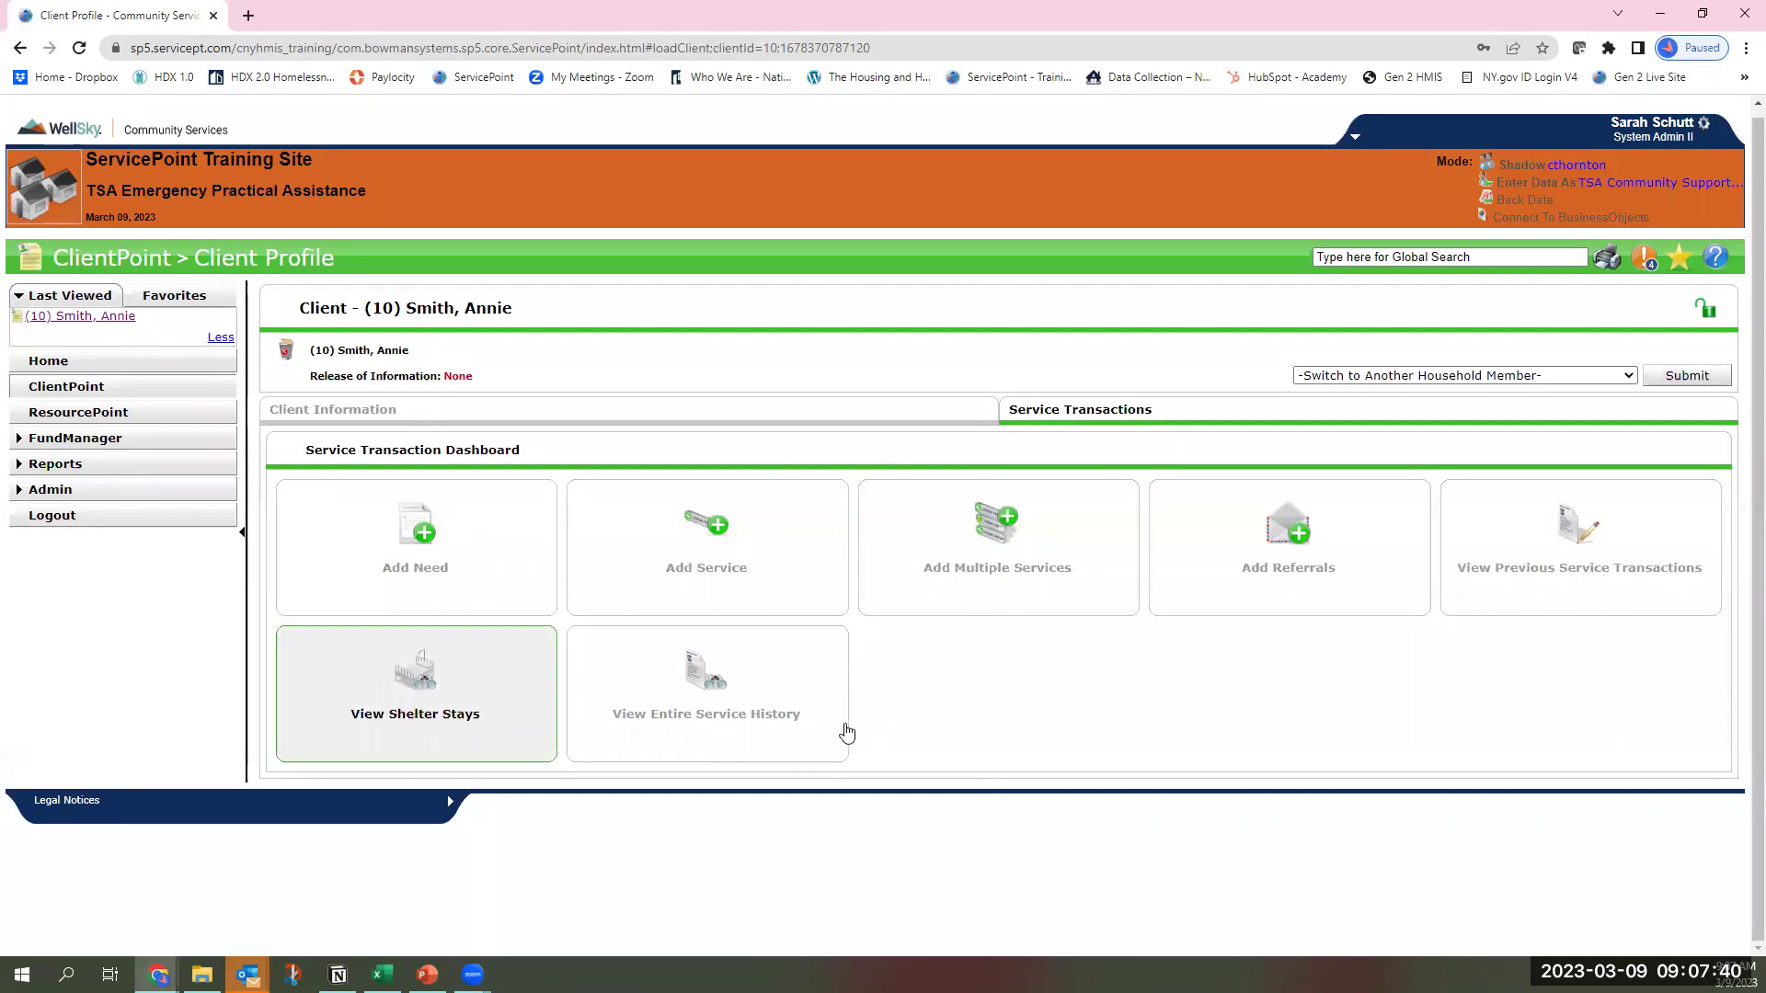
{"action": "left_click", "coordinate": [766, 741]}
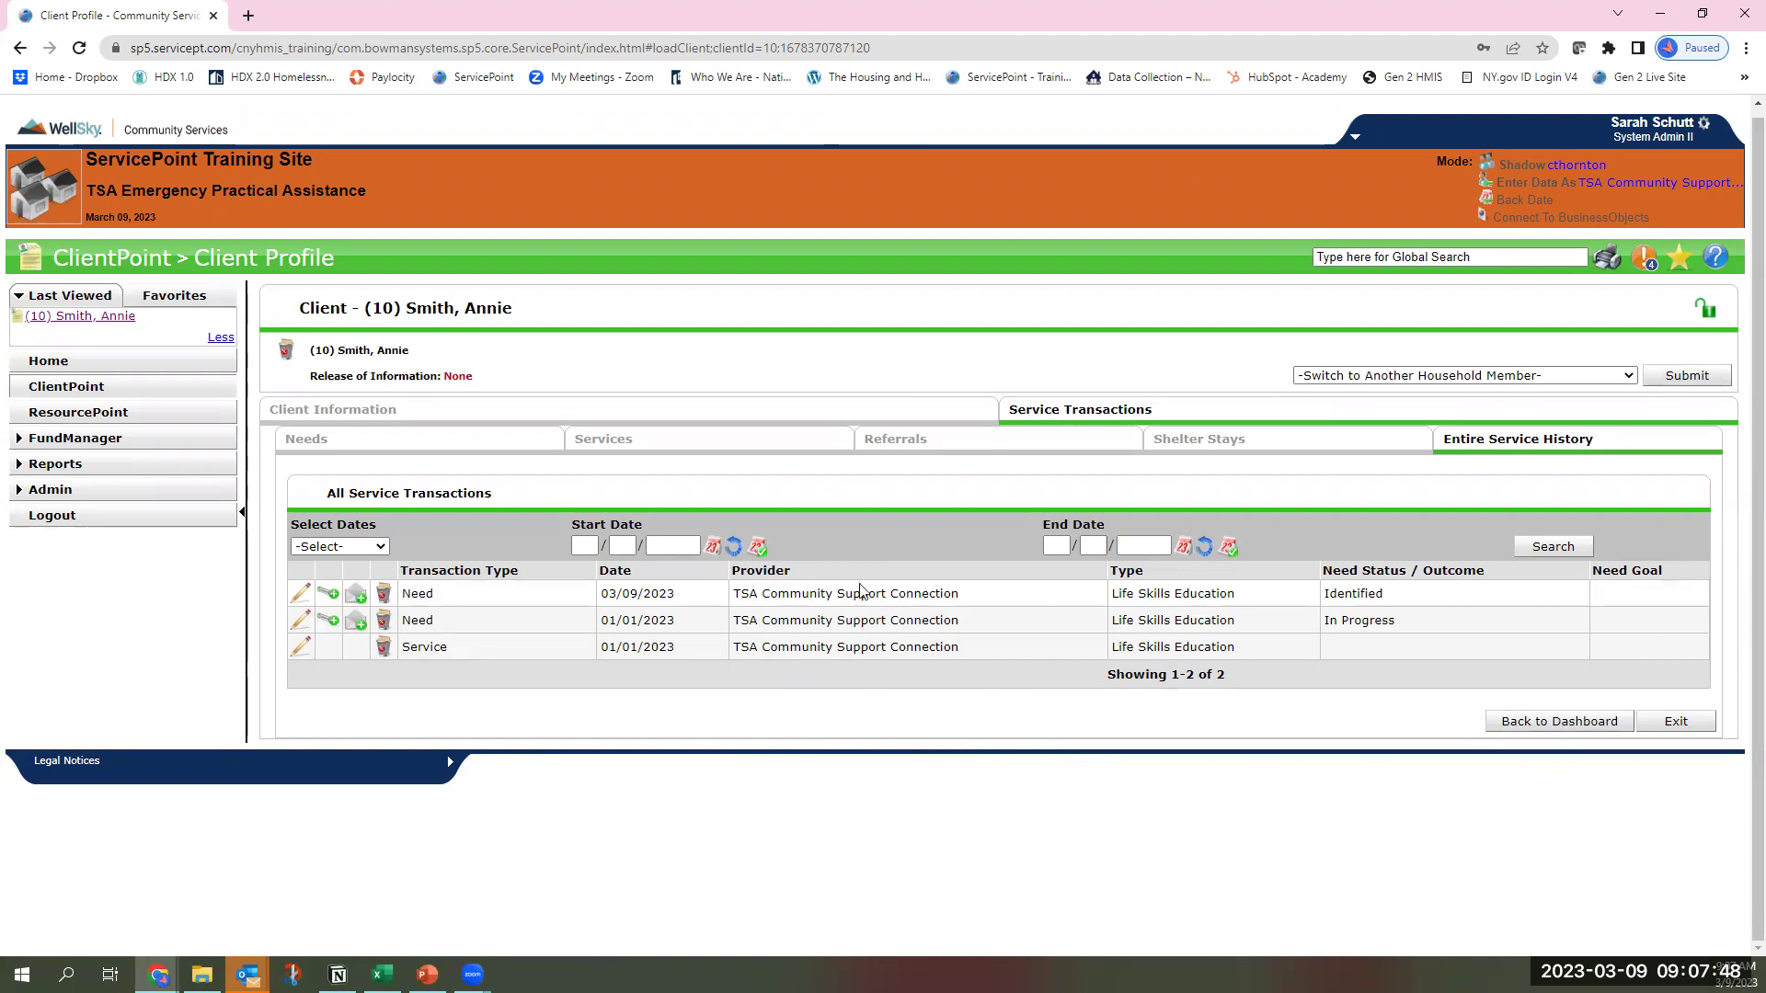
{"action": "left_click", "coordinate": [1558, 725]}
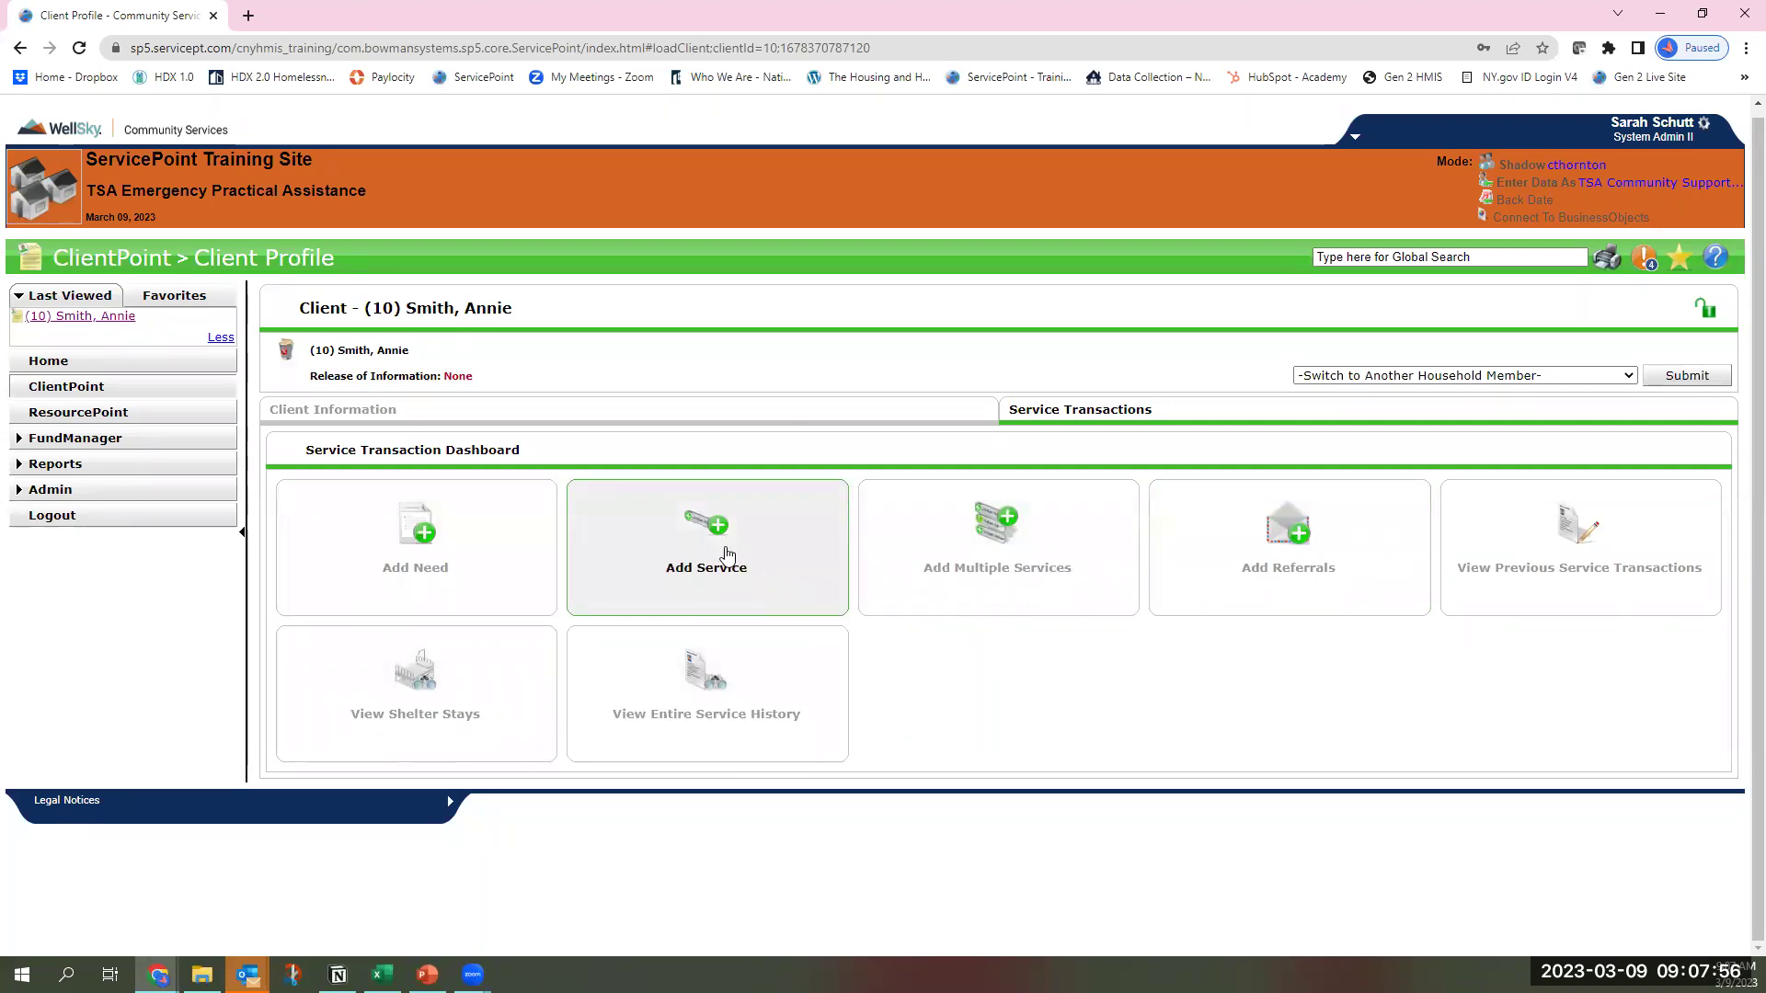
Step: Start adding a service for the client and include all members of the Couple With No Children household
{"action": "left_click", "coordinate": [678, 560]}
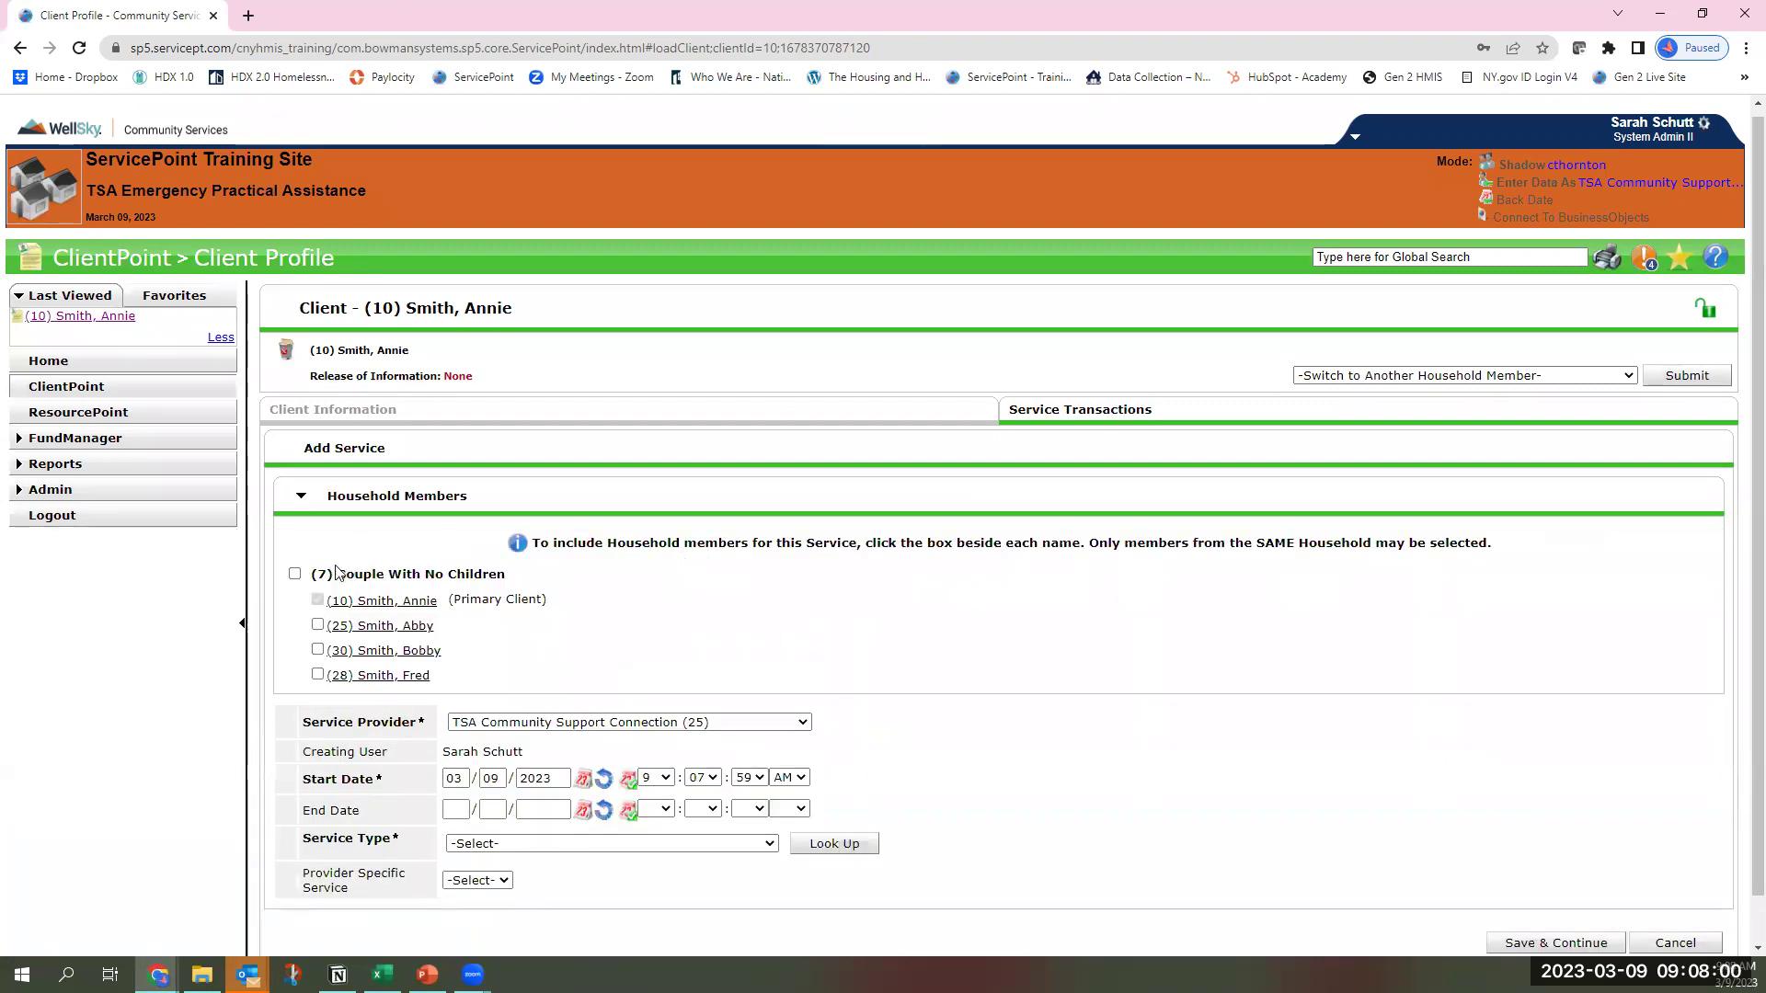
{"action": "scroll", "coordinate": [744, 596], "scroll_direction": "down", "scroll_amount": 1}
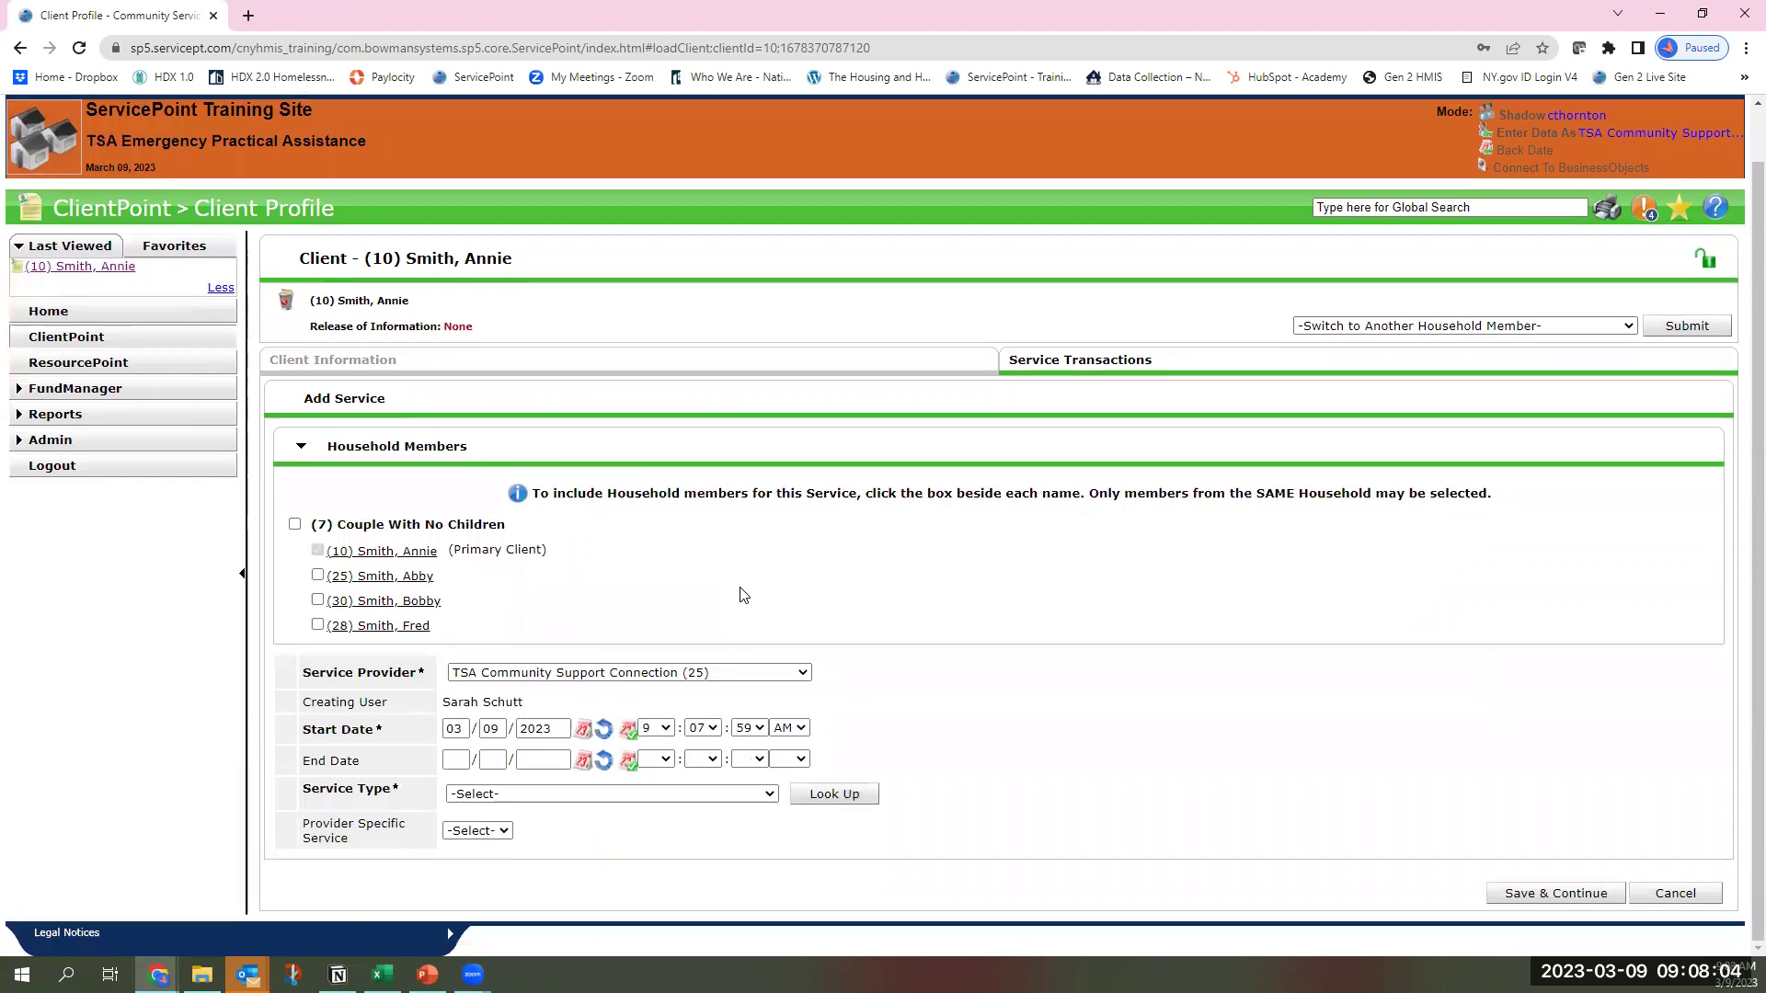
{"action": "left_click", "coordinate": [294, 526]}
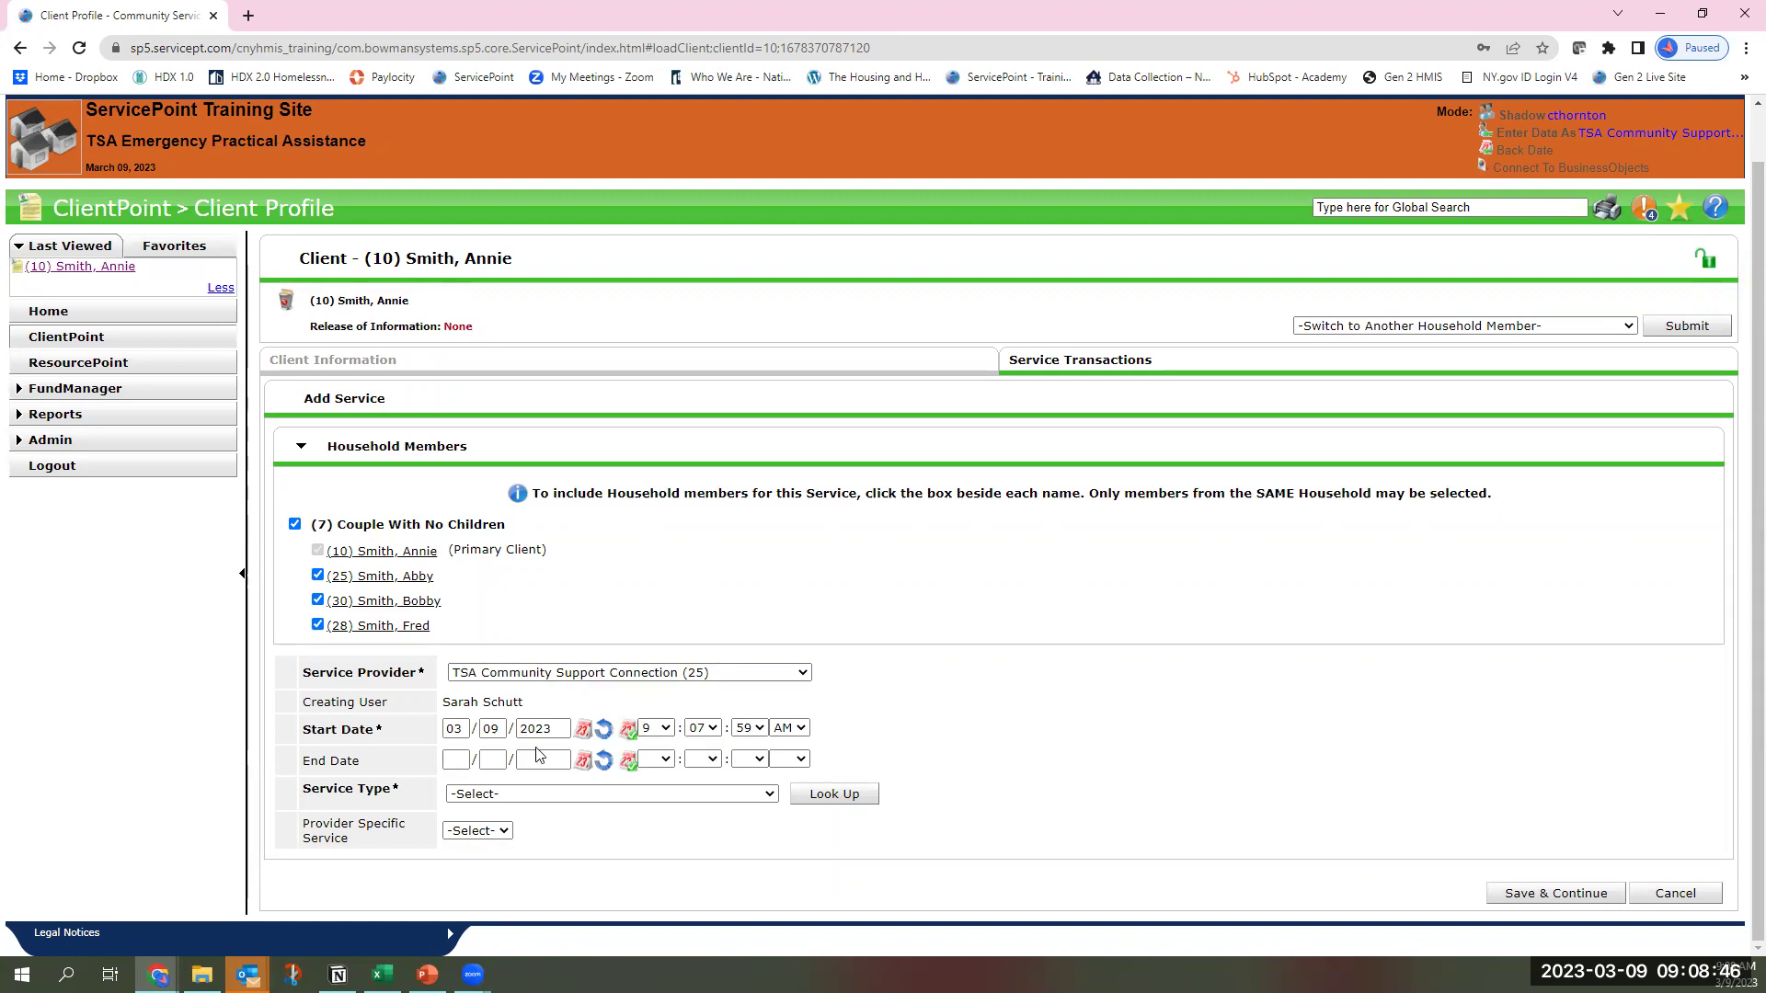
Step: Try a service start date of 03/06/2023 with an end date of 03/09/2023, and clear both dates
{"action": "left_click", "coordinate": [583, 729]}
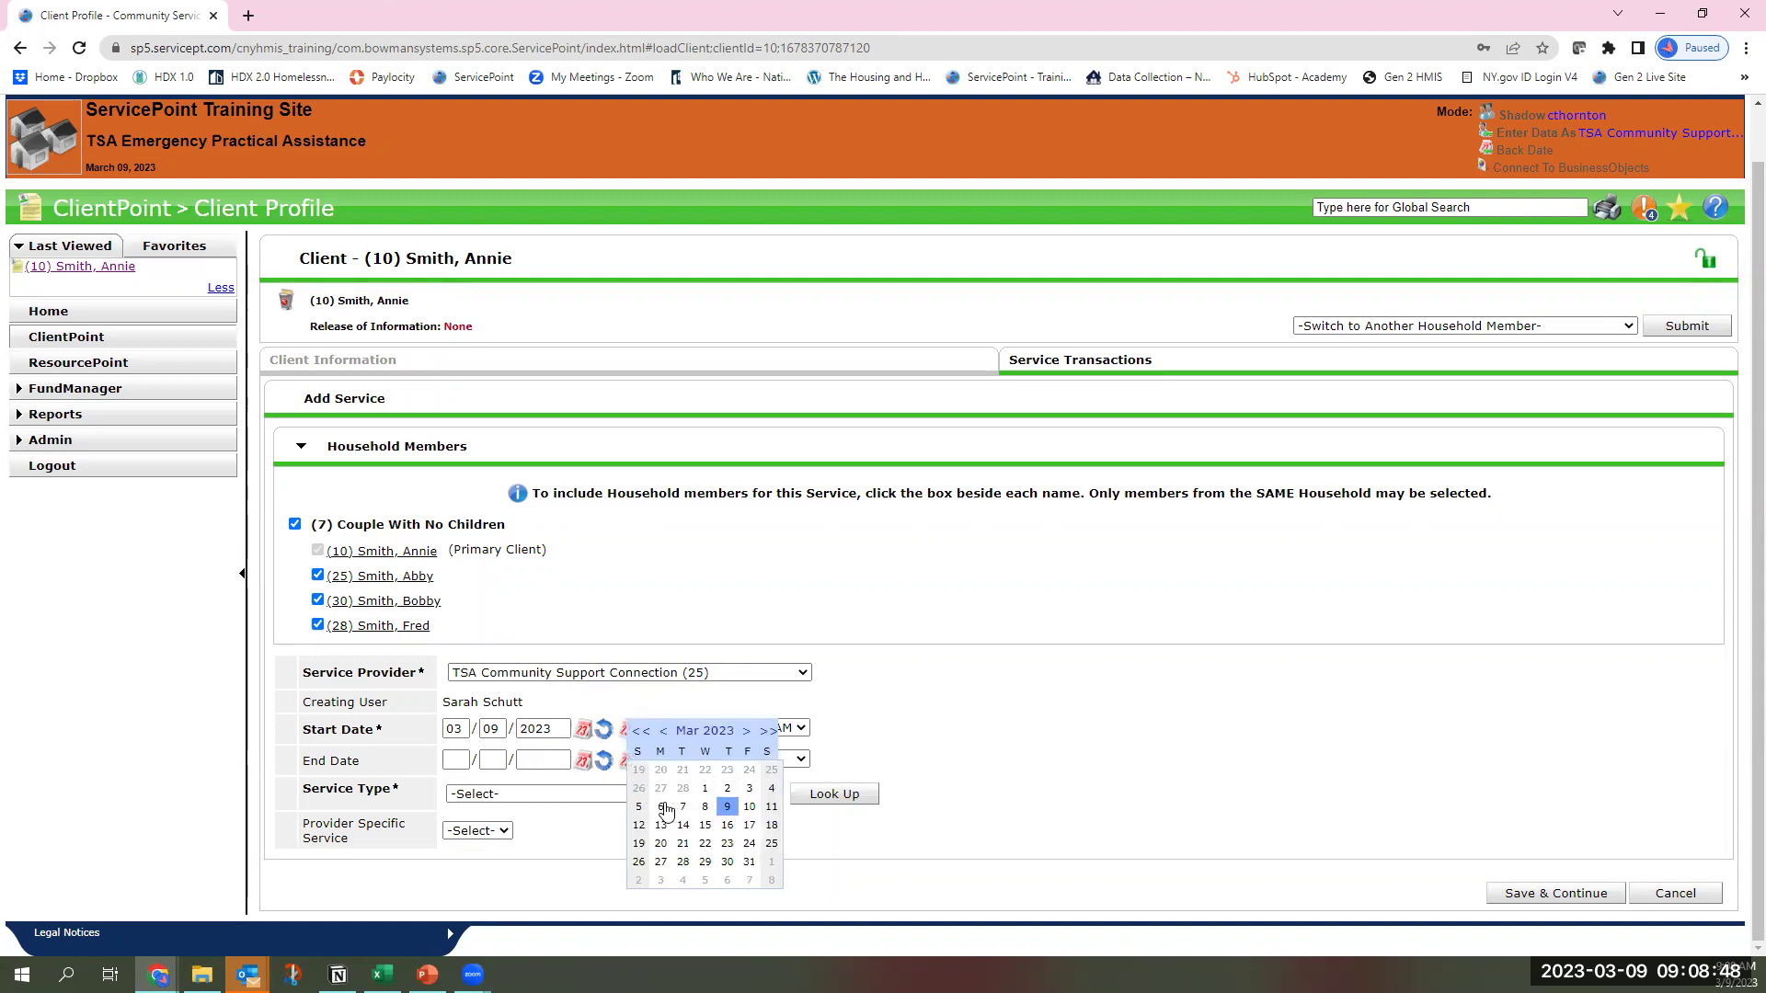
{"action": "left_click", "coordinate": [663, 808]}
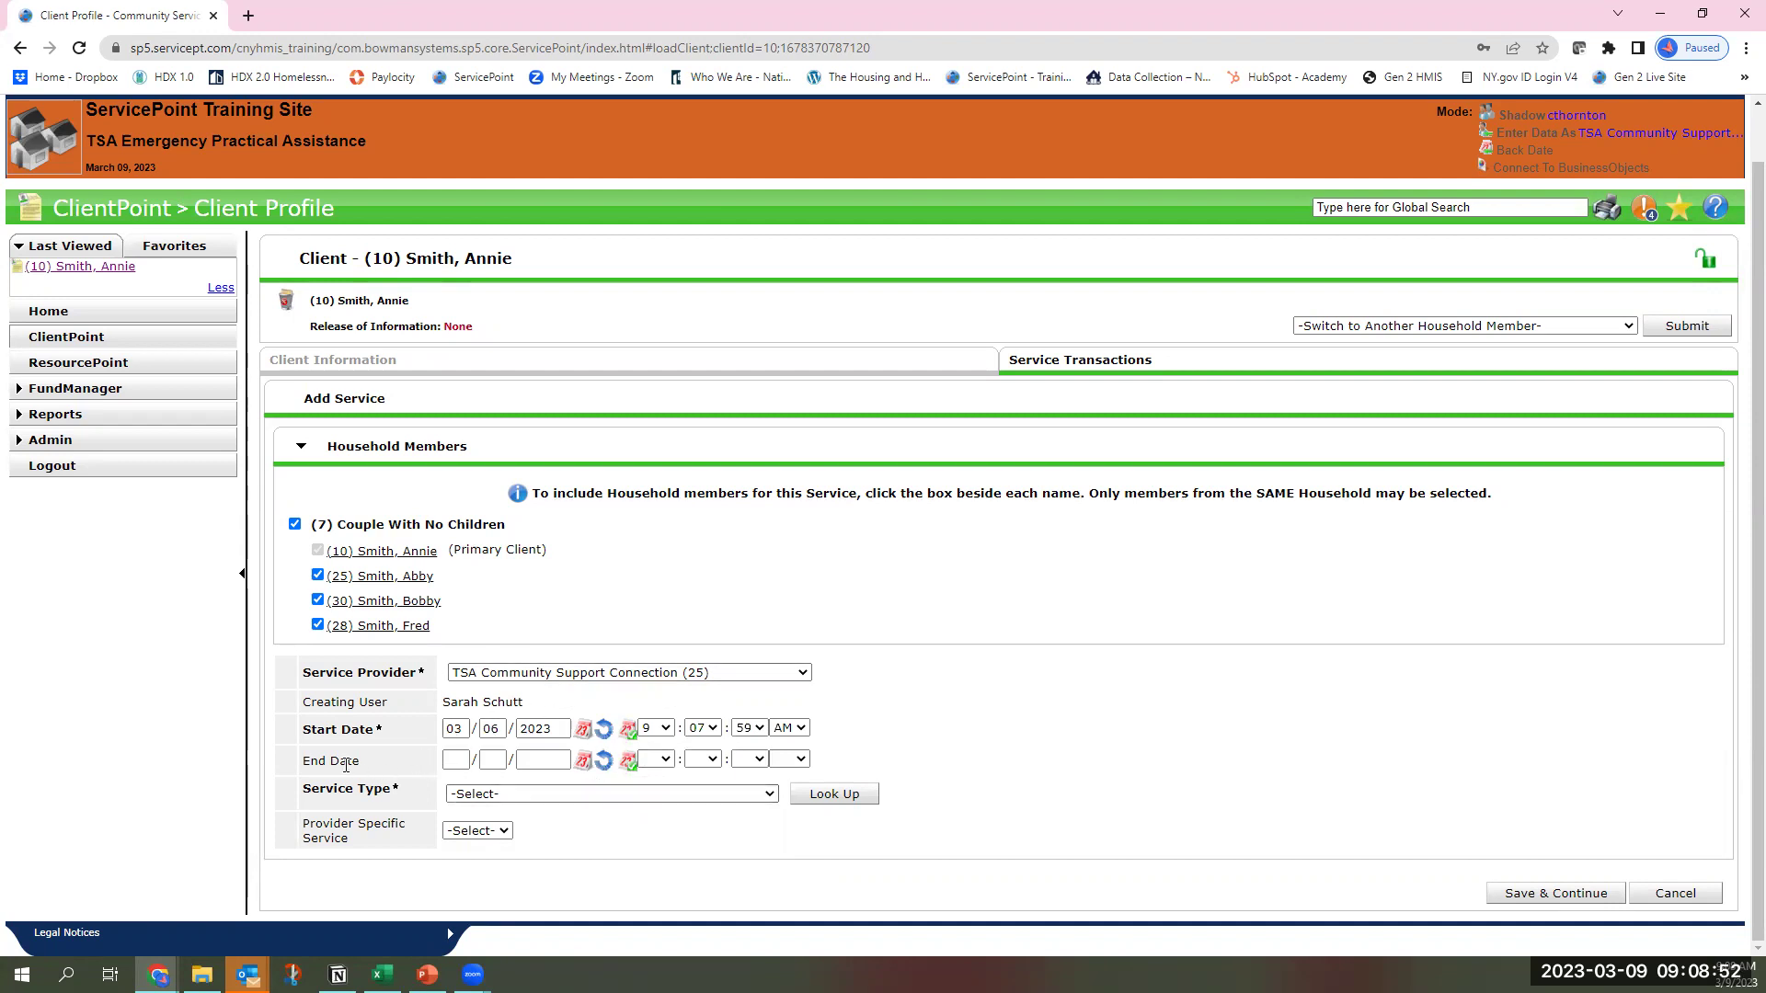
{"action": "left_click_drag", "start_coordinate": [307, 763], "coordinate": [365, 767]}
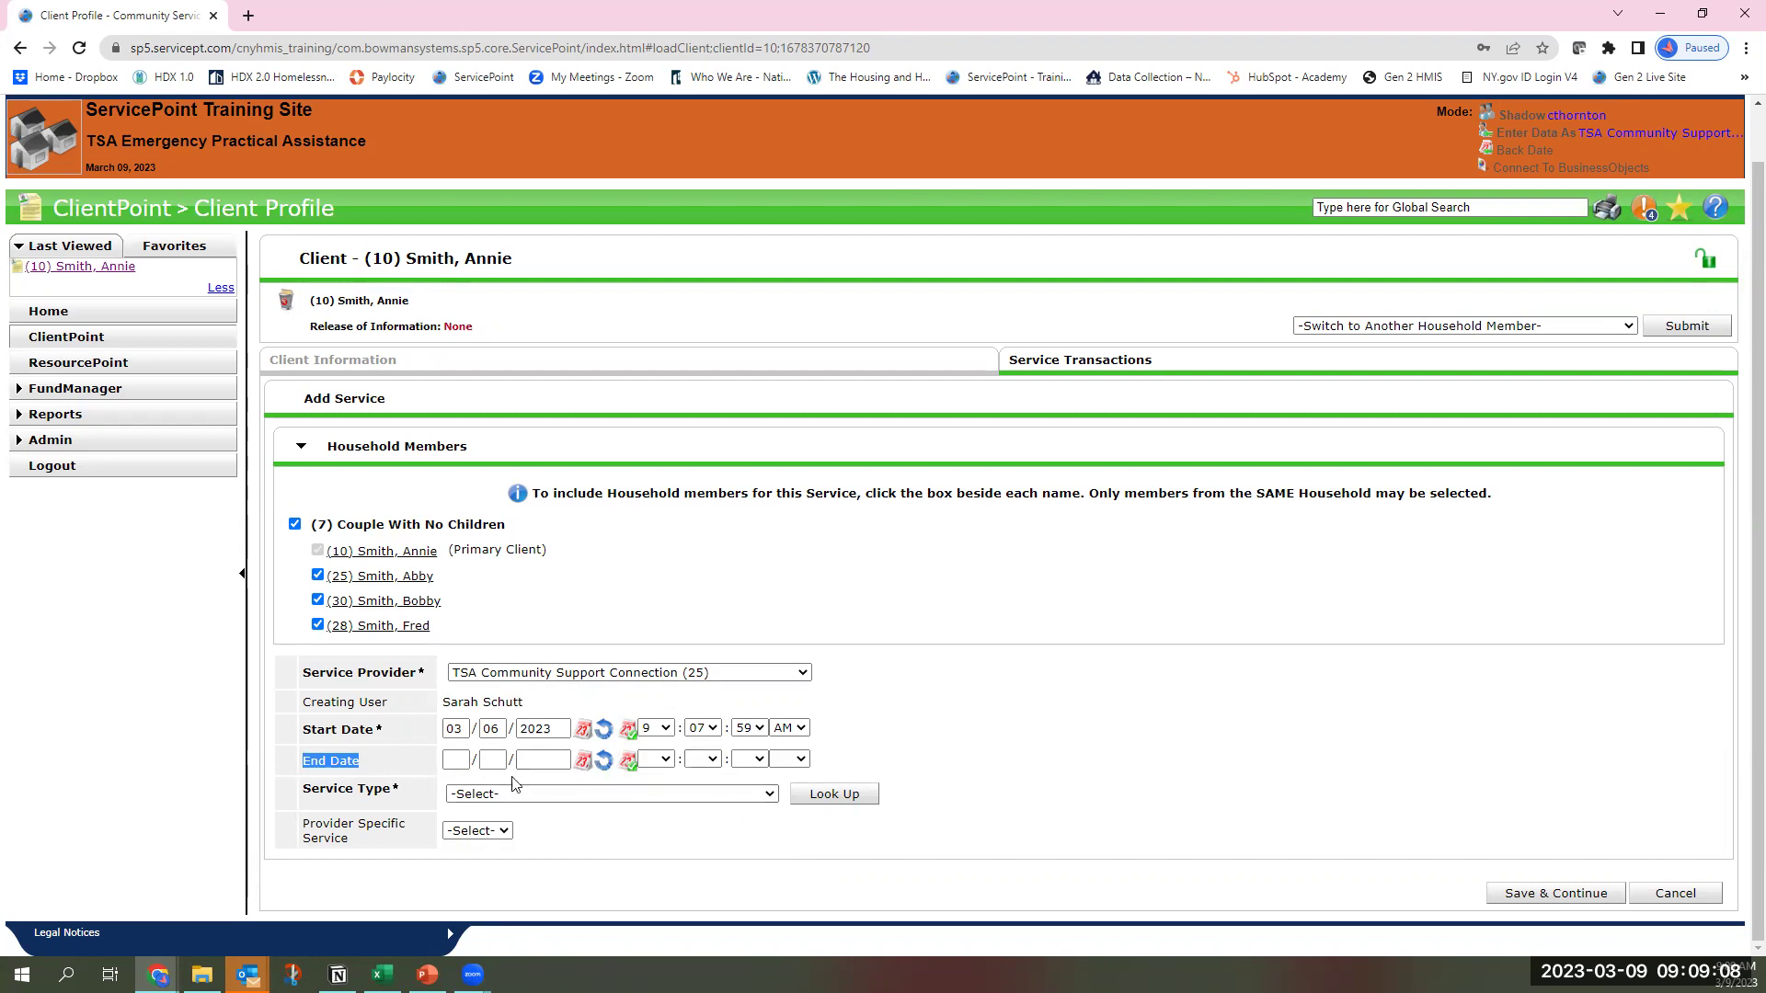
{"action": "left_click", "coordinate": [629, 761]}
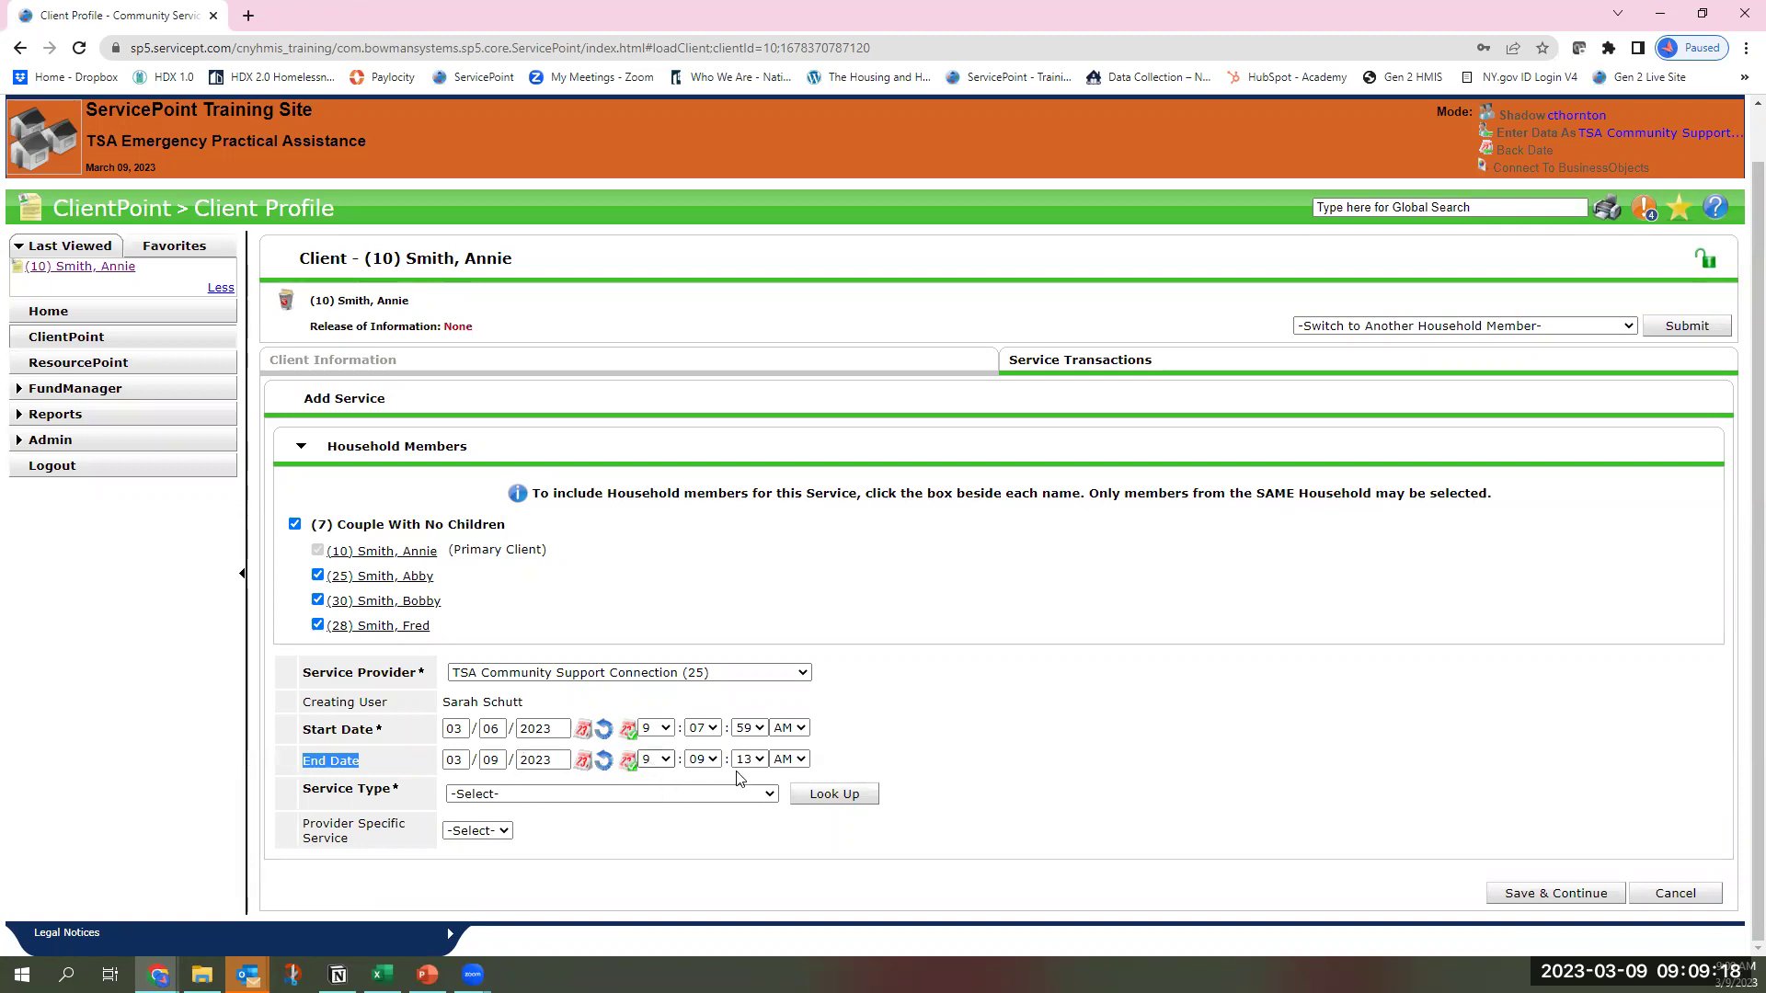
{"action": "left_click", "coordinate": [629, 732]}
{"action": "left_click", "coordinate": [608, 733]}
{"action": "left_click", "coordinate": [603, 761]}
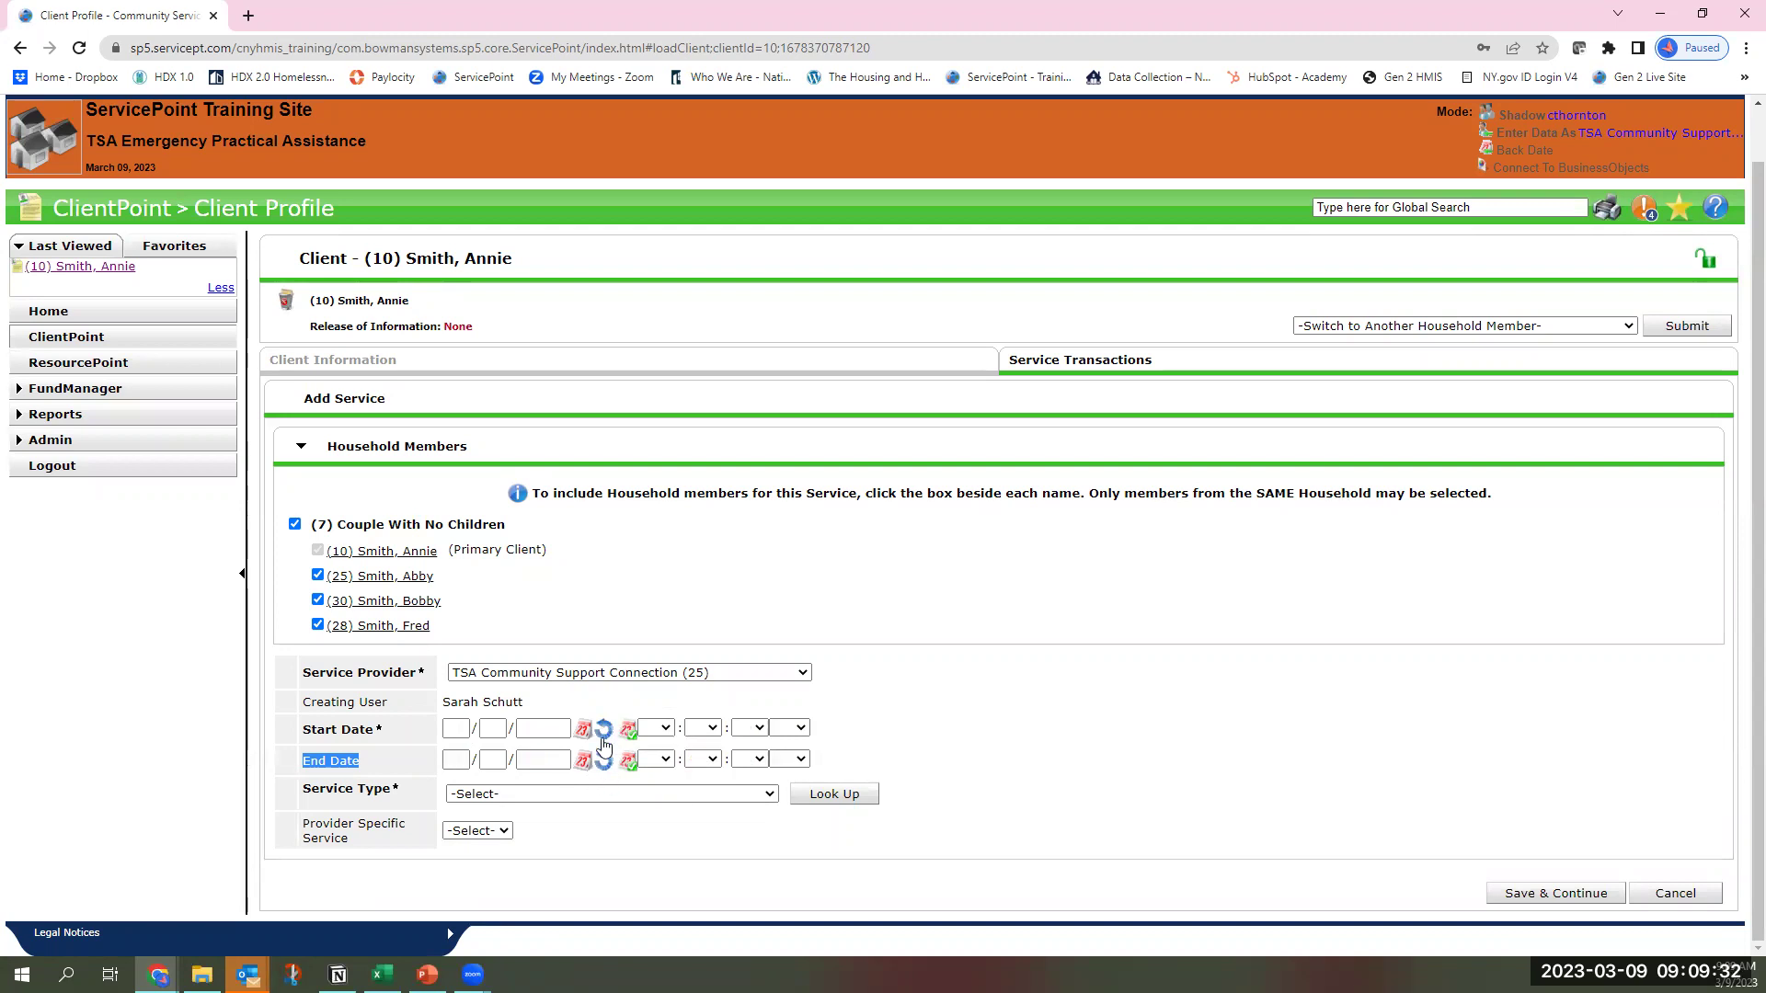
Step: Set the service's start and end to the current date and time on 03/09/2023, choose service type Bus Fare (BT-8300.1000), and save to continue
{"action": "left_click", "coordinate": [628, 731]}
{"action": "left_click", "coordinate": [628, 764]}
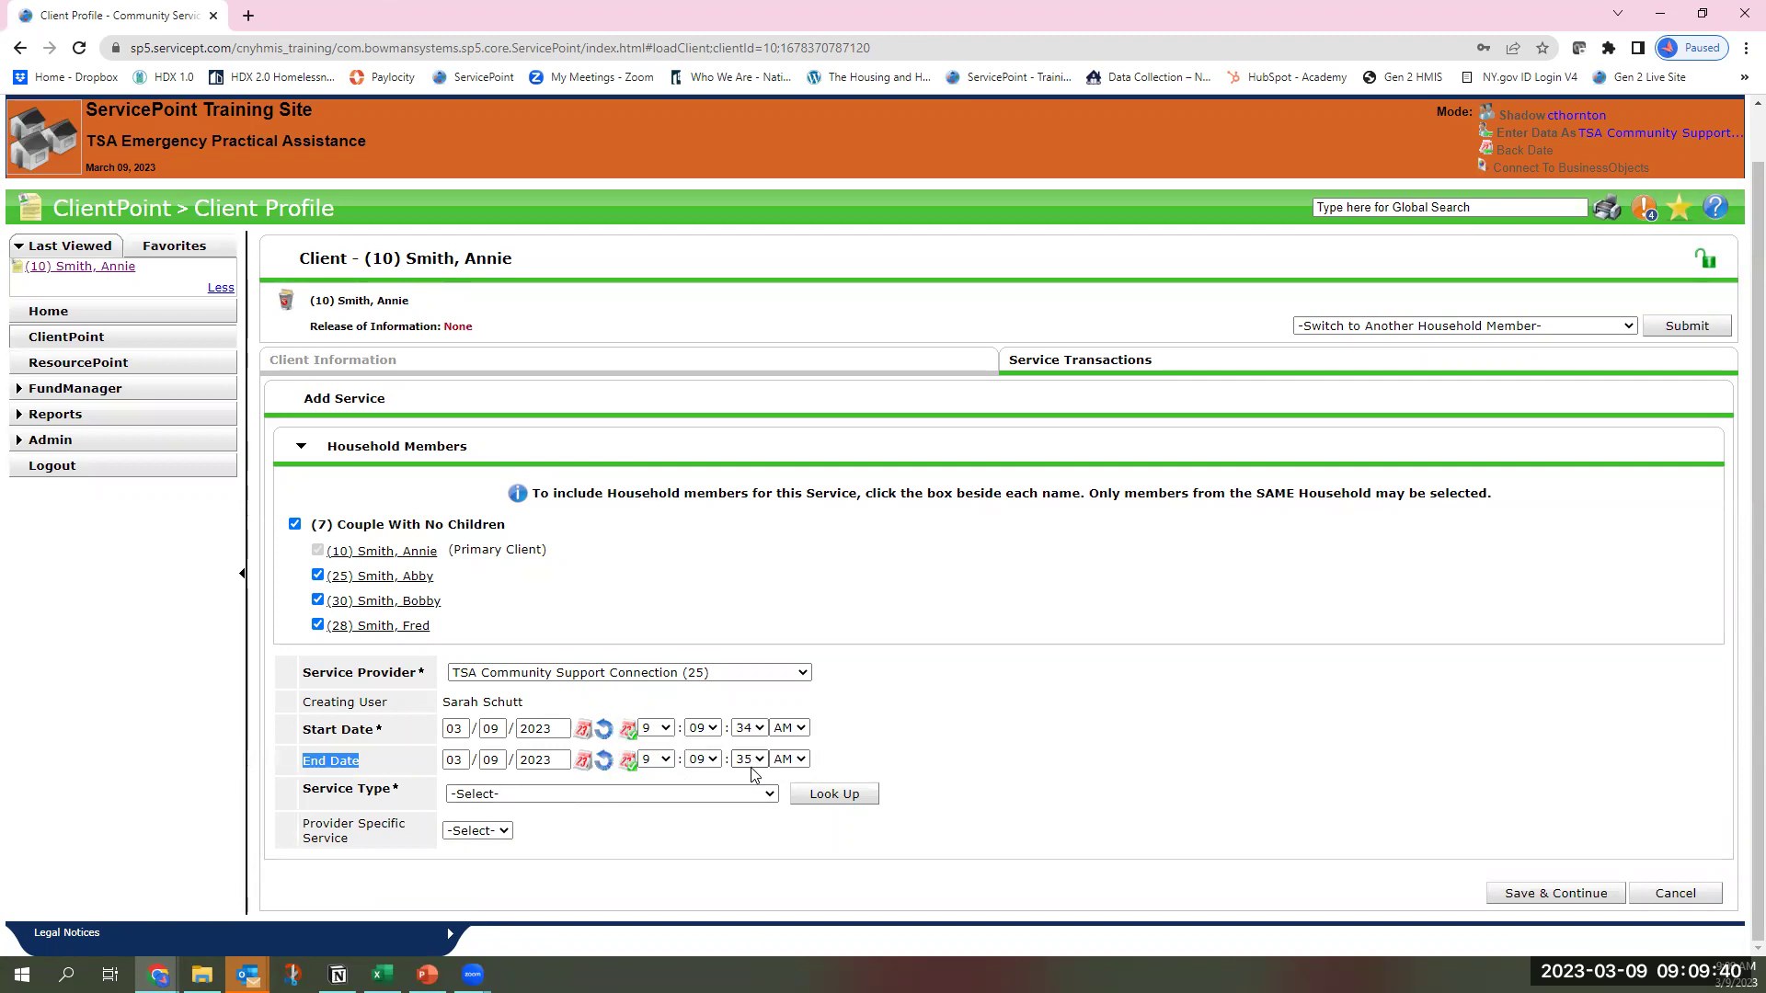
{"action": "left_click", "coordinate": [633, 795]}
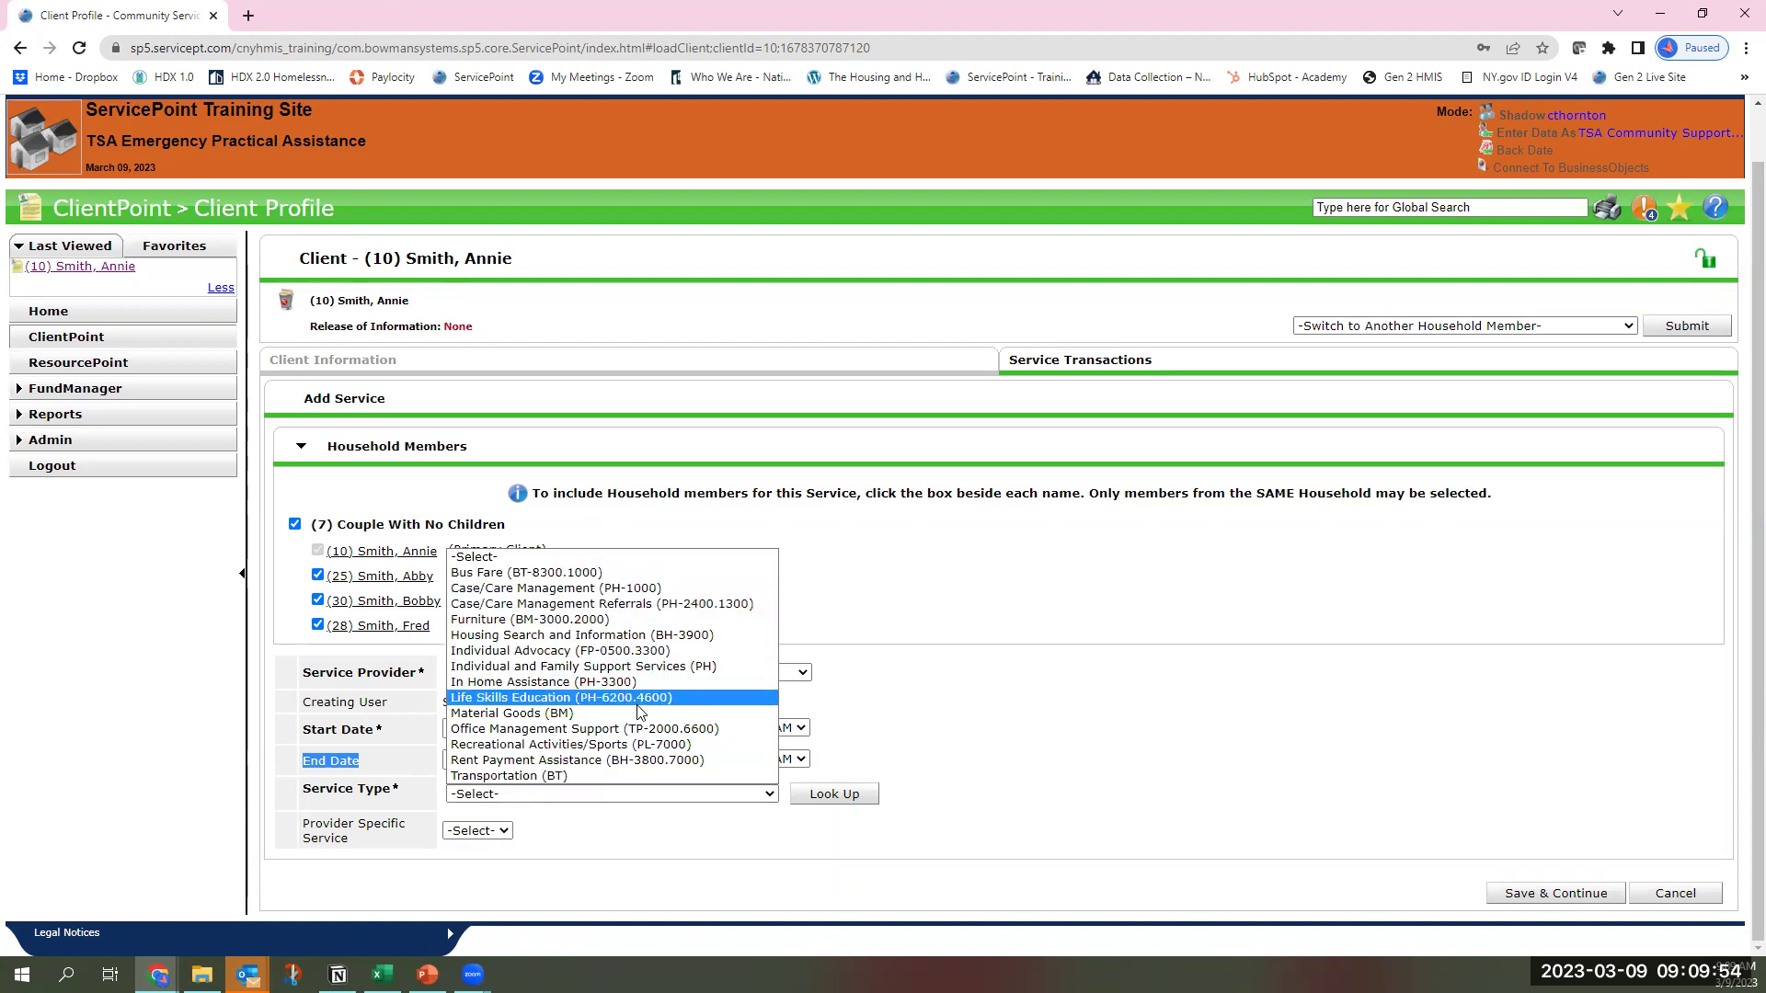
{"action": "left_click", "coordinate": [330, 796]}
{"action": "left_click", "coordinate": [480, 797]}
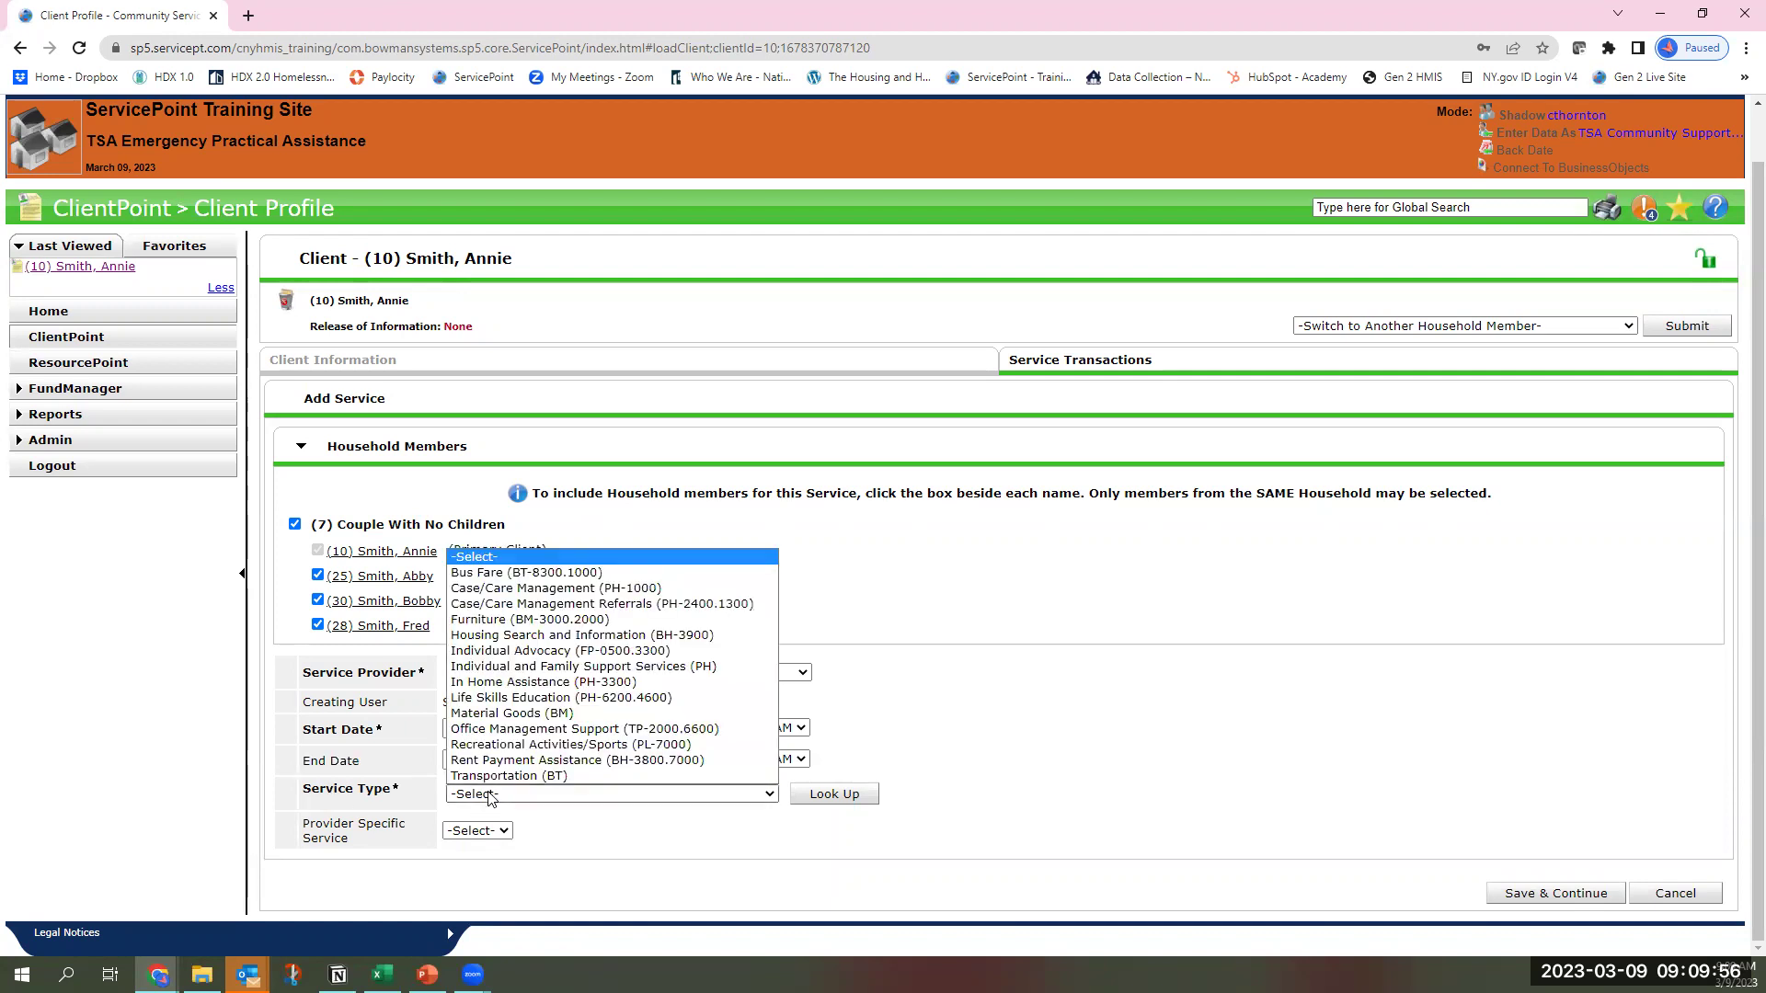
{"action": "left_click", "coordinate": [566, 578]}
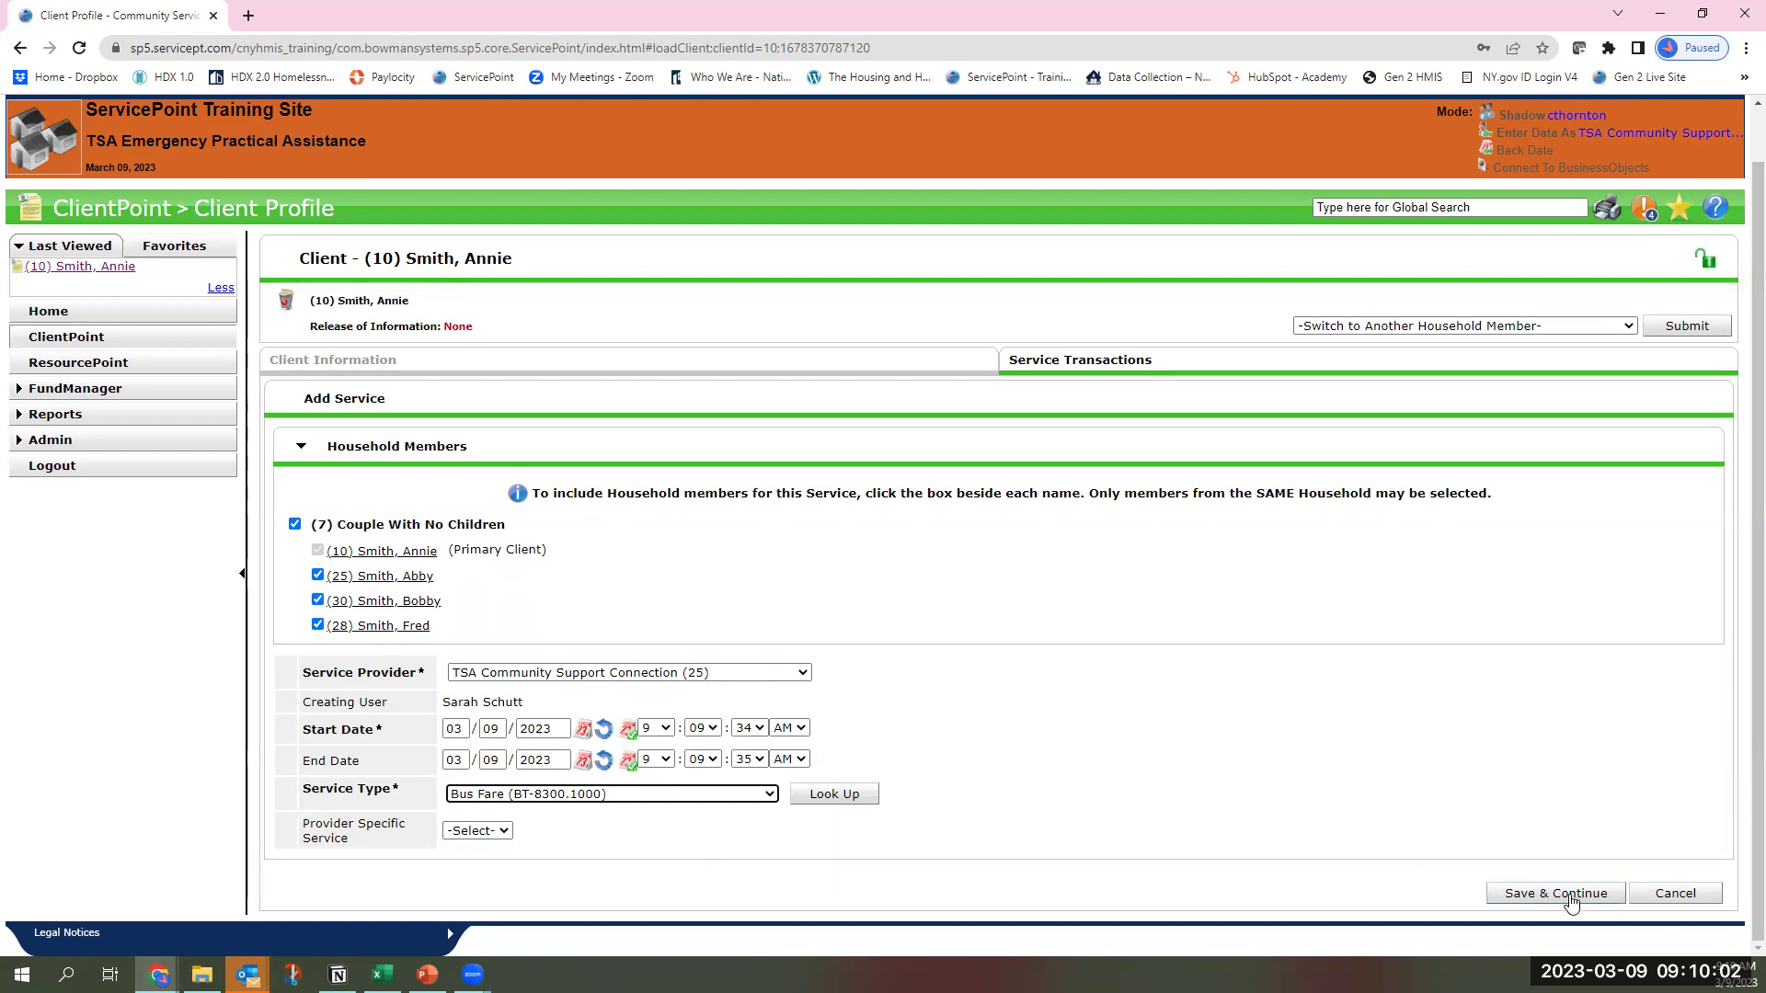
{"action": "left_click", "coordinate": [1516, 894]}
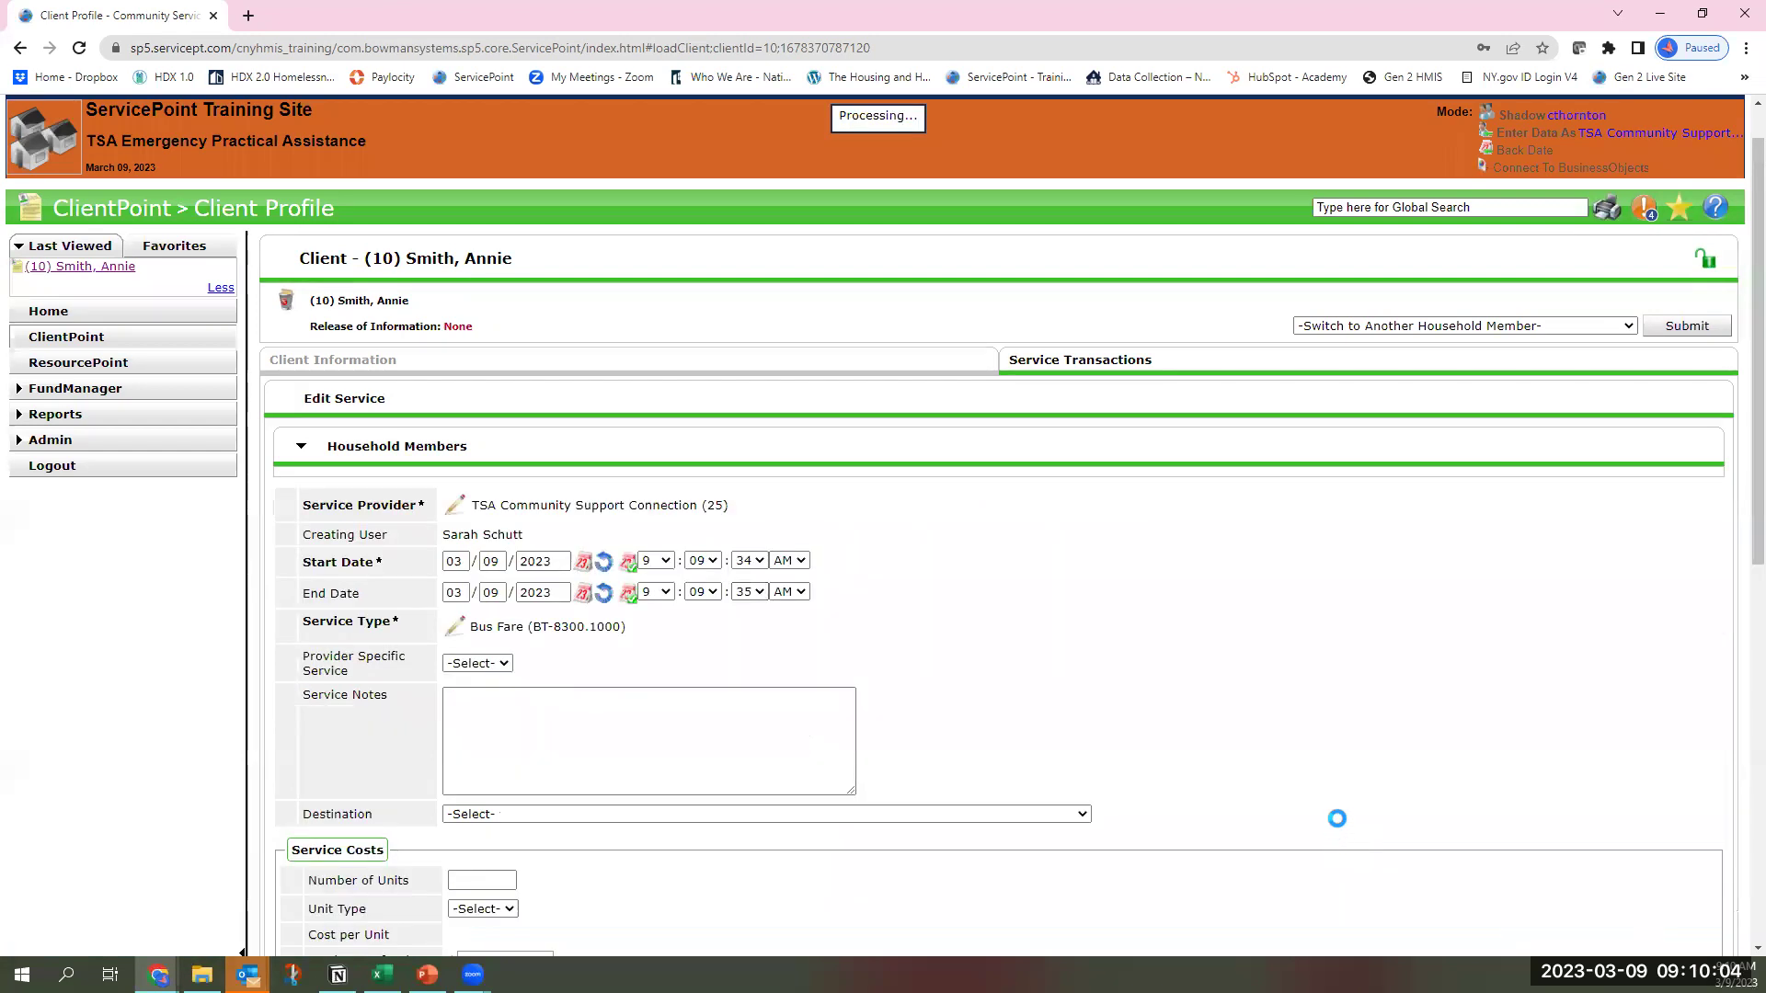
Step: Examine the service's notes, costs, conditional commitments, support documentation and follow-up sections, including the available follow-up users
{"action": "scroll", "coordinate": [1320, 831], "scroll_direction": "down", "scroll_amount": 4}
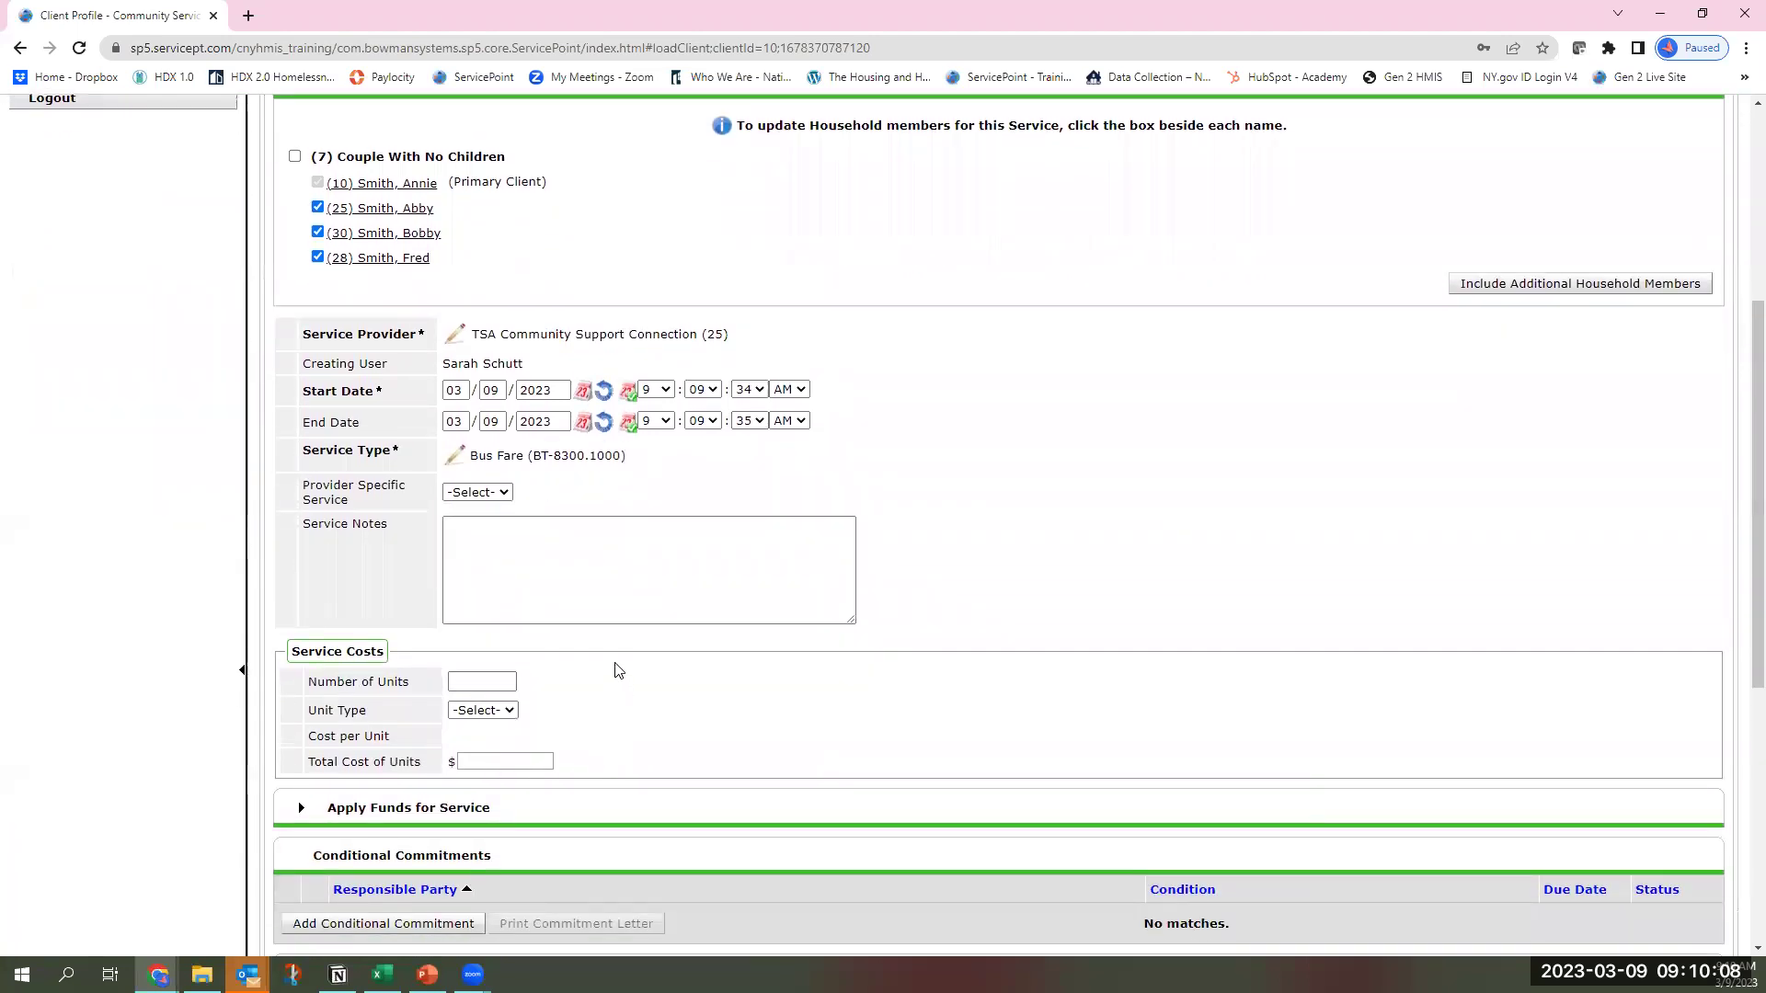
{"action": "left_click", "coordinate": [495, 539]}
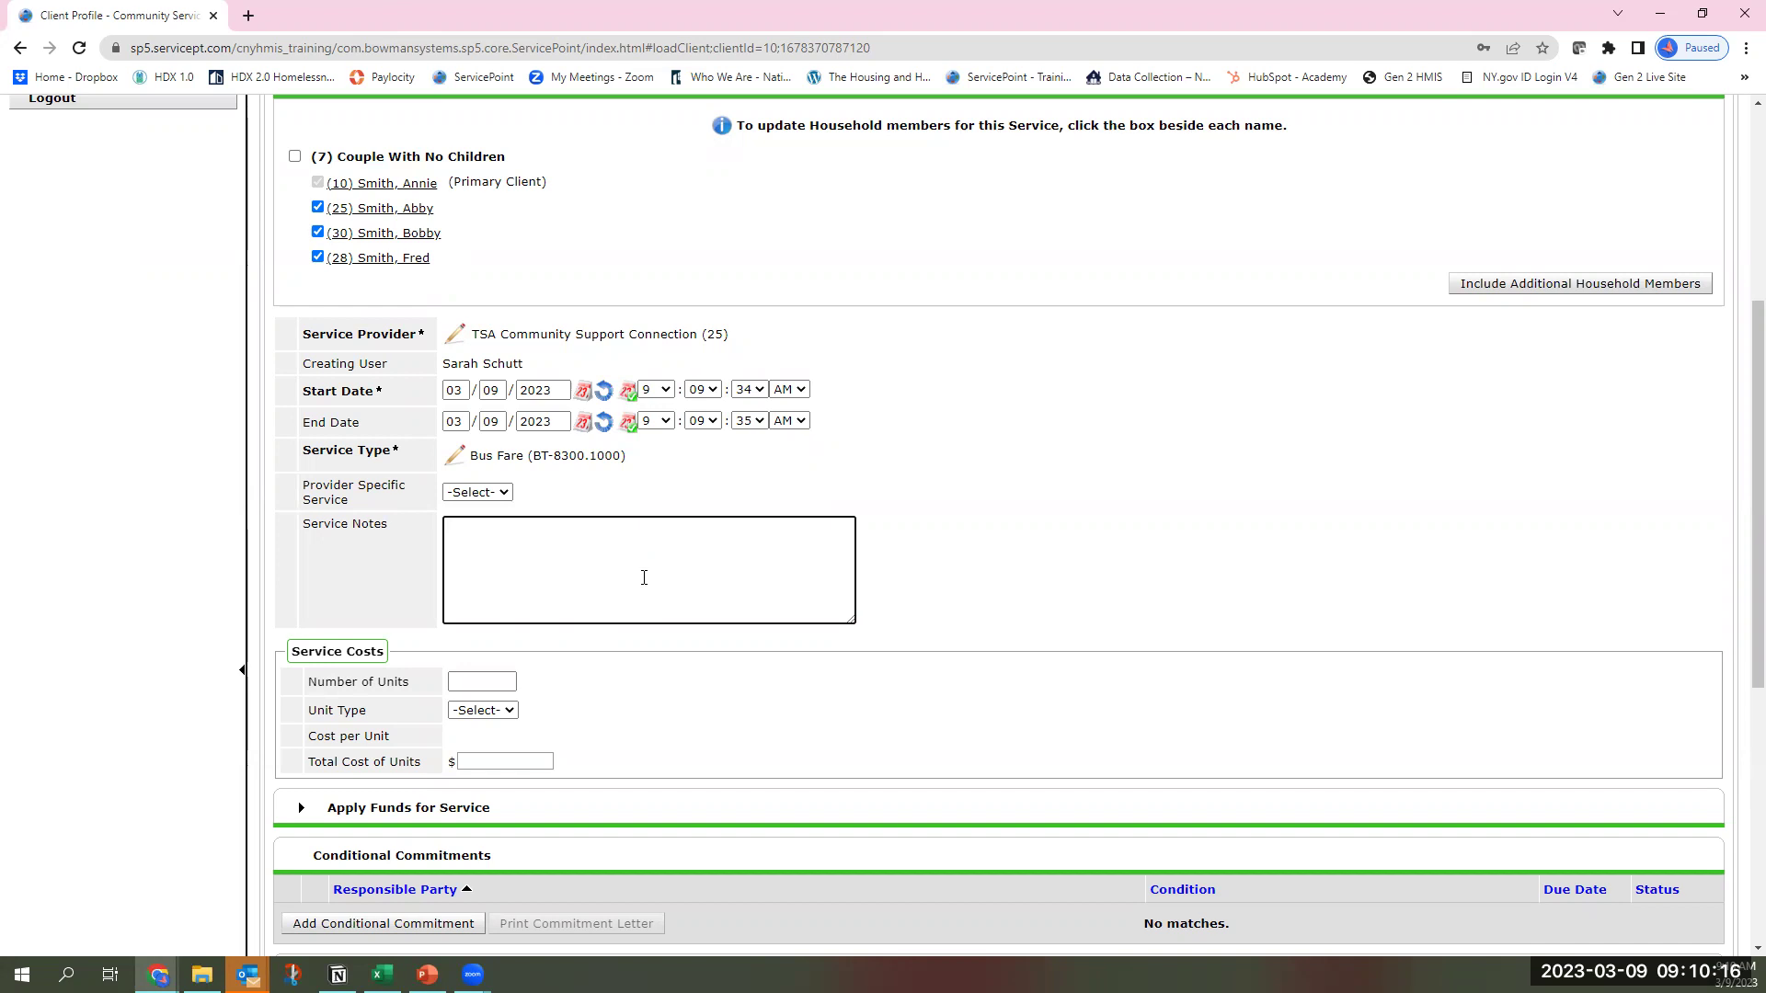
{"action": "scroll", "coordinate": [644, 578], "scroll_direction": "down", "scroll_amount": 3}
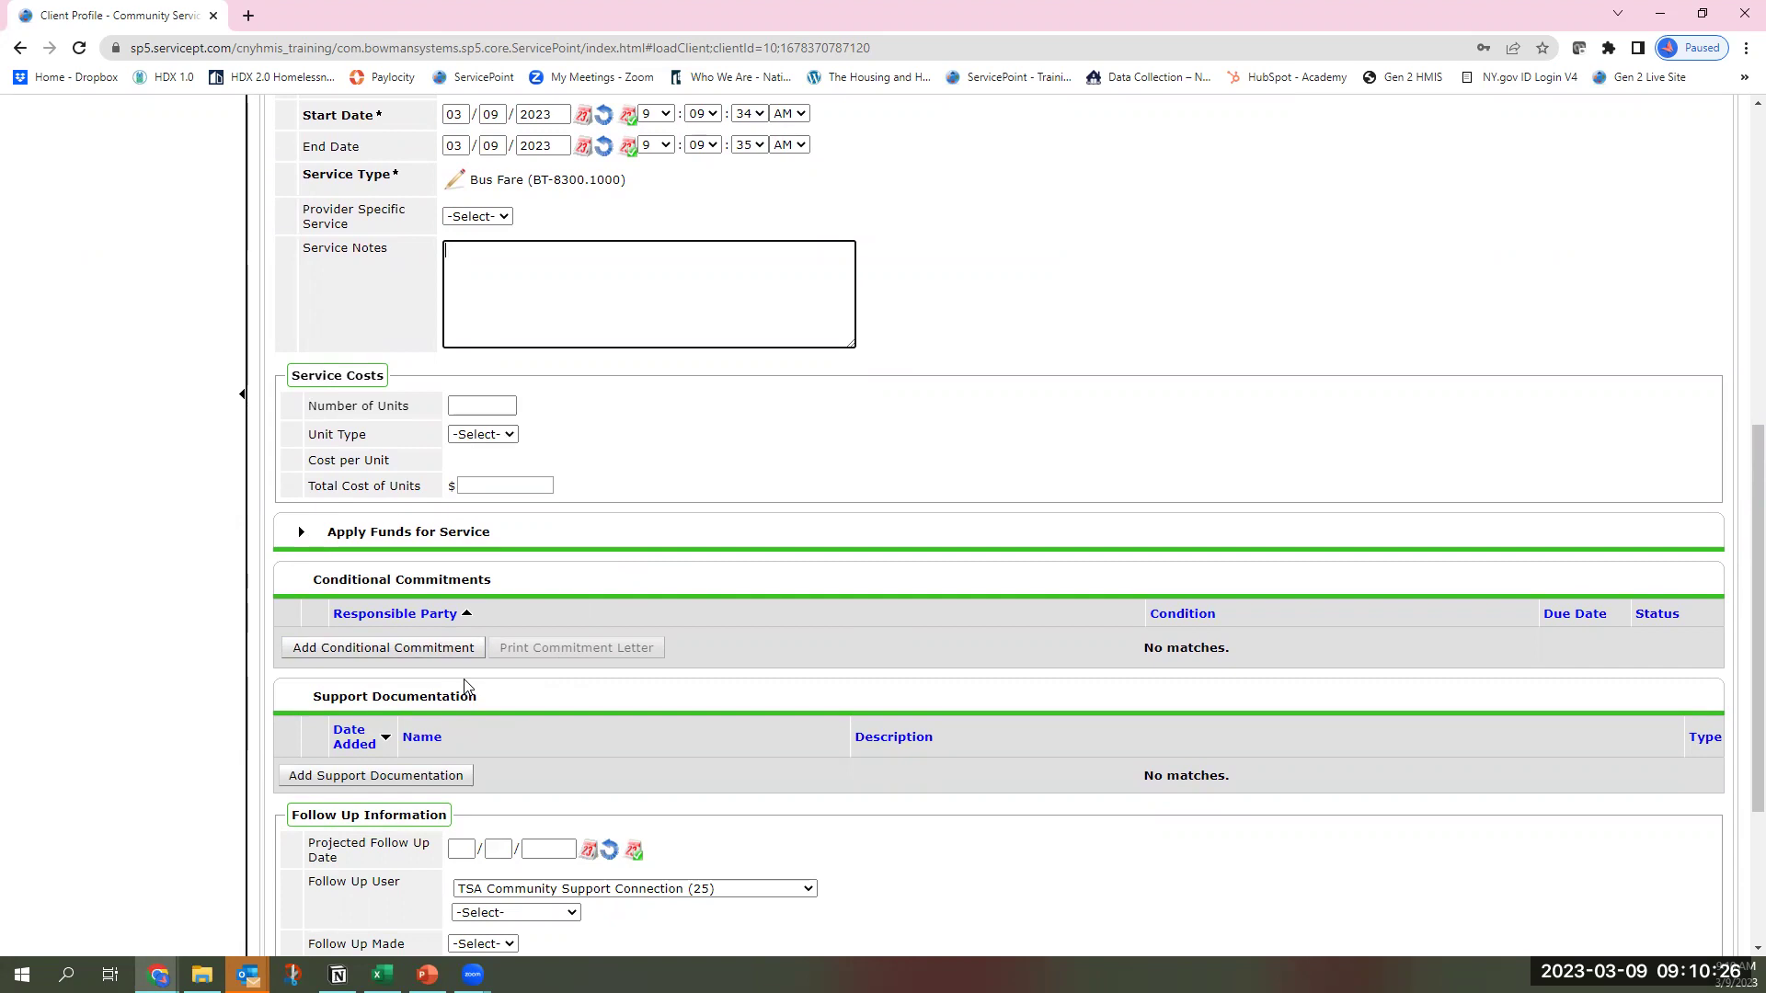
{"action": "scroll", "coordinate": [464, 685], "scroll_direction": "down", "scroll_amount": 2}
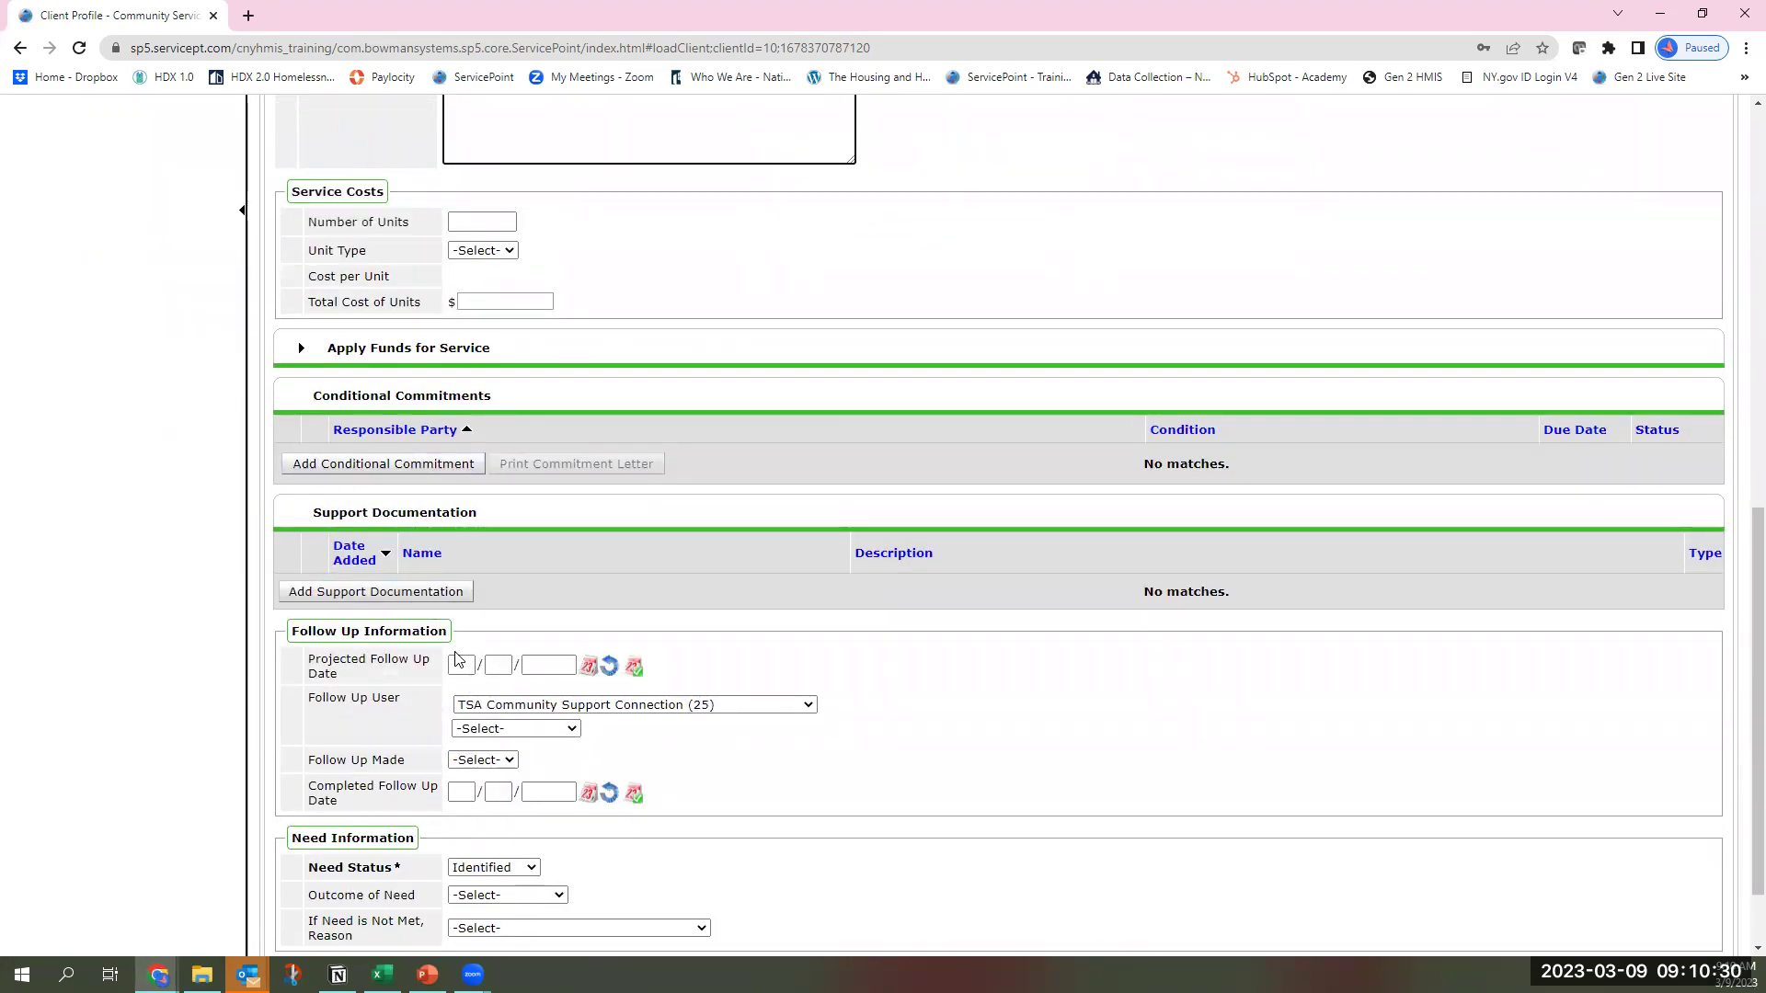
{"action": "scroll", "coordinate": [455, 619], "scroll_direction": "down", "scroll_amount": 1}
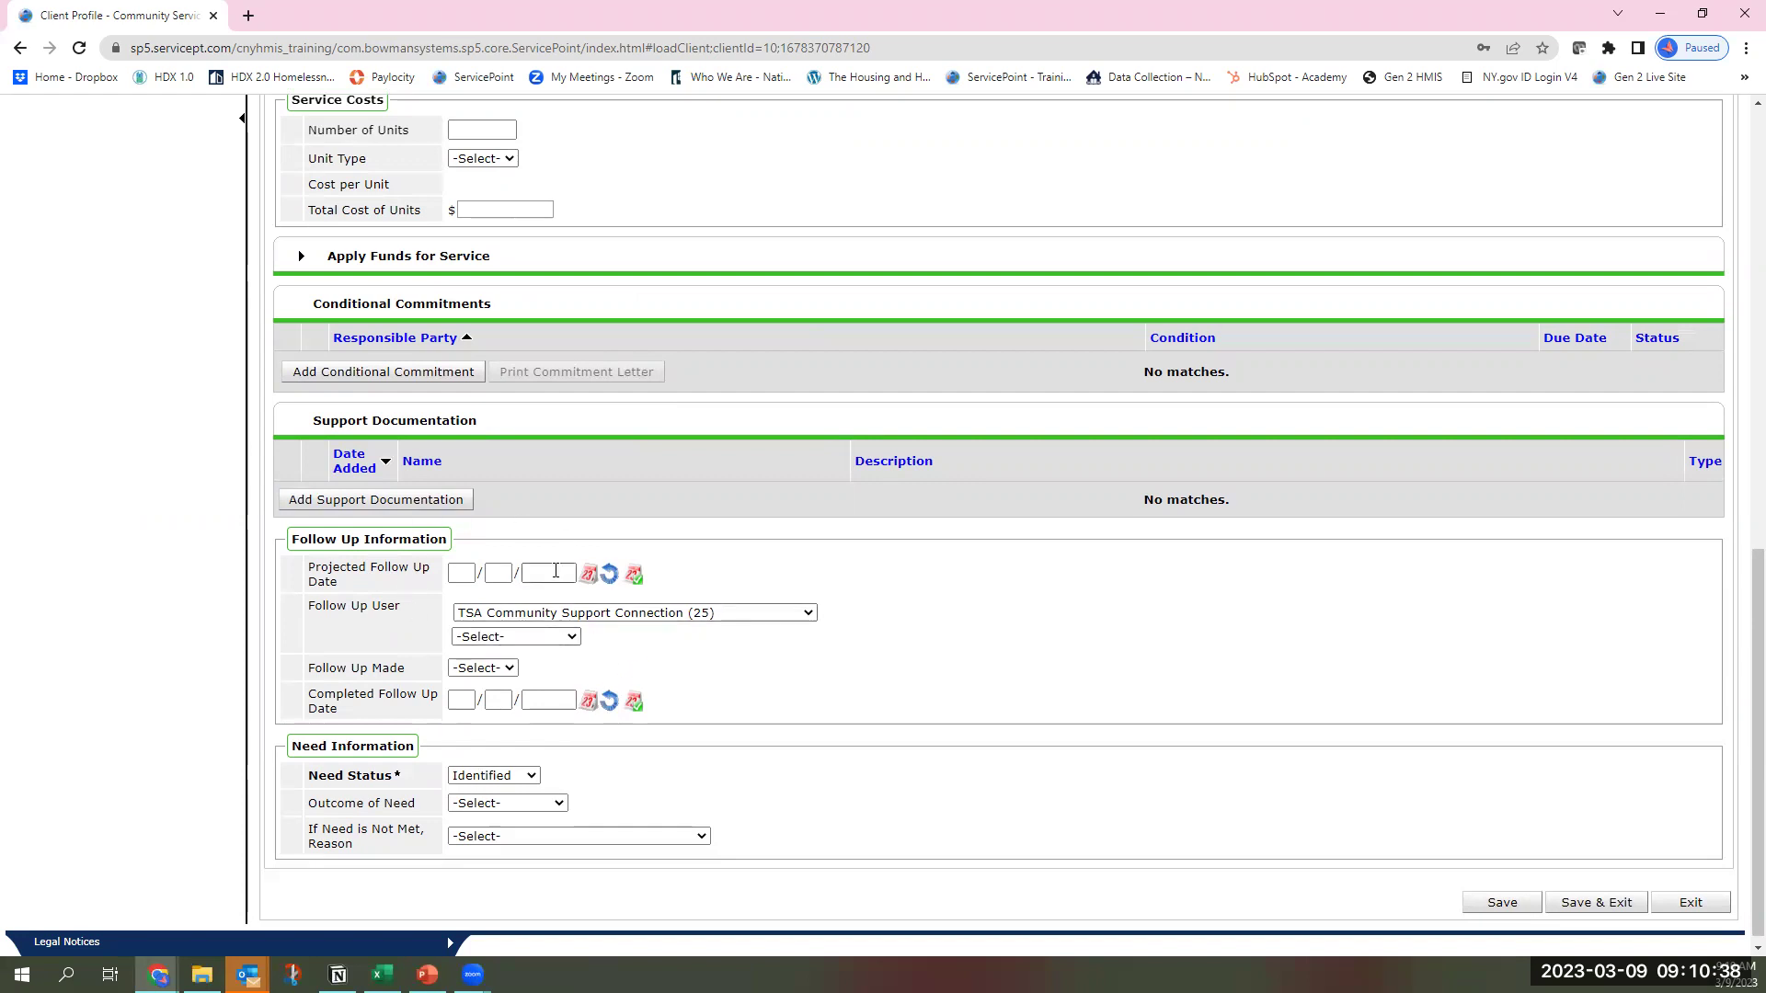
{"action": "left_click", "coordinate": [517, 638]}
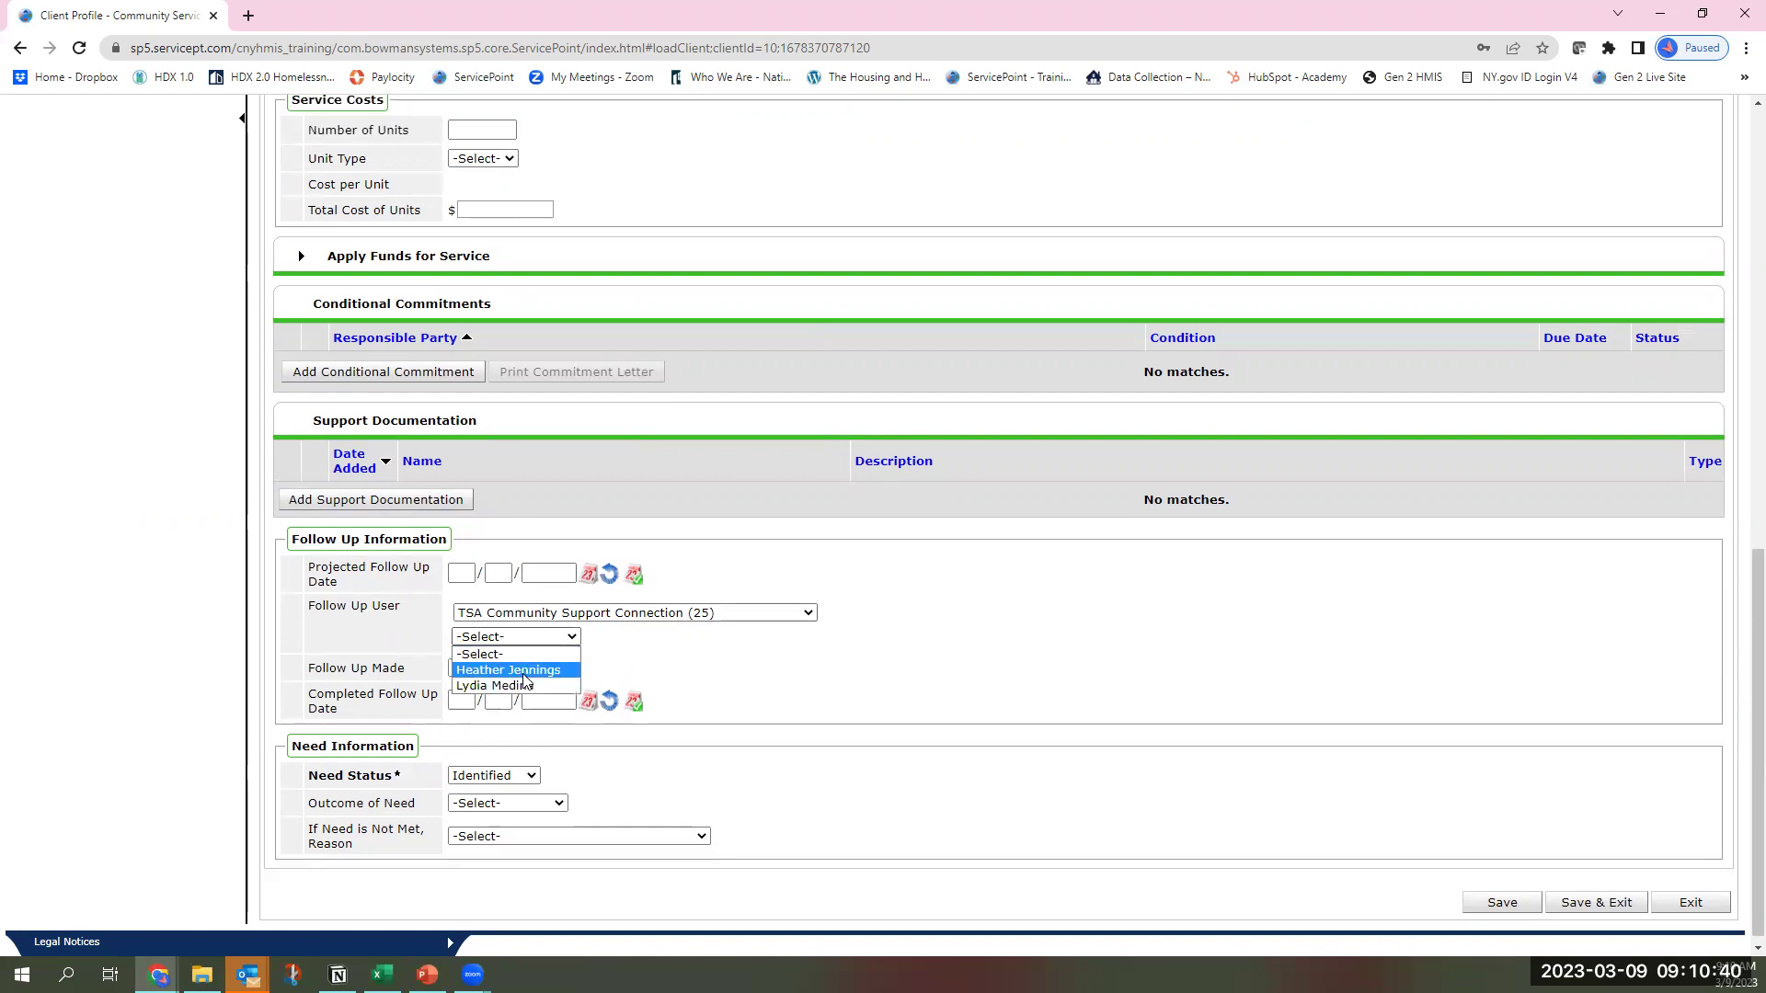
{"action": "left_click", "coordinate": [632, 646]}
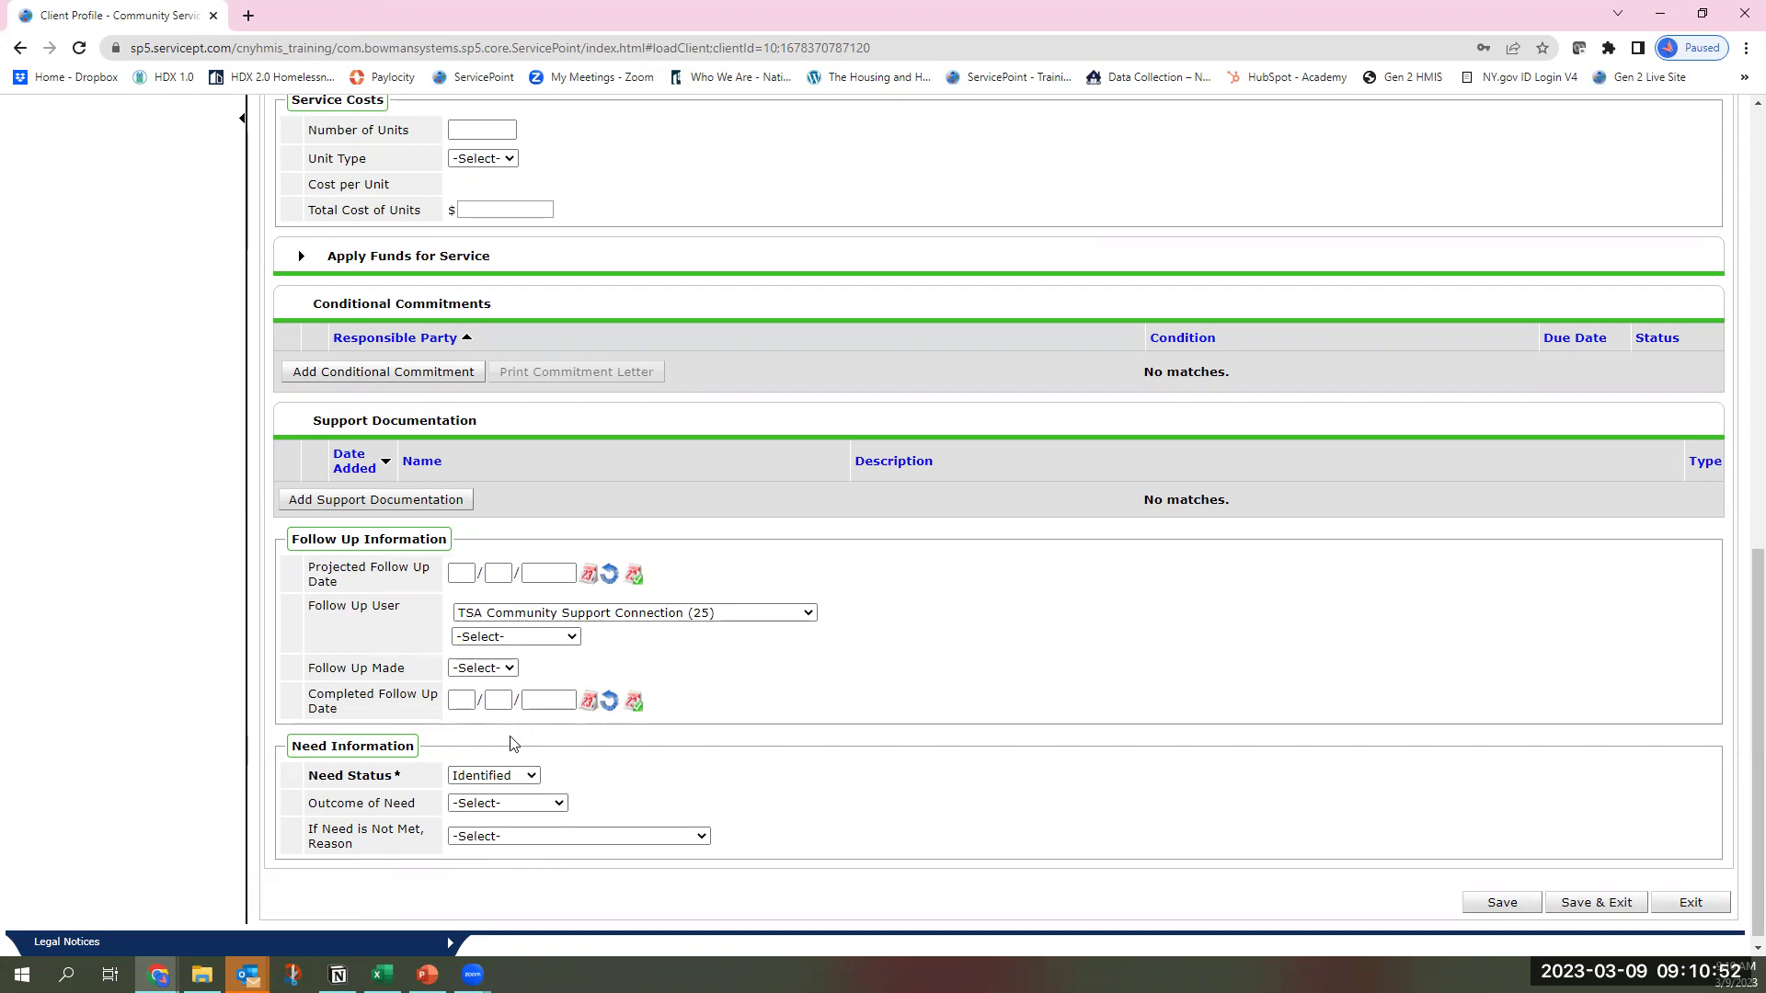
Step: Set the need status to Closed and the outcome of need to Fully Met, check the unmet-need reasons, and save and exit the service
{"action": "left_click", "coordinate": [495, 779]}
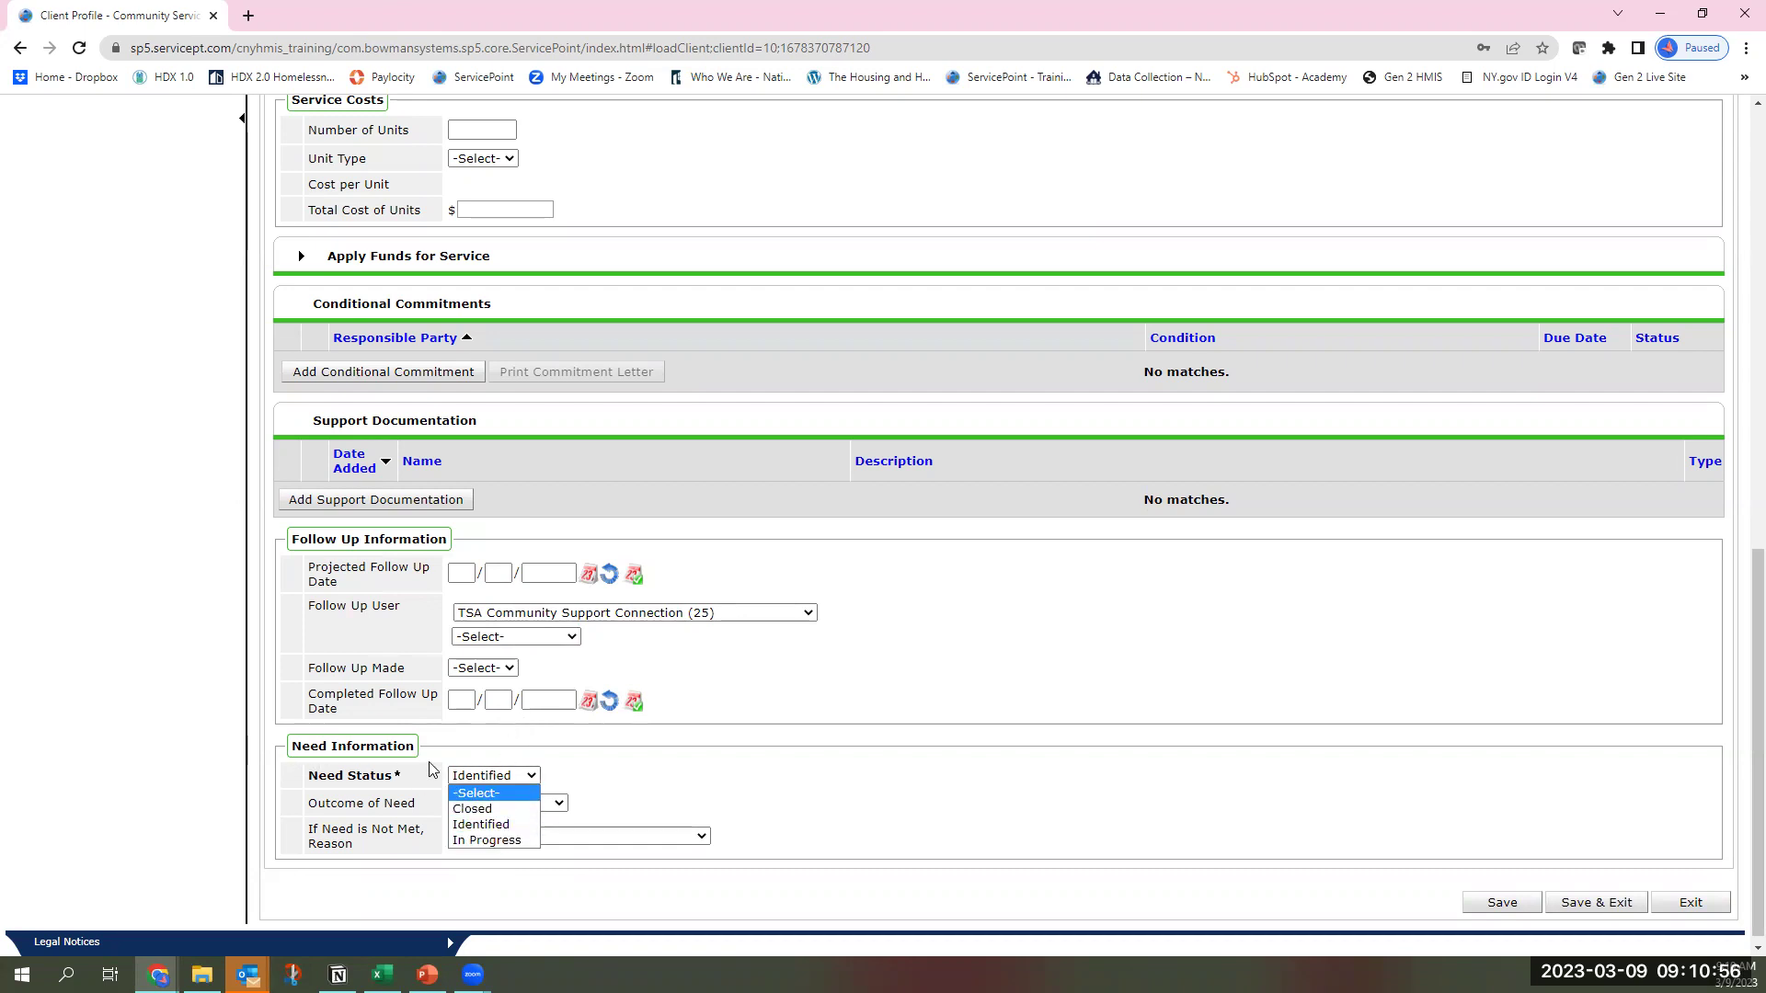
{"action": "left_click", "coordinate": [497, 811]}
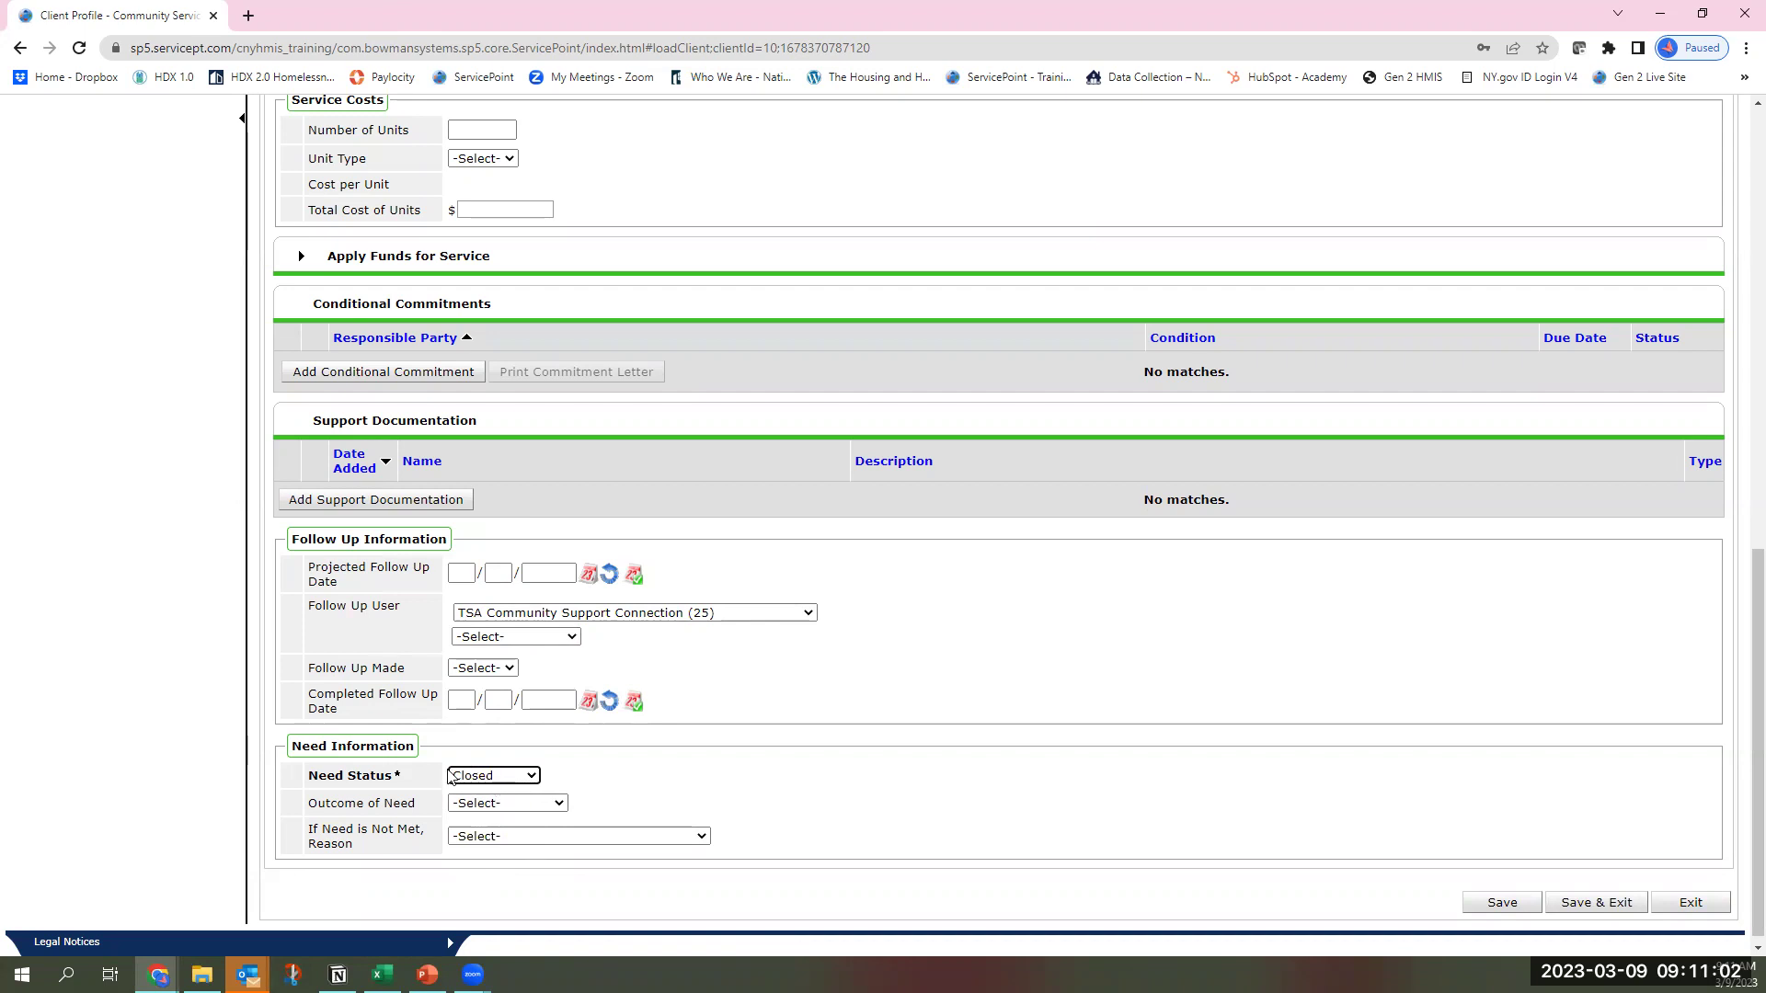
{"action": "left_click", "coordinate": [495, 803]}
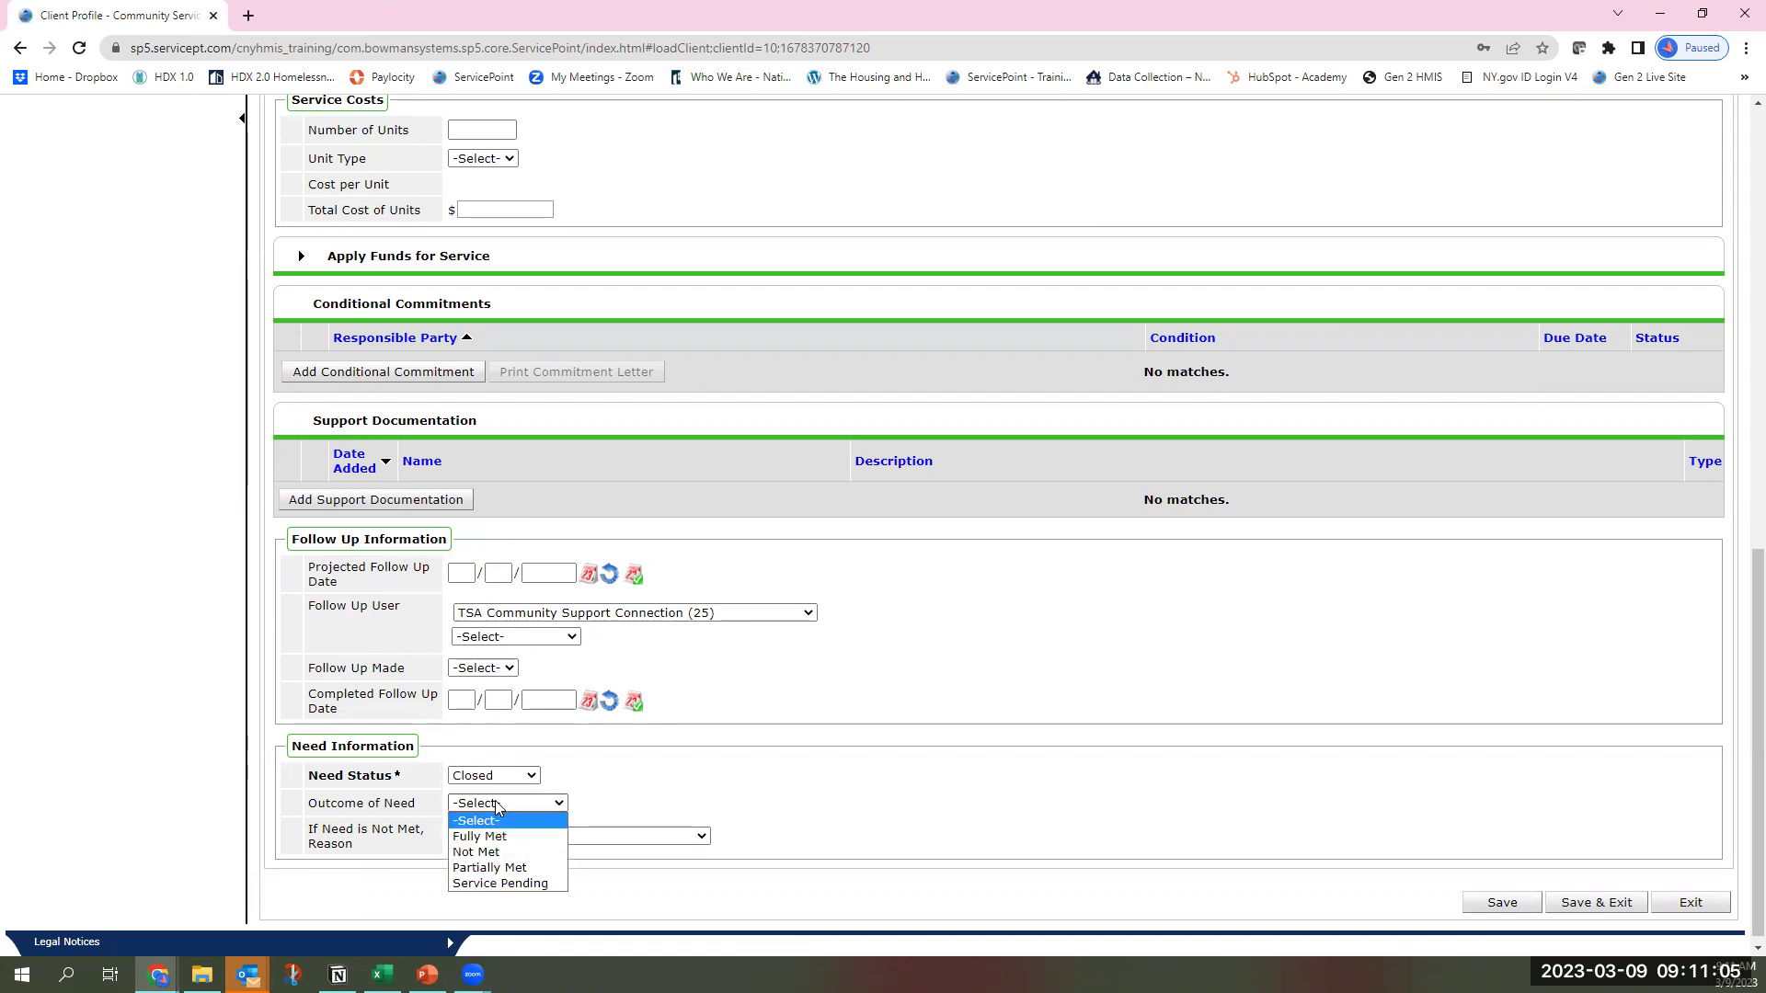
{"action": "left_click", "coordinate": [534, 839]}
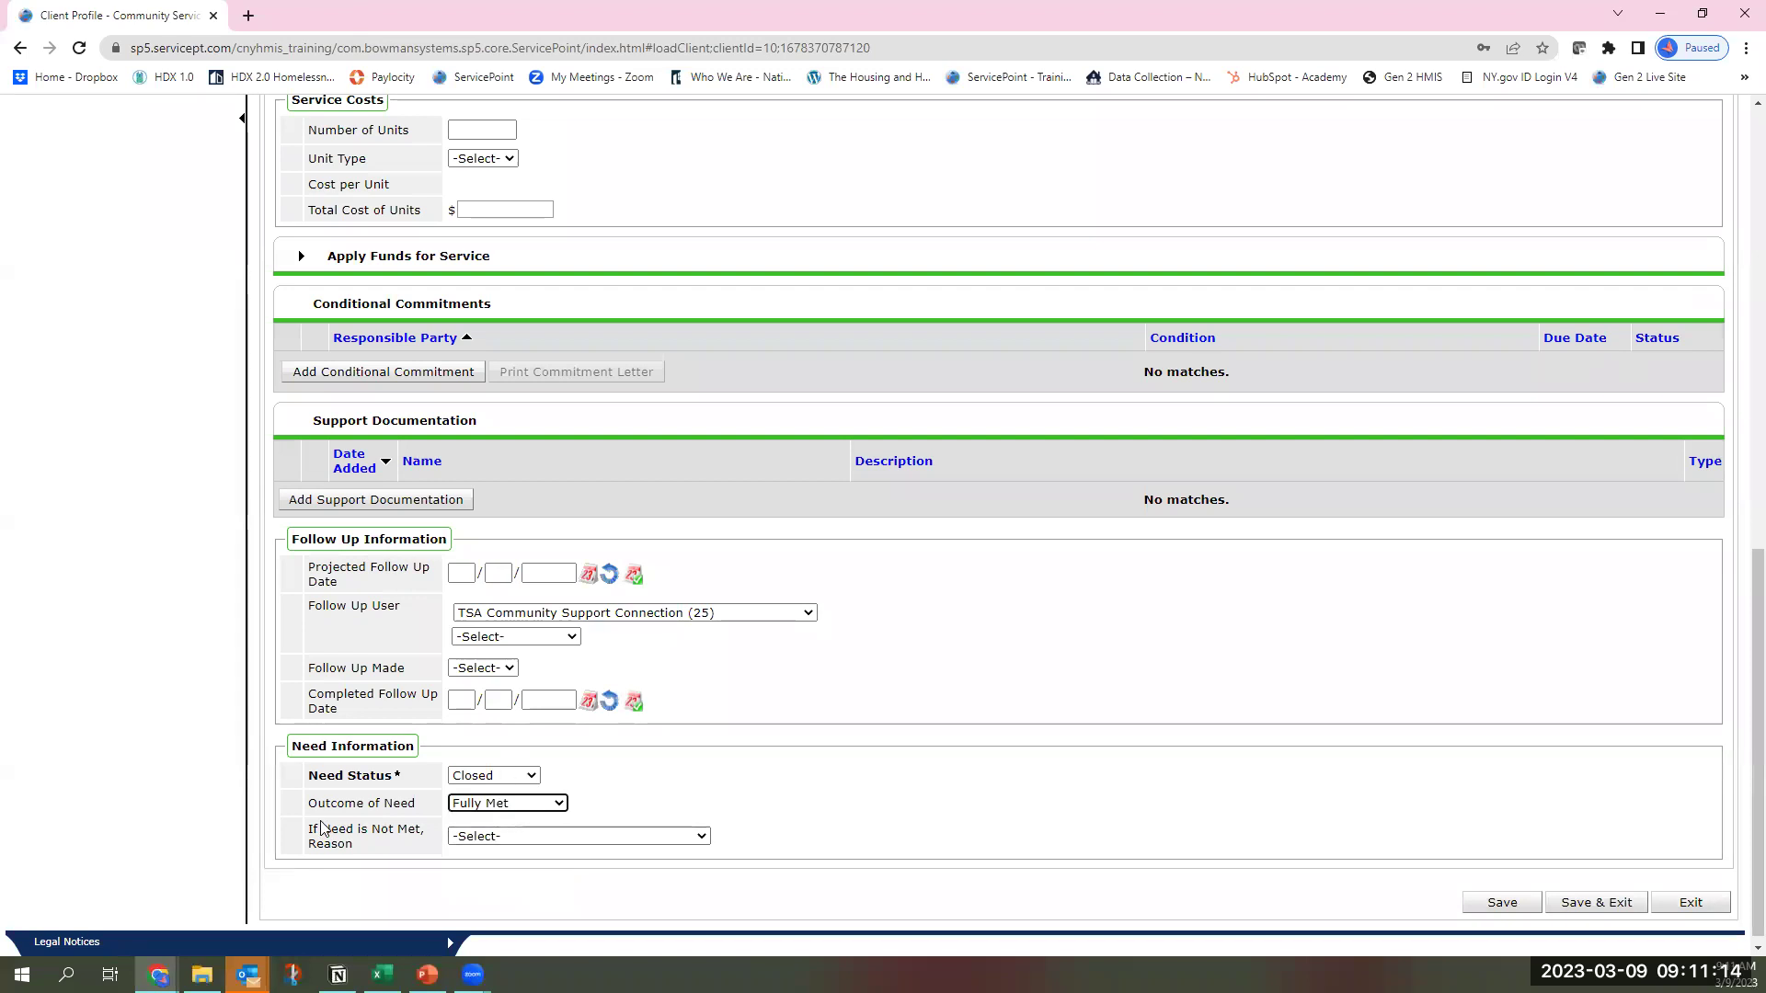
{"action": "left_click", "coordinate": [497, 837]}
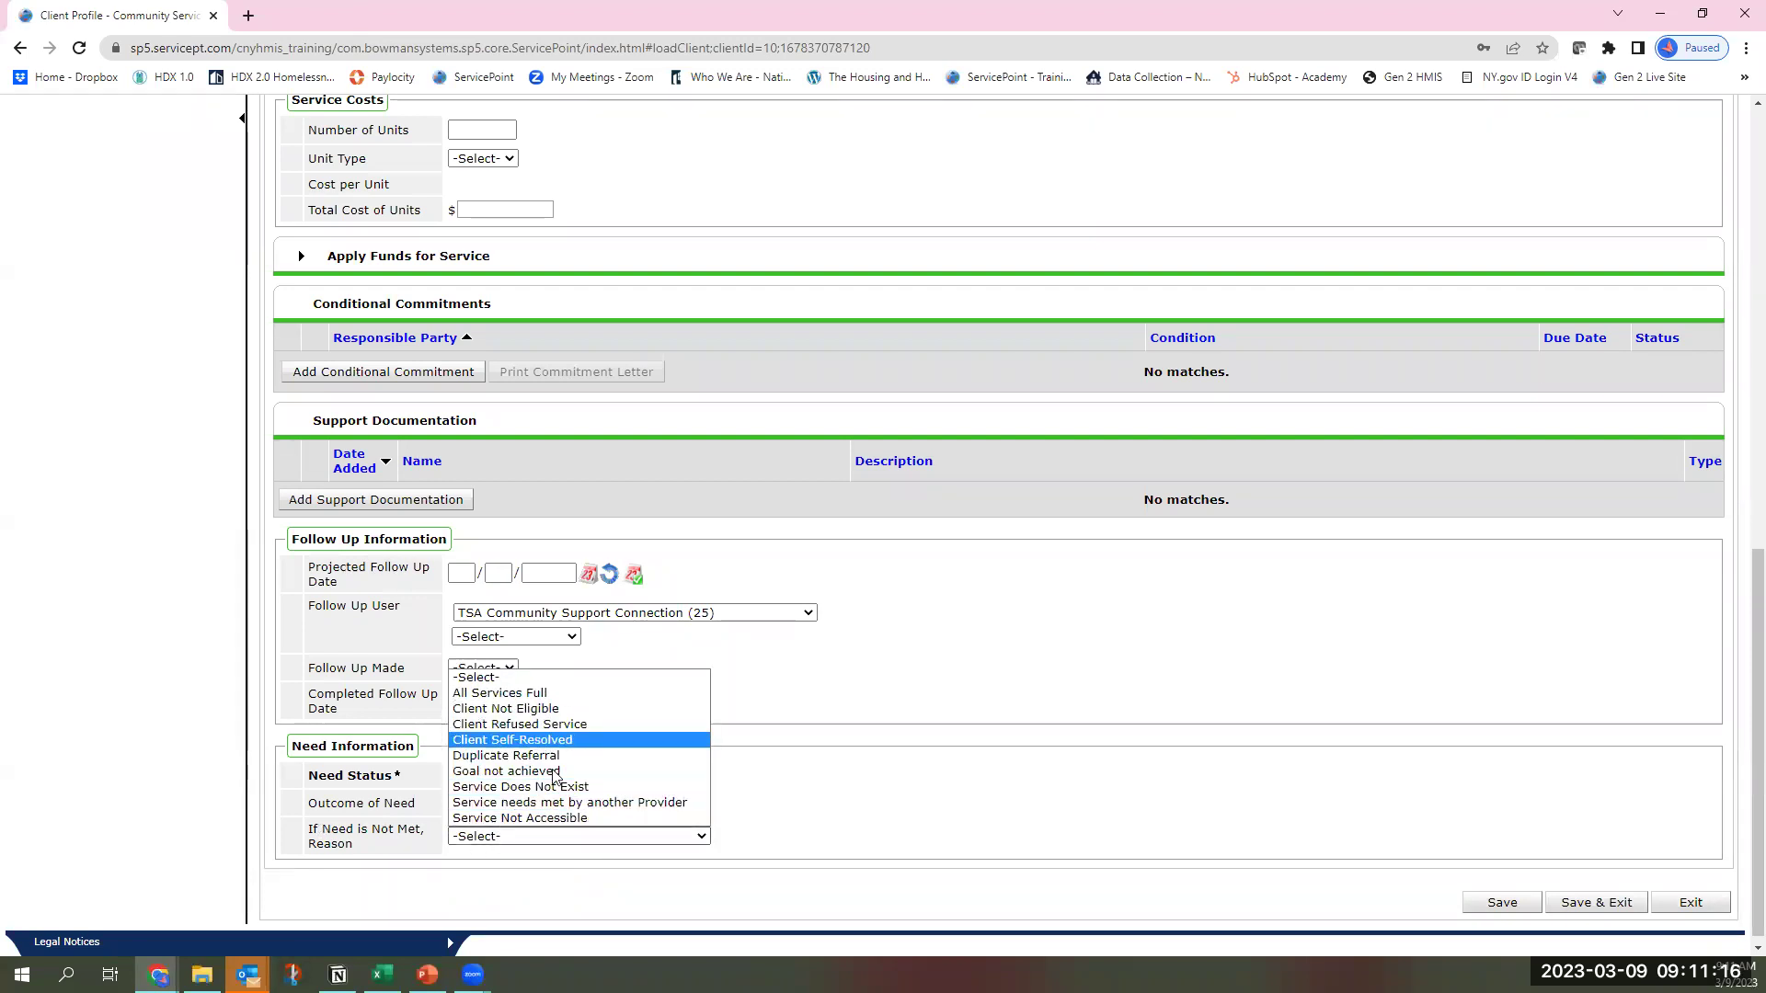
{"action": "left_click", "coordinate": [789, 799]}
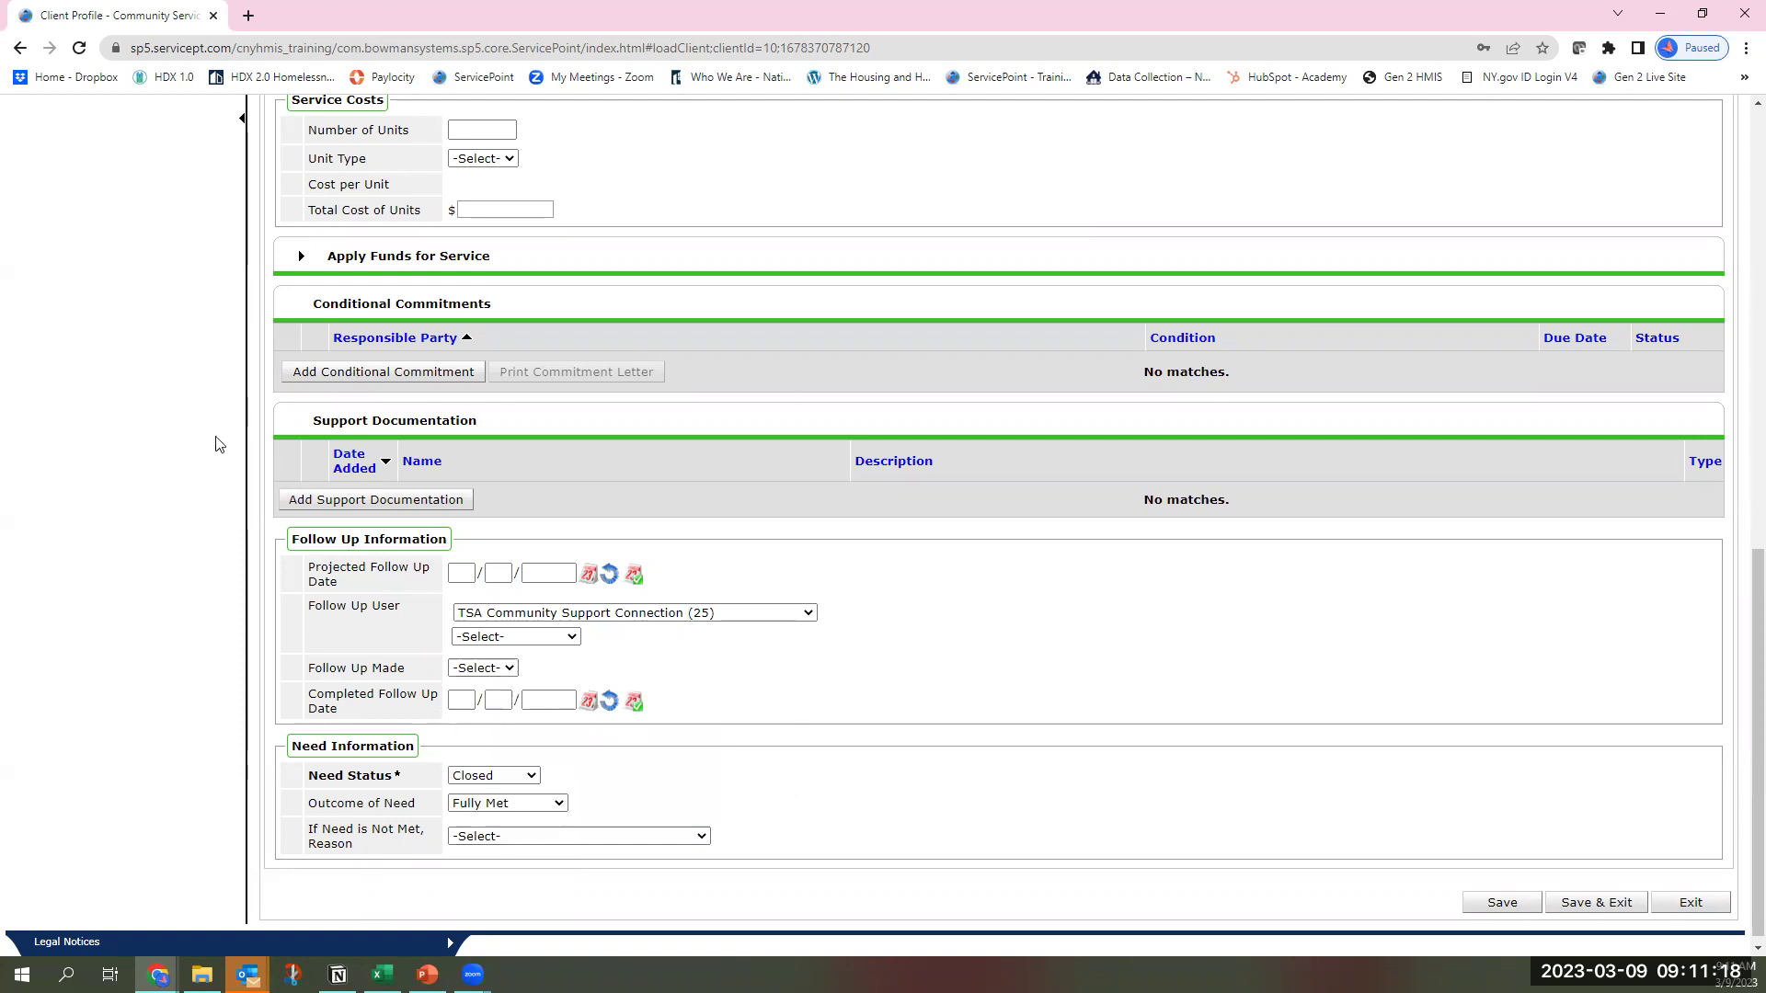
{"action": "left_click", "coordinate": [1575, 905]}
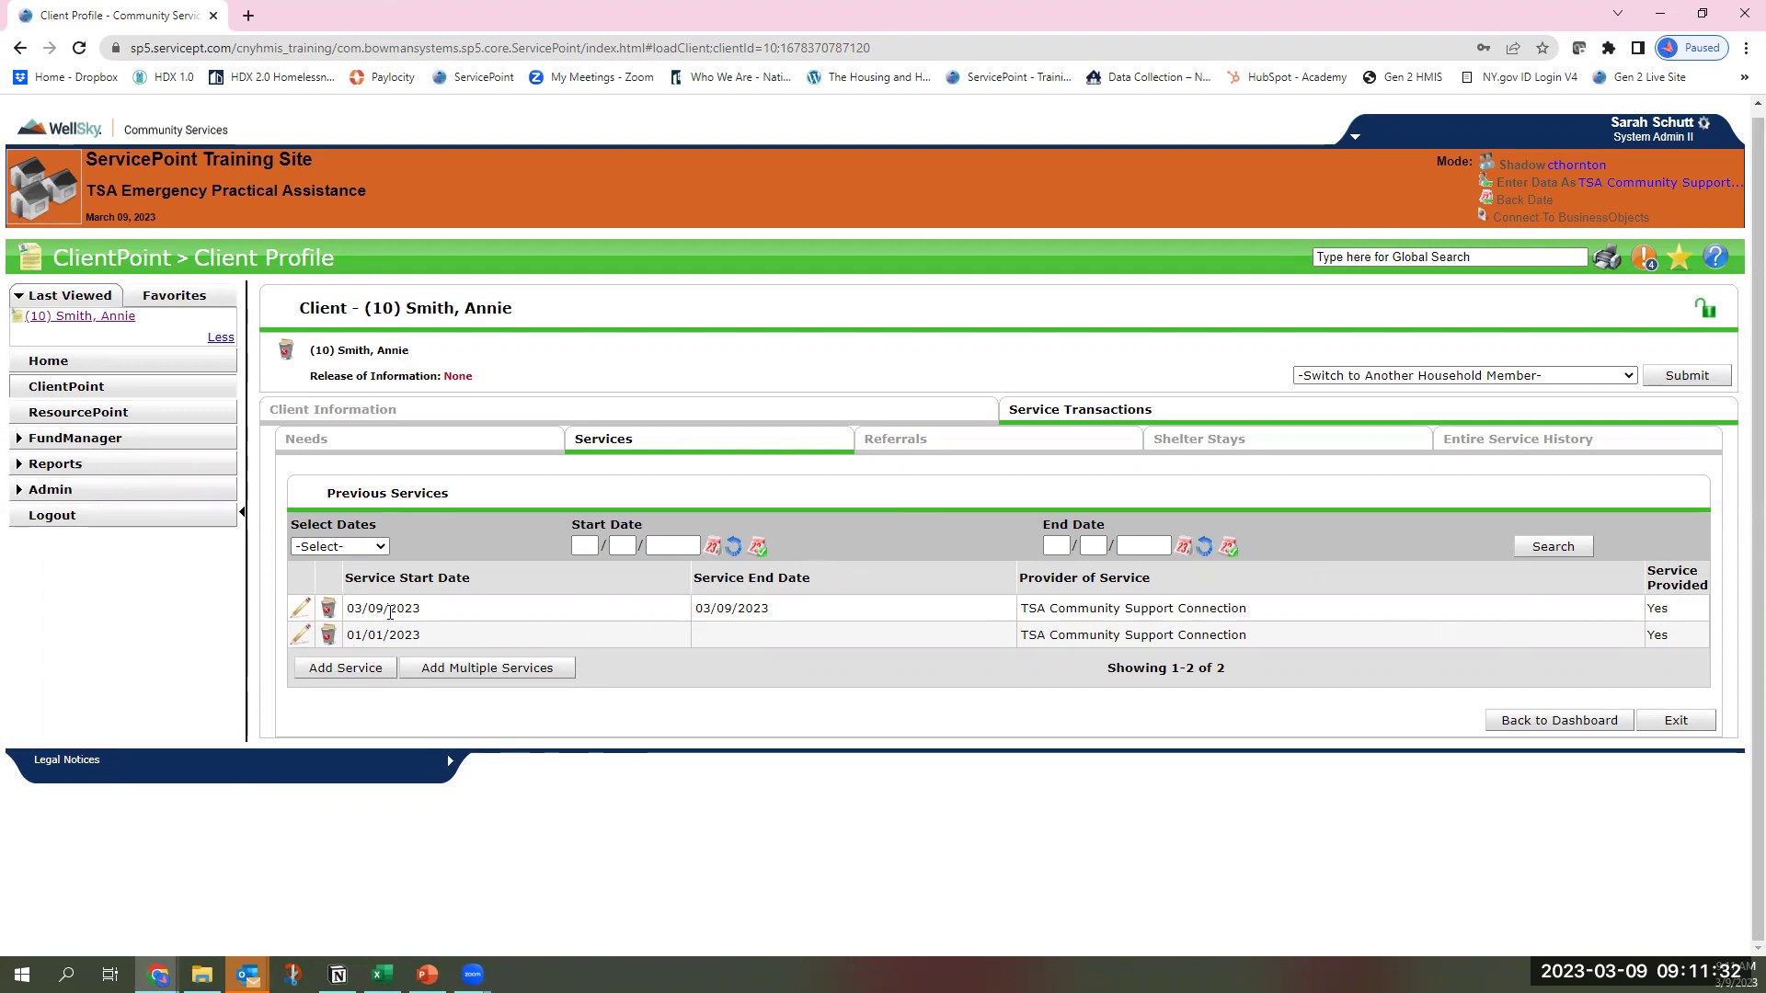
Step: Open the service that started 01/01/2023 for editing and set its end date to the current date and time on 03/09/2023
{"action": "left_click_drag", "start_coordinate": [347, 635], "coordinate": [414, 636]}
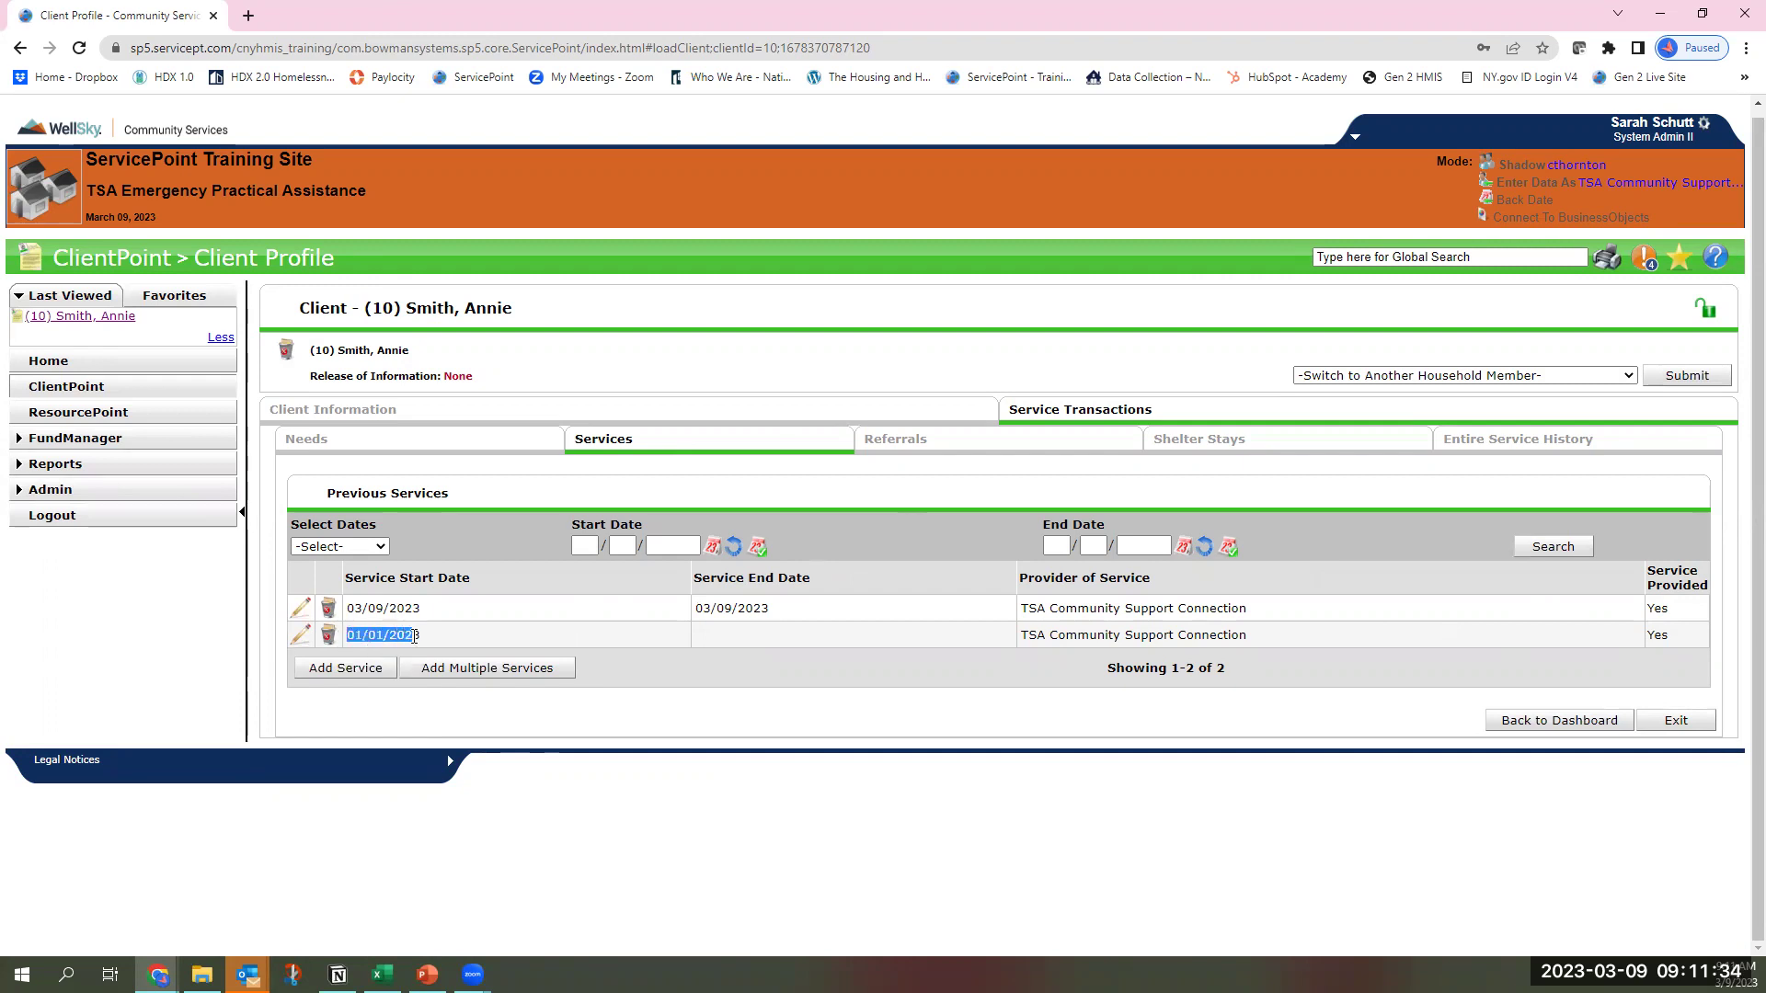
{"action": "left_click", "coordinate": [704, 634]}
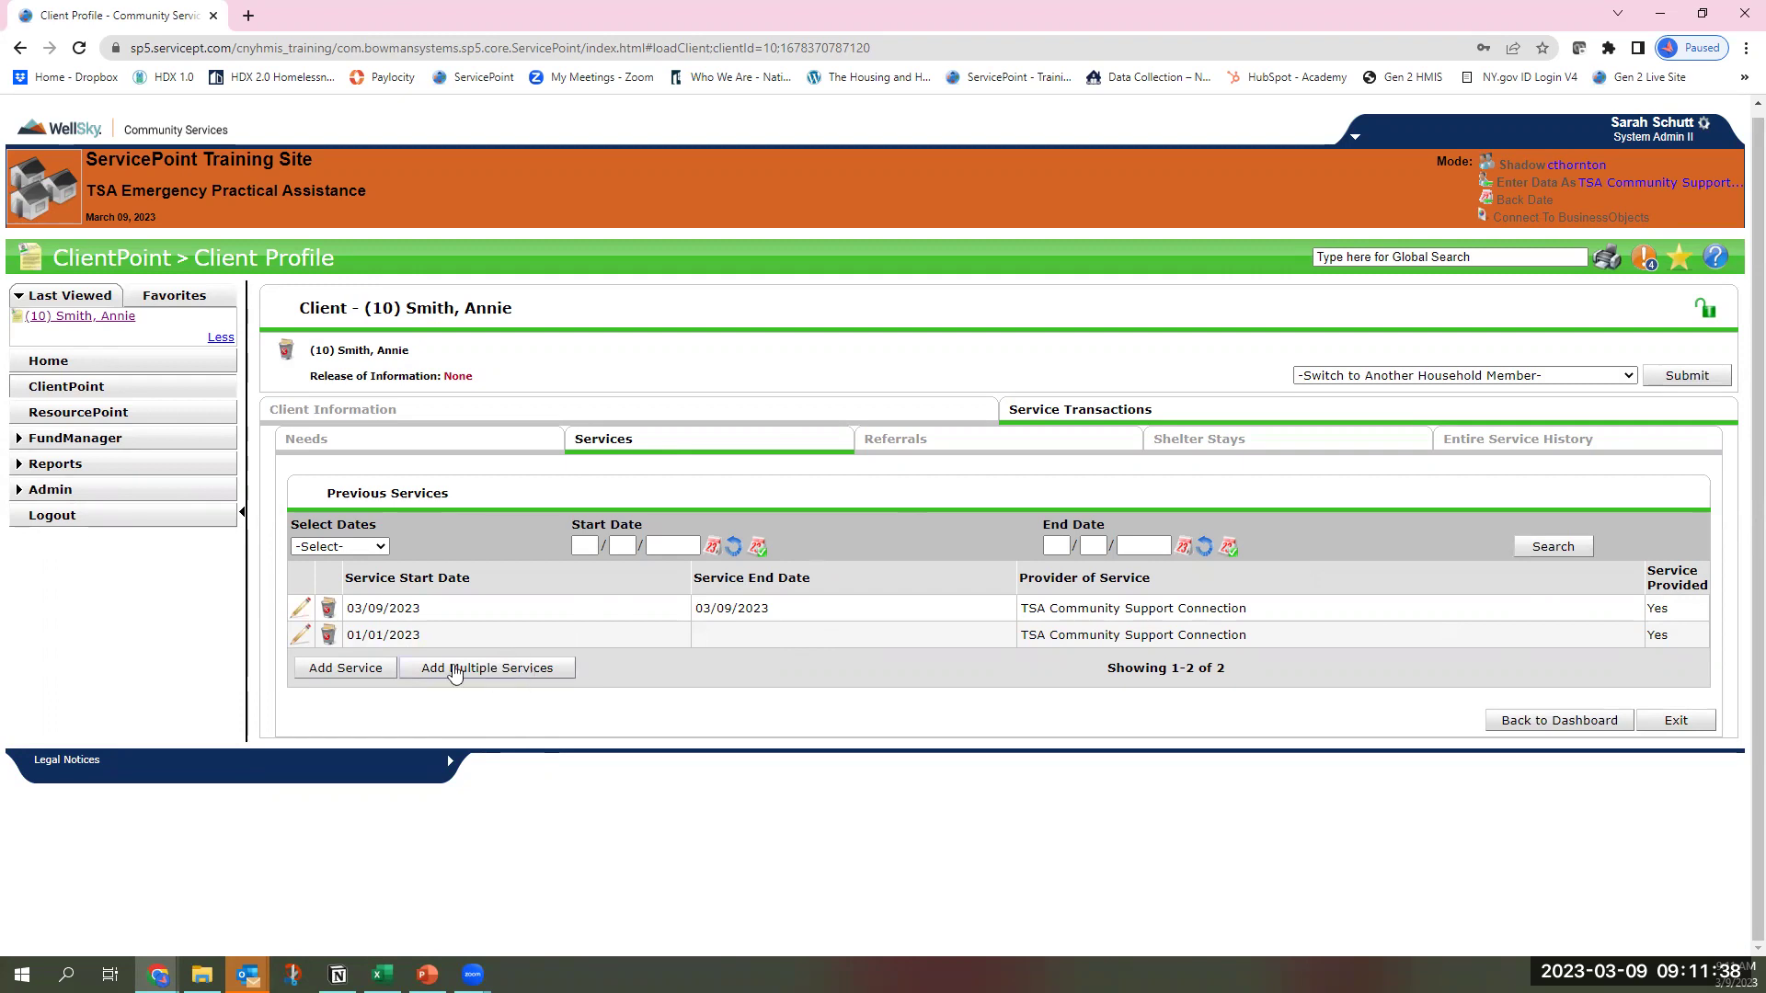
{"action": "left_click", "coordinate": [300, 635]}
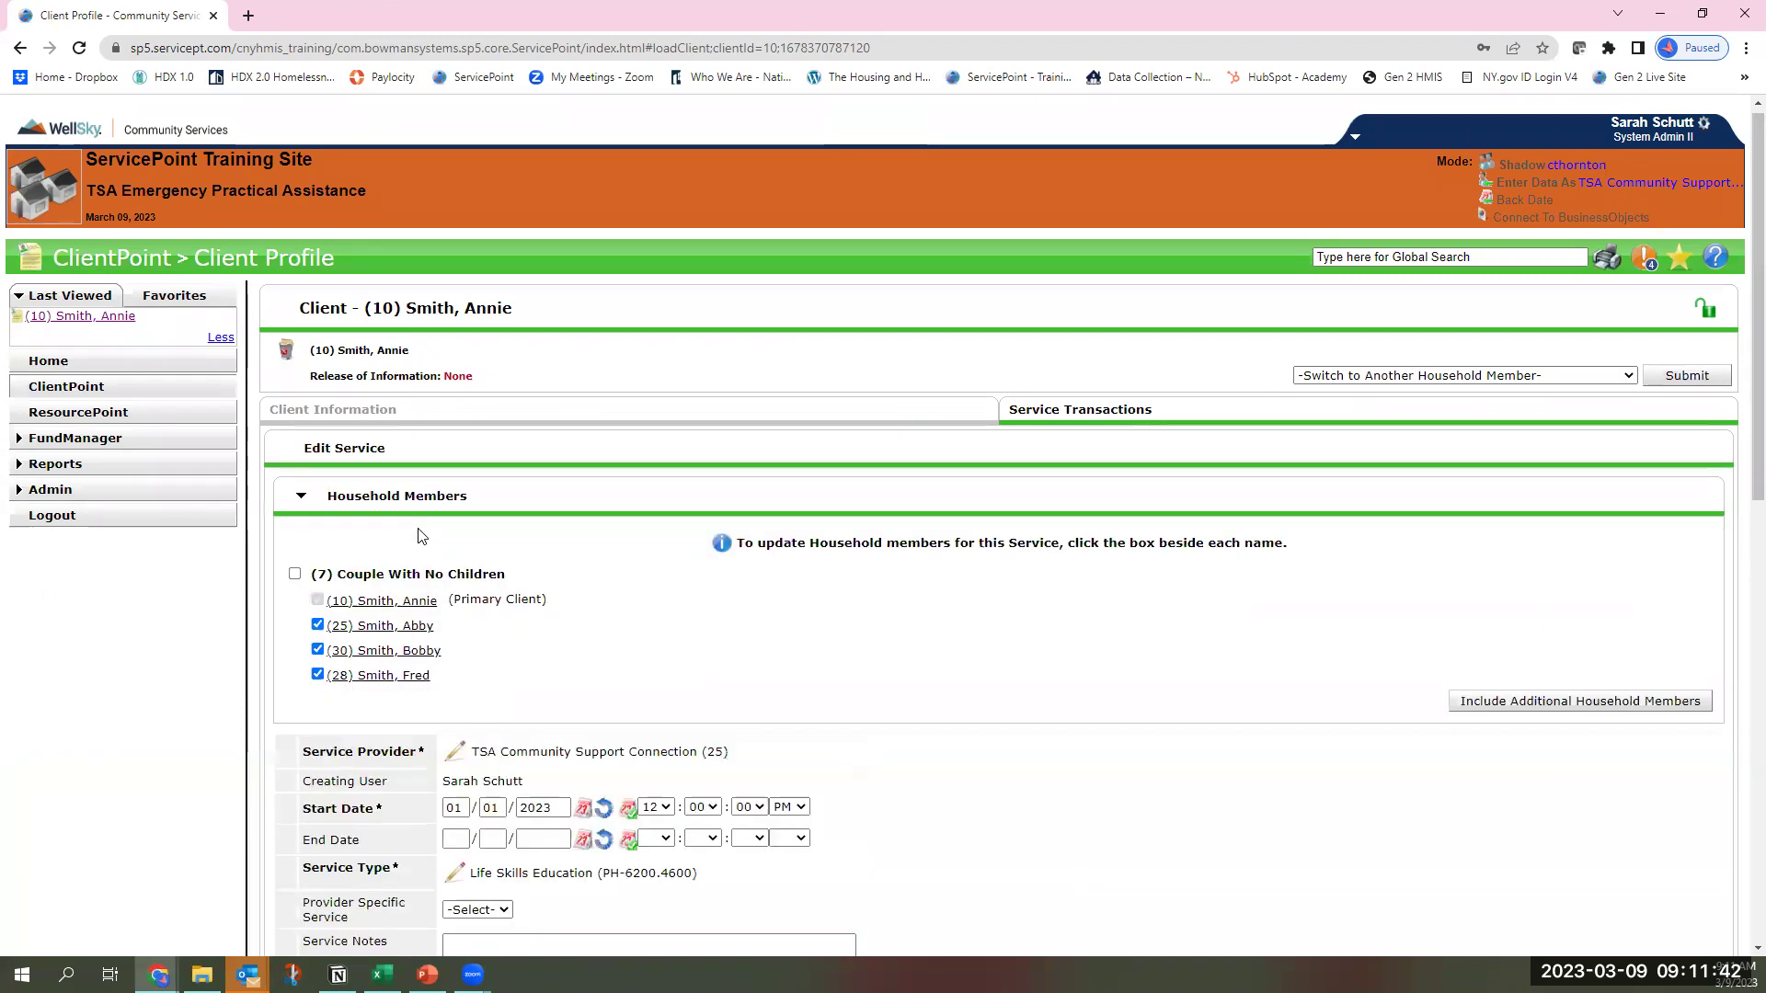
{"action": "scroll", "coordinate": [408, 533], "scroll_direction": "down", "scroll_amount": 2}
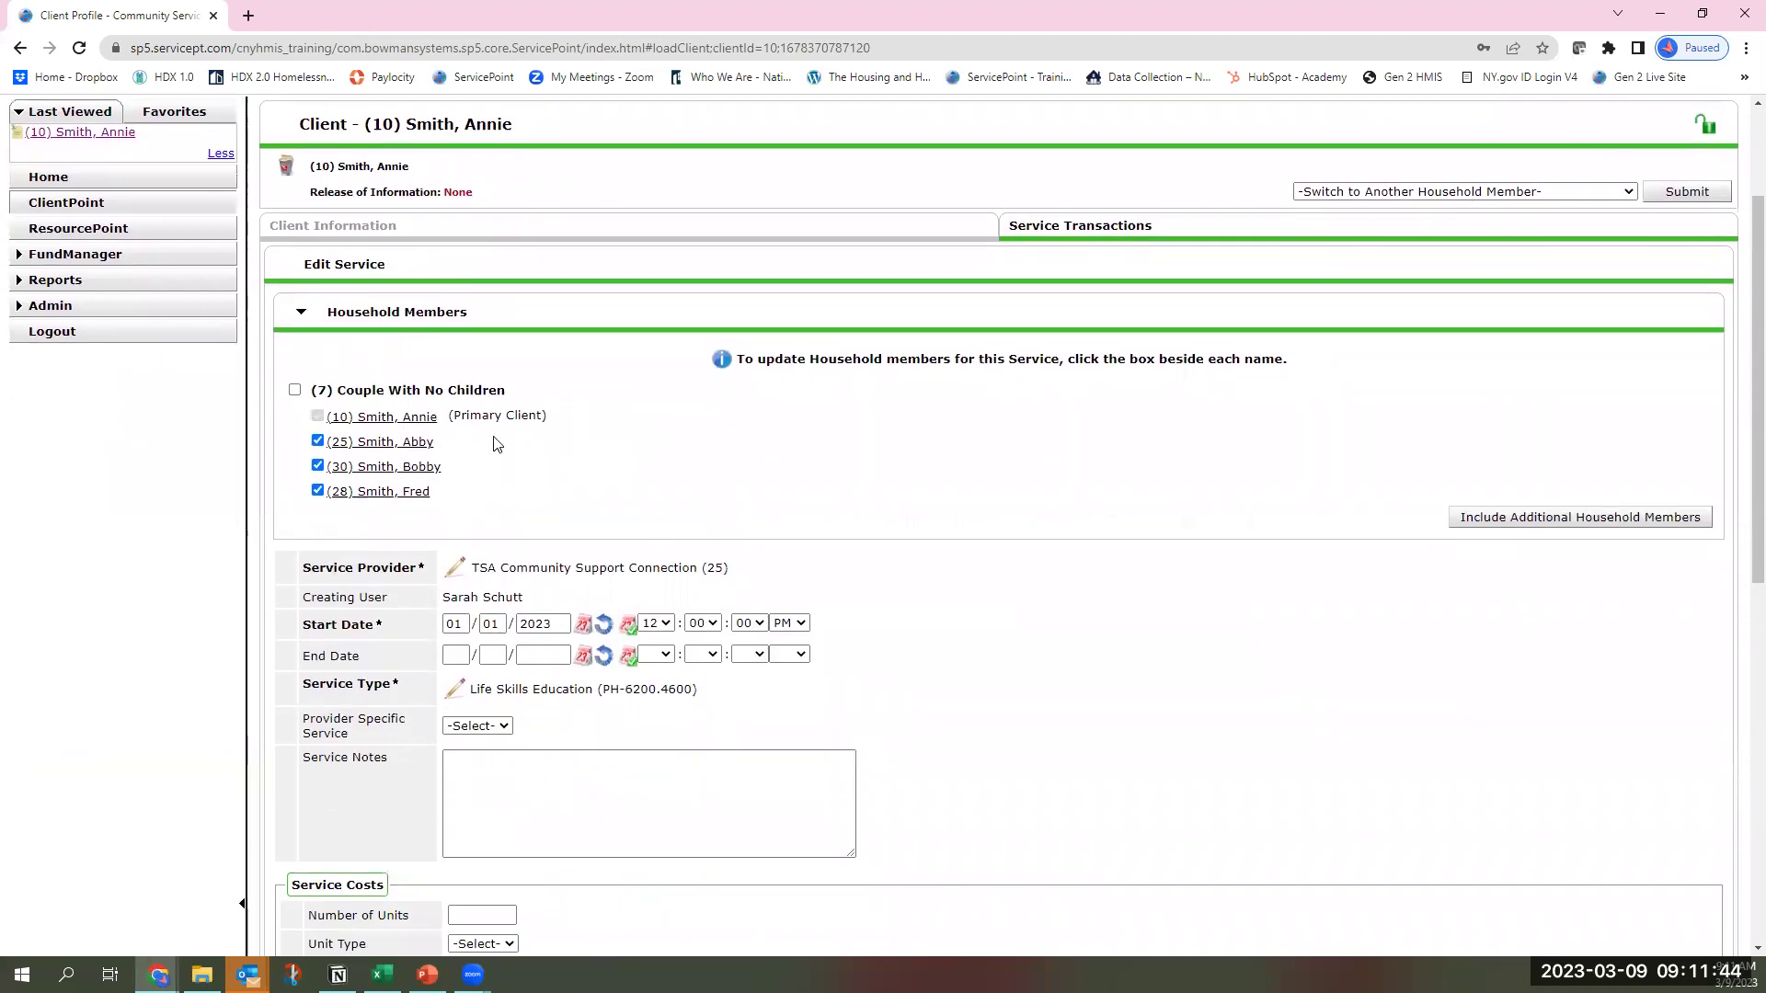
{"action": "scroll", "coordinate": [553, 561], "scroll_direction": "down", "scroll_amount": 9}
{"action": "scroll", "coordinate": [567, 584], "scroll_direction": "up", "scroll_amount": 6}
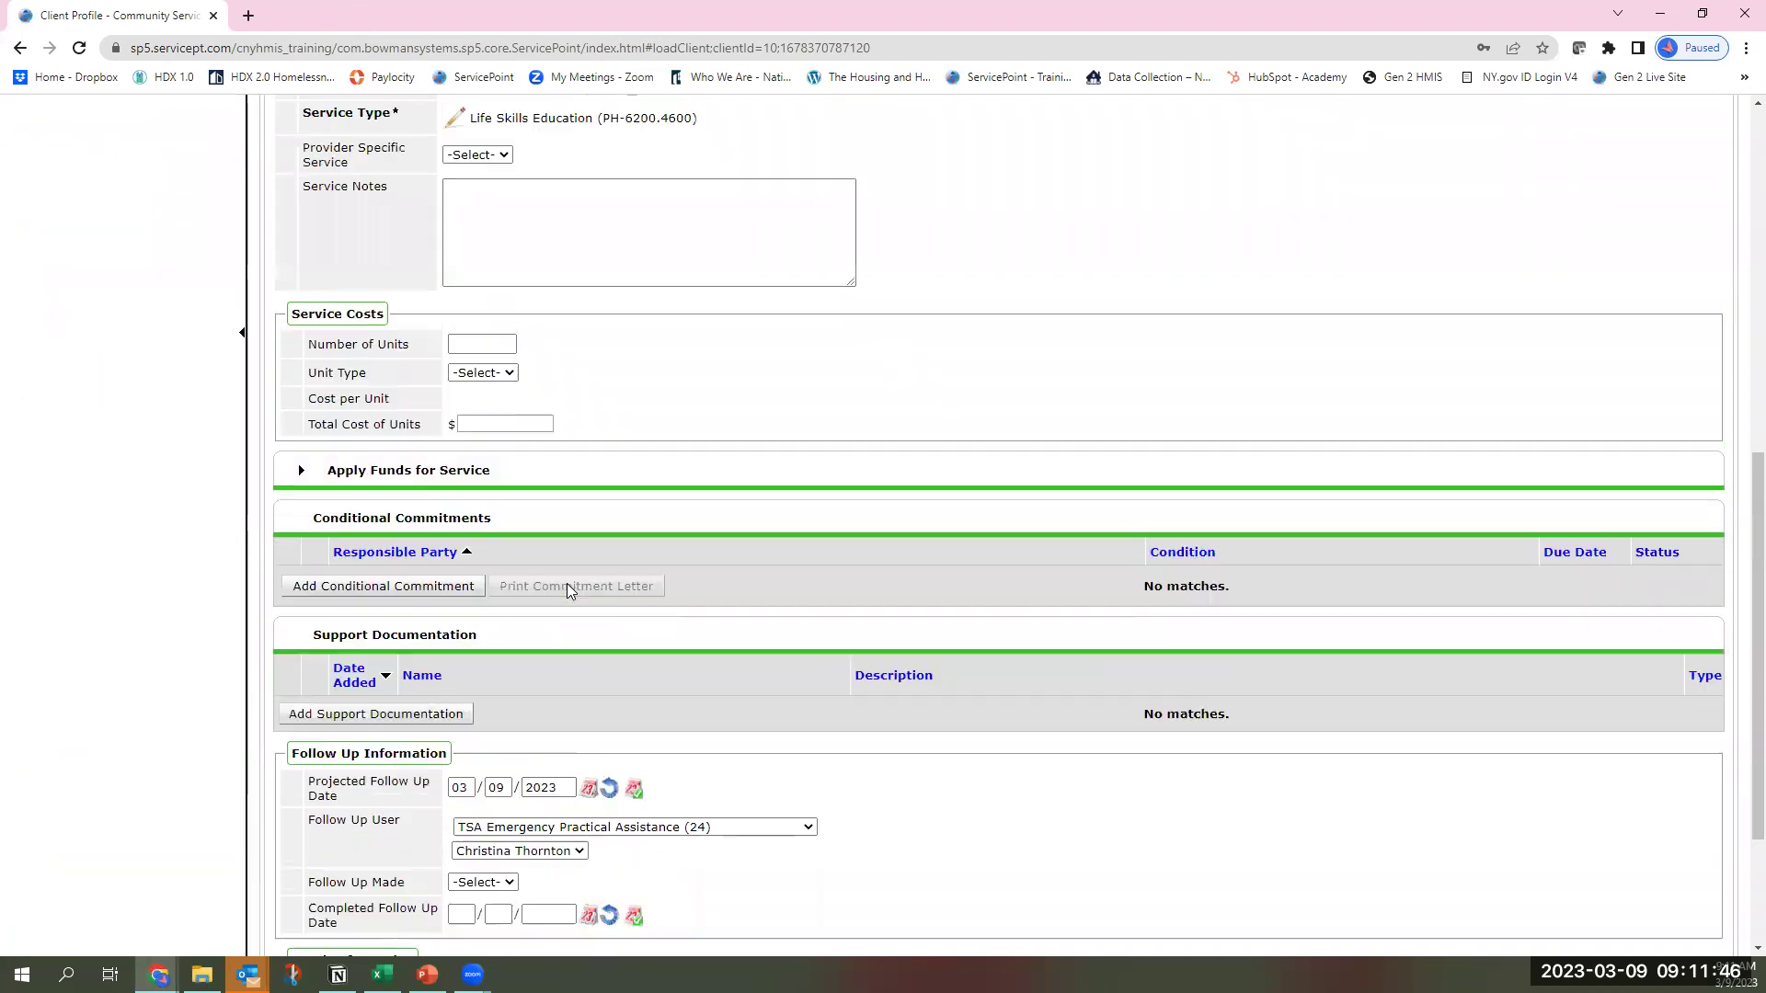
{"action": "scroll", "coordinate": [568, 591], "scroll_direction": "up", "scroll_amount": 2}
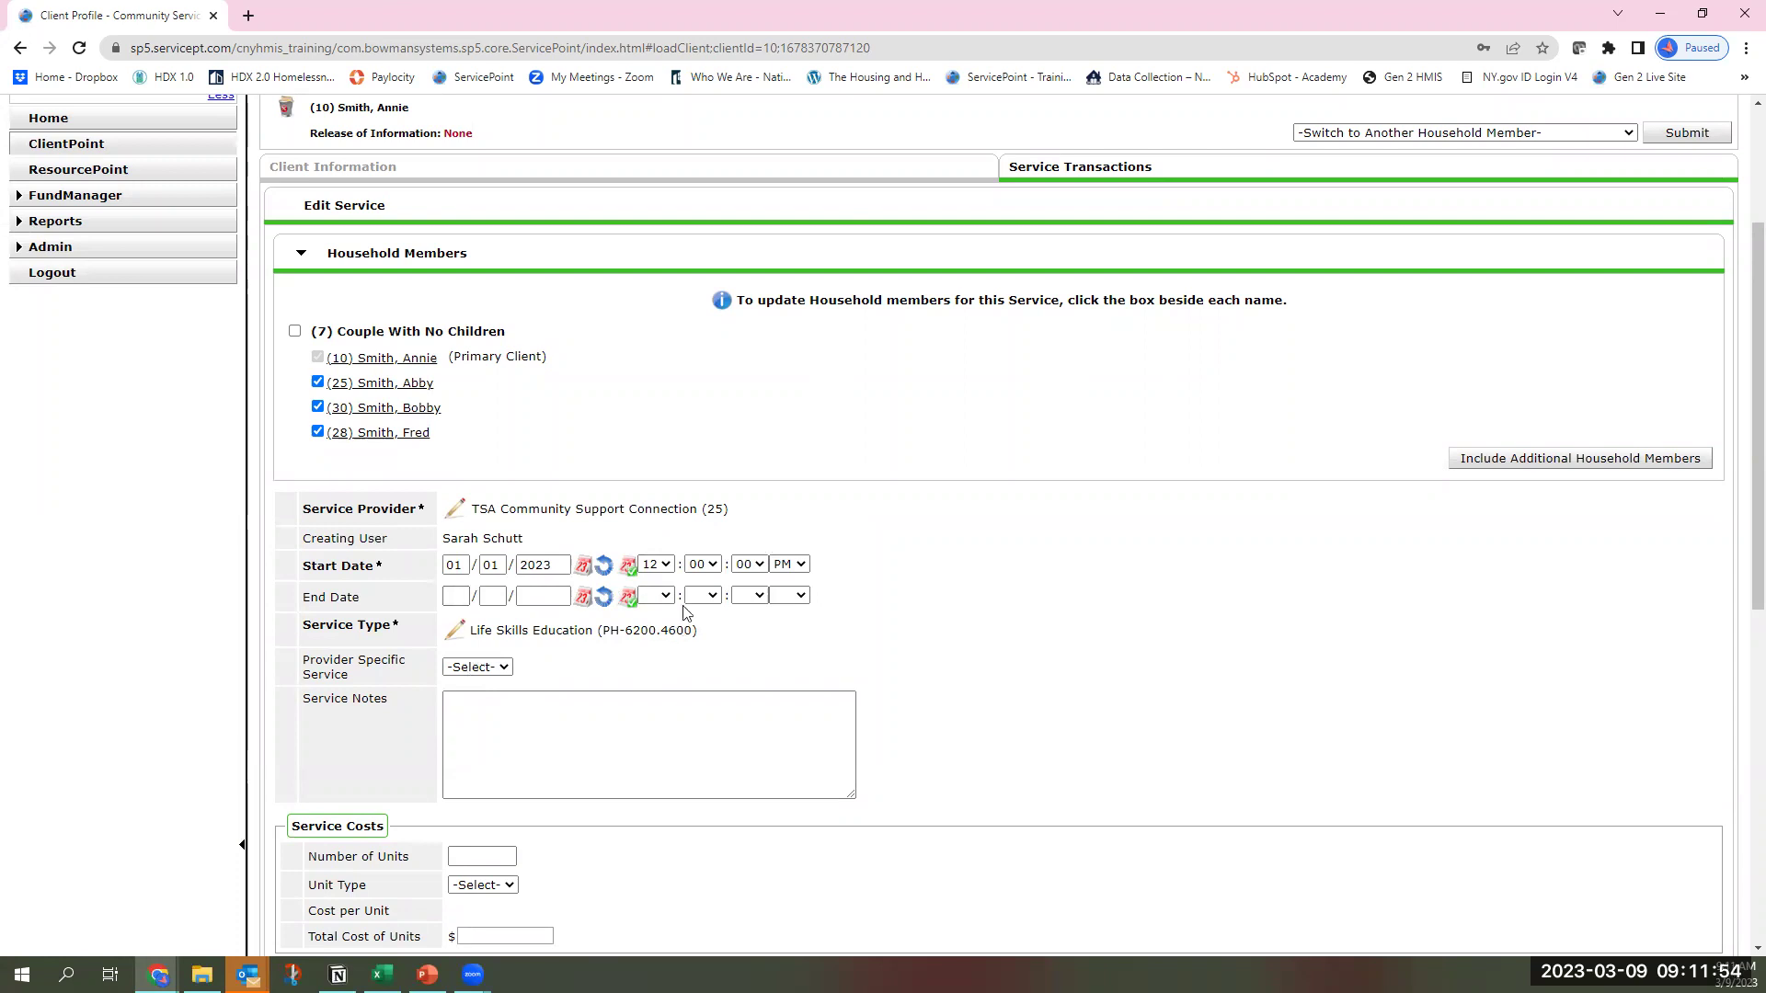
{"action": "left_click", "coordinate": [630, 598]}
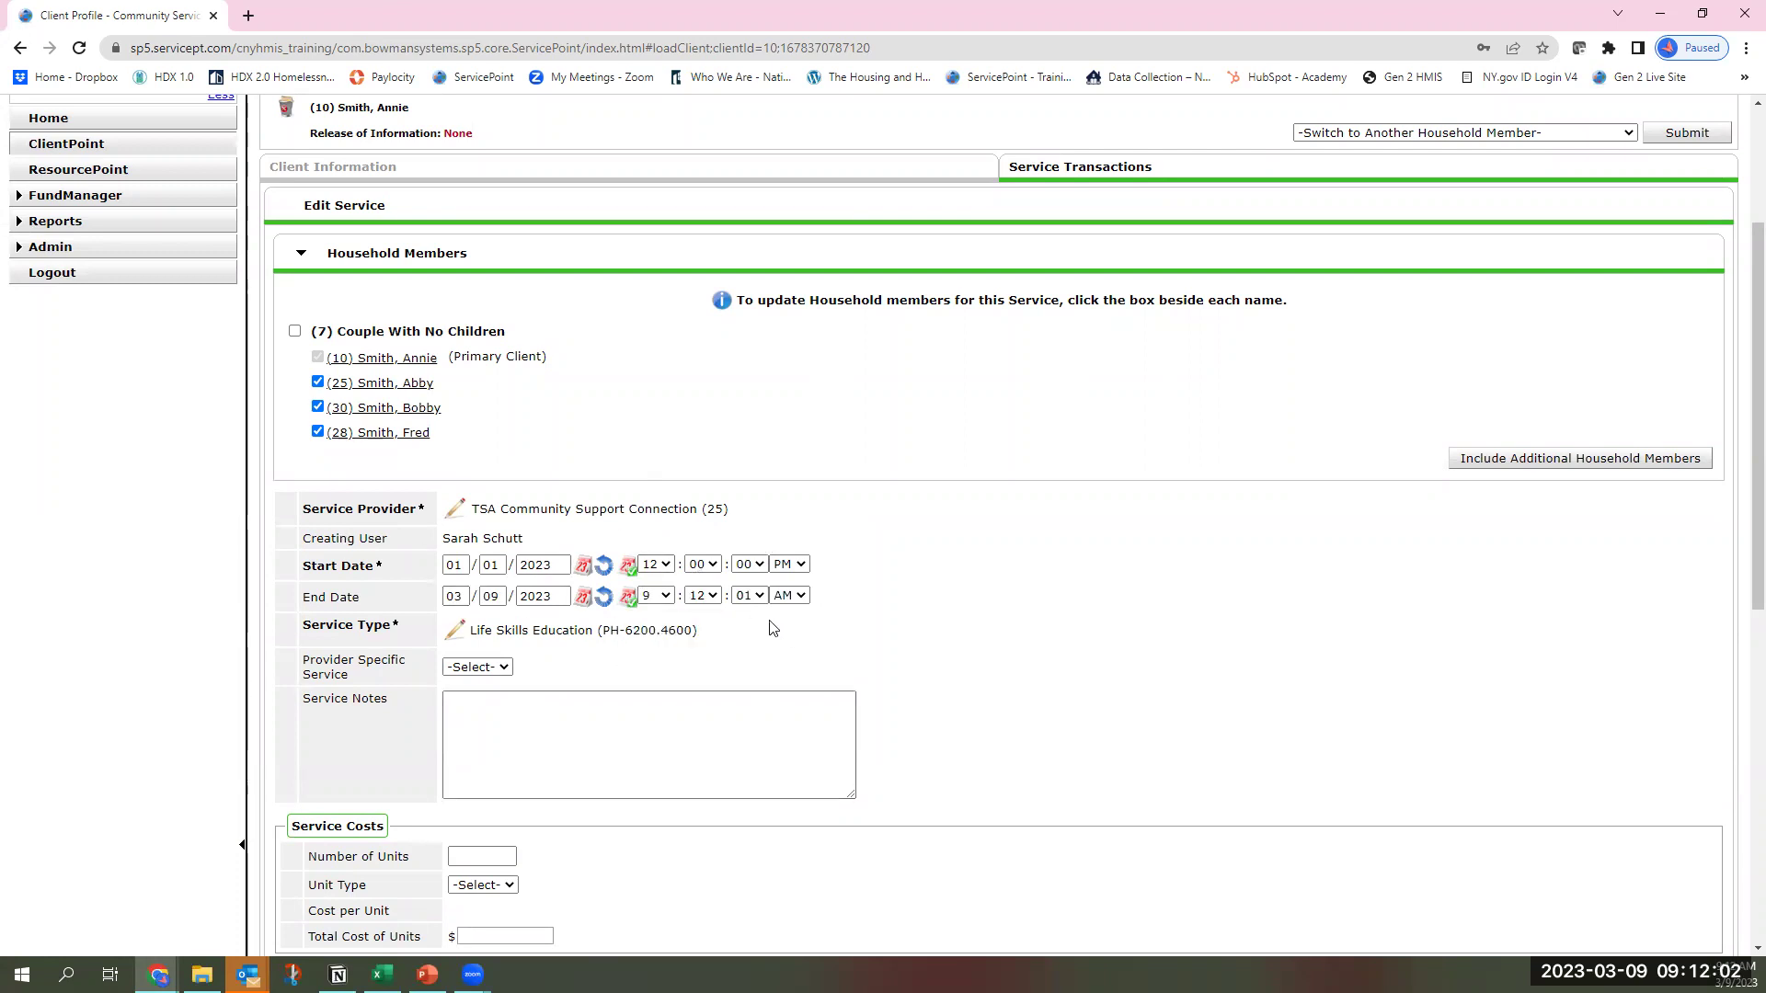
Step: Mark the service's follow-up as made (Yes) and set the completed follow-up date to 03/09/2023
{"action": "scroll", "coordinate": [771, 626], "scroll_direction": "down", "scroll_amount": 1}
{"action": "scroll", "coordinate": [772, 628], "scroll_direction": "down", "scroll_amount": 7}
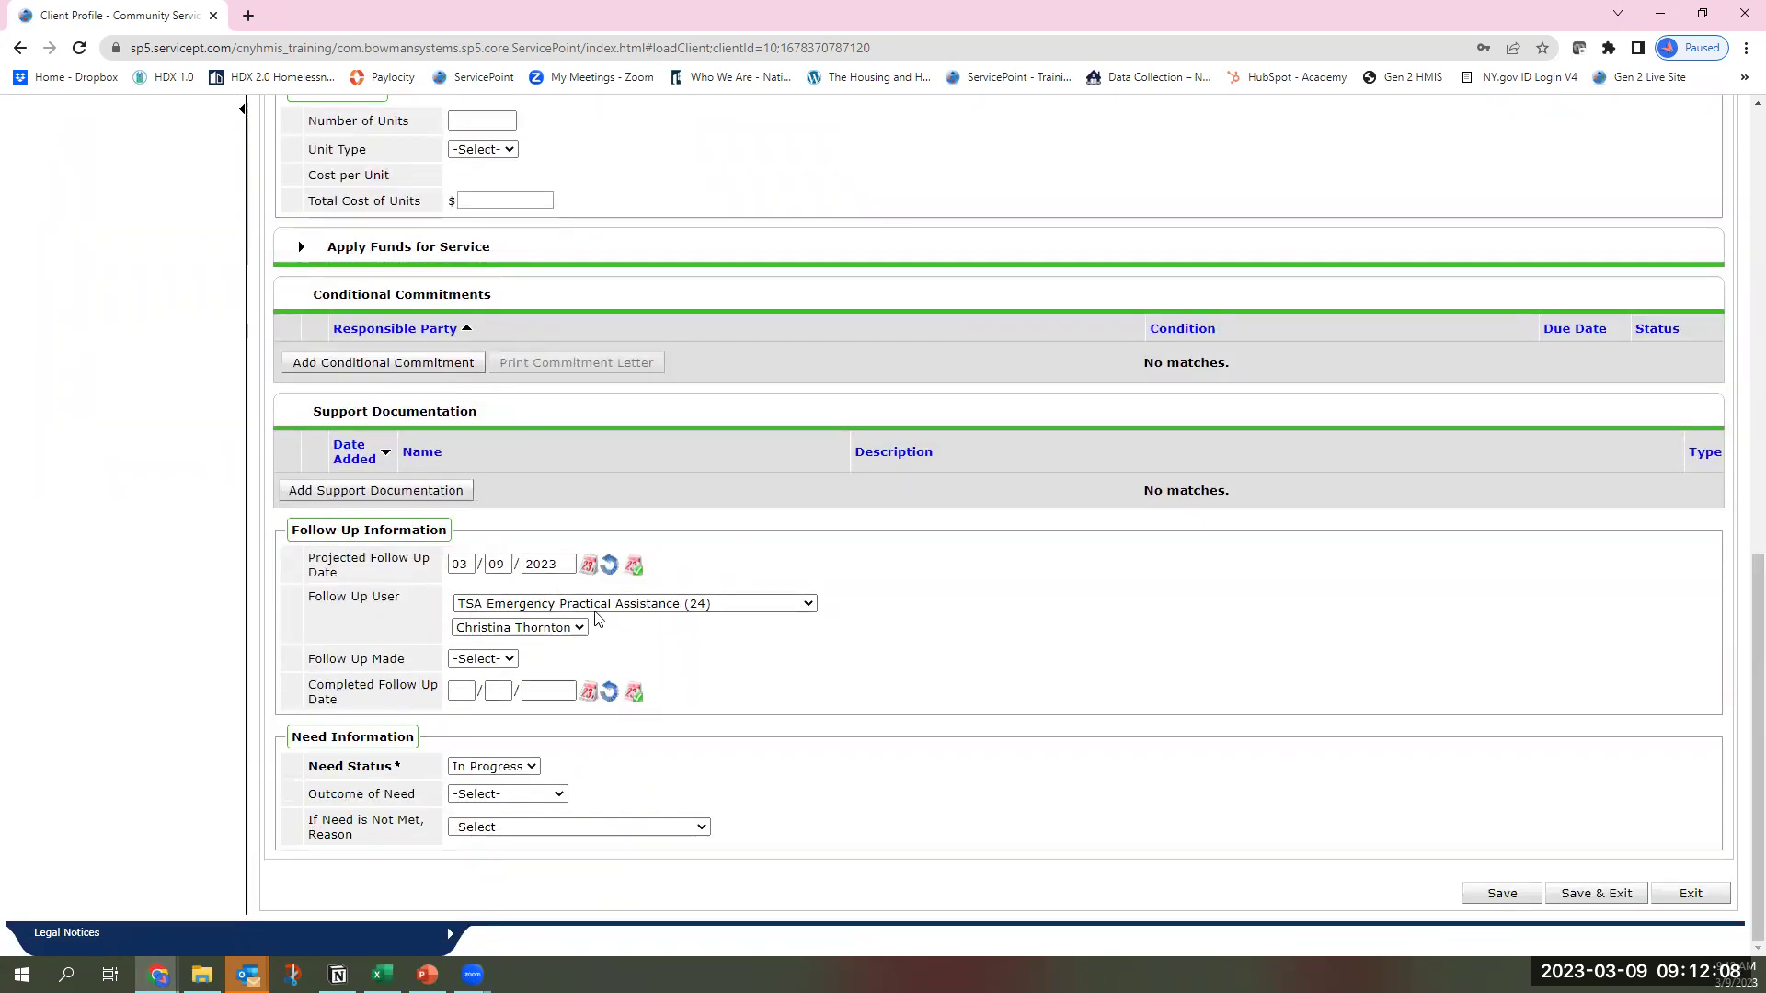
{"action": "left_click", "coordinate": [505, 565]}
{"action": "left_click", "coordinate": [489, 659]}
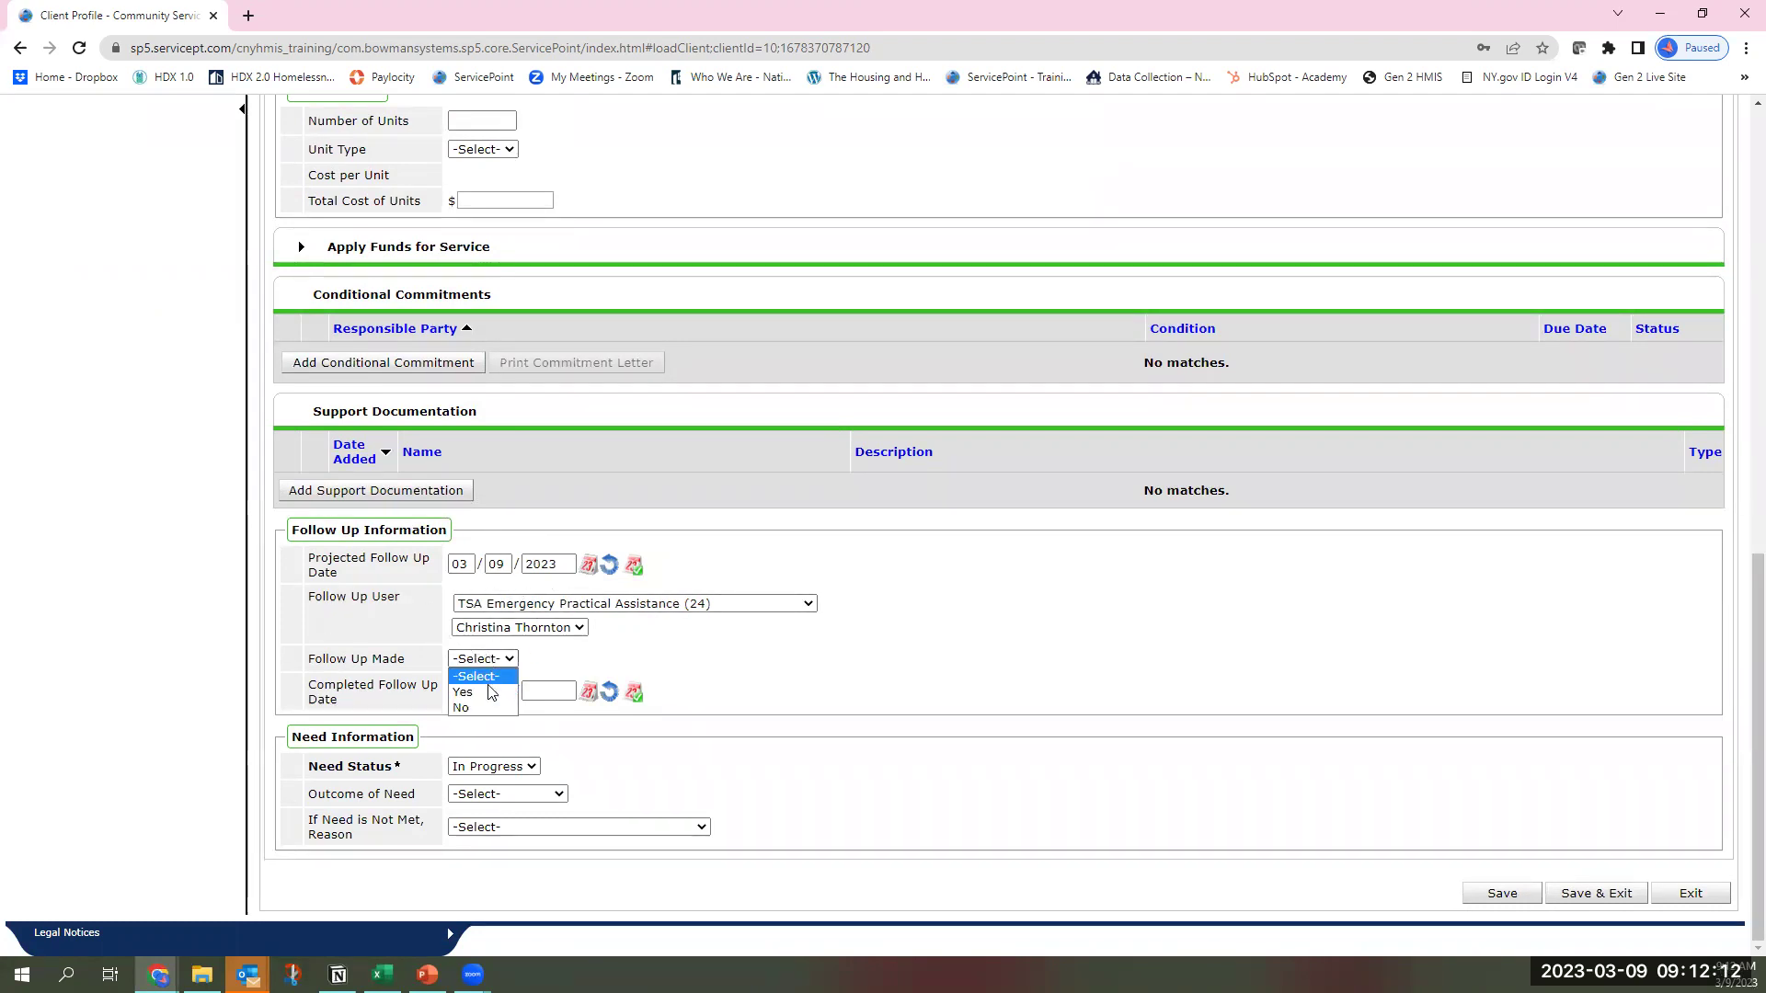
{"action": "left_click", "coordinate": [489, 692]}
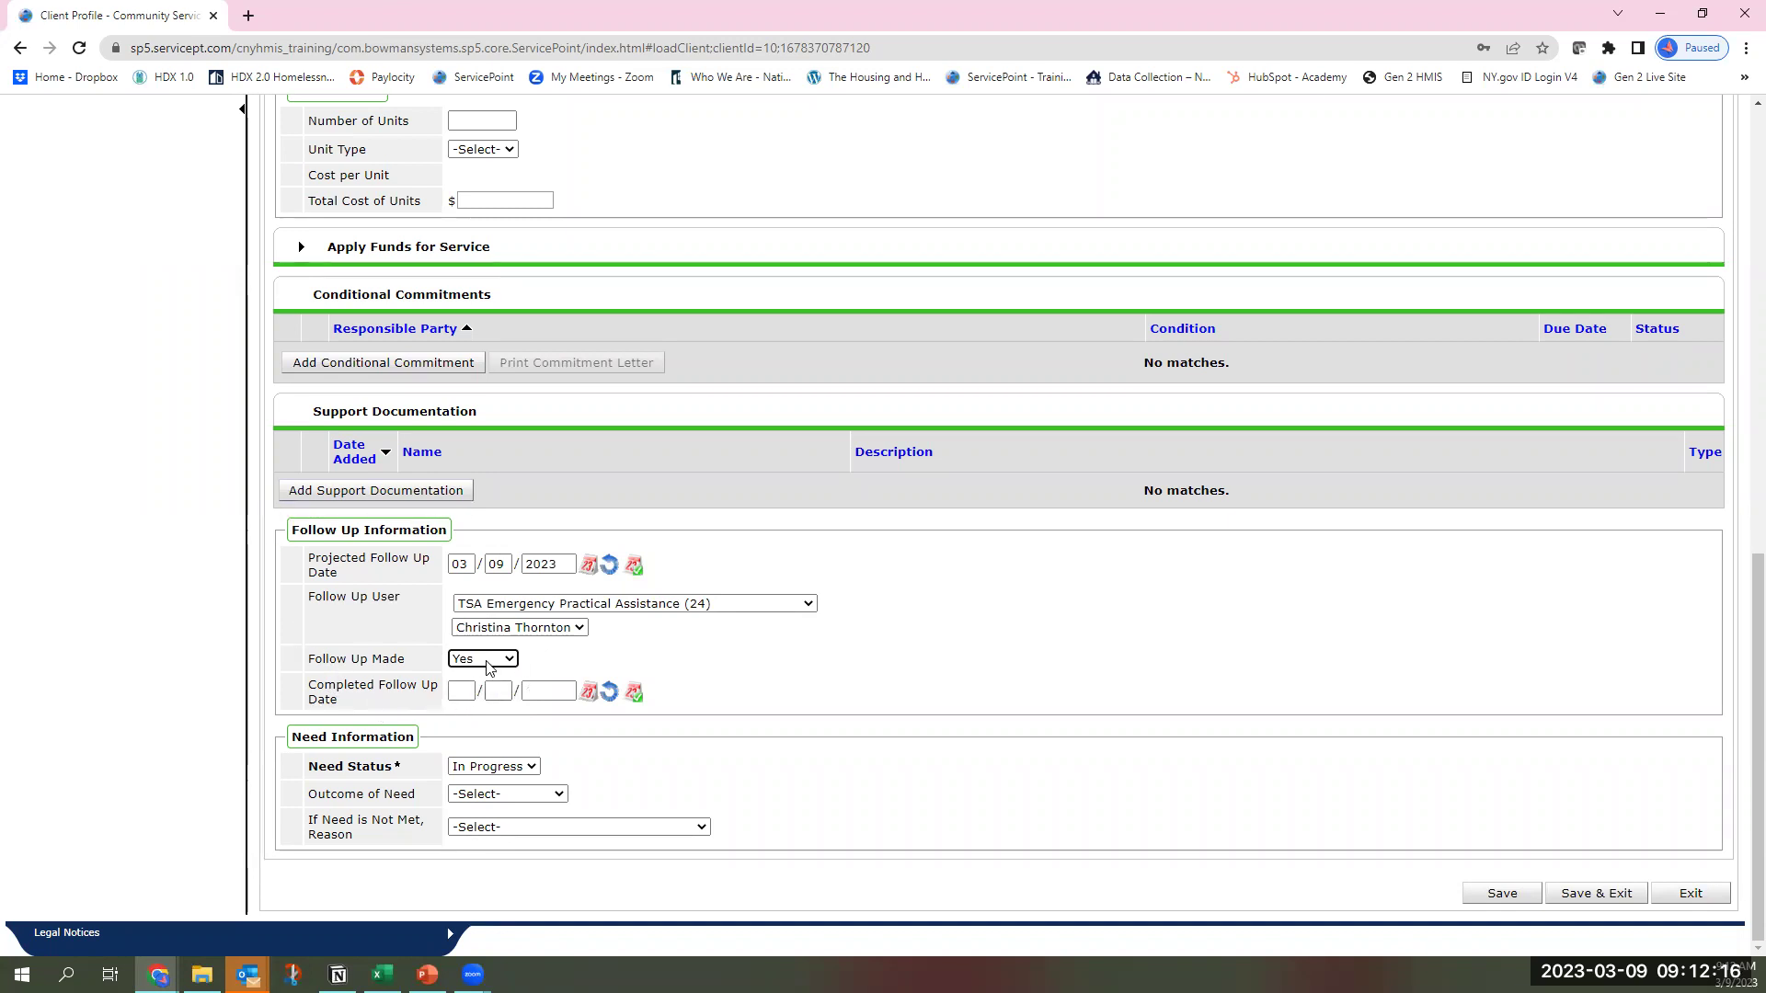
{"action": "left_click", "coordinate": [634, 693]}
Step: Set the Life Skills Education service's need status to Closed and outcome to Fully Met, and save and exit
{"action": "left_click", "coordinate": [502, 769]}
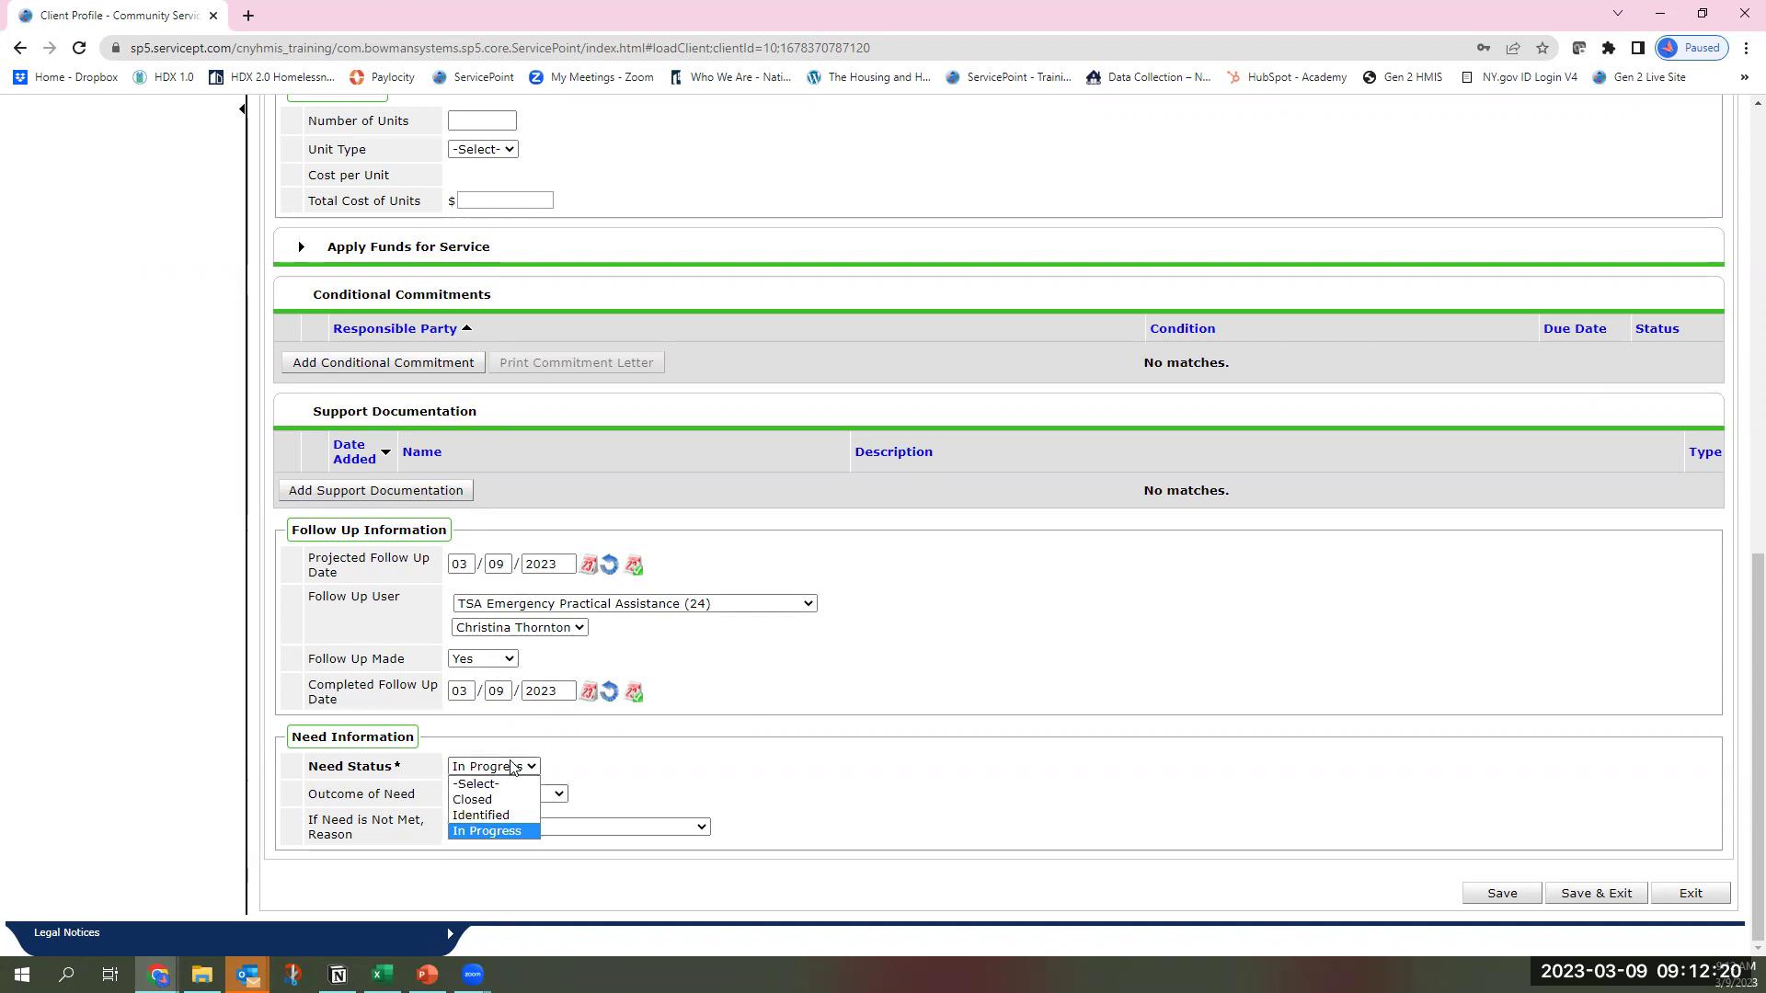
{"action": "left_click", "coordinate": [506, 800]}
{"action": "left_click", "coordinate": [511, 794]}
{"action": "left_click", "coordinate": [511, 826]}
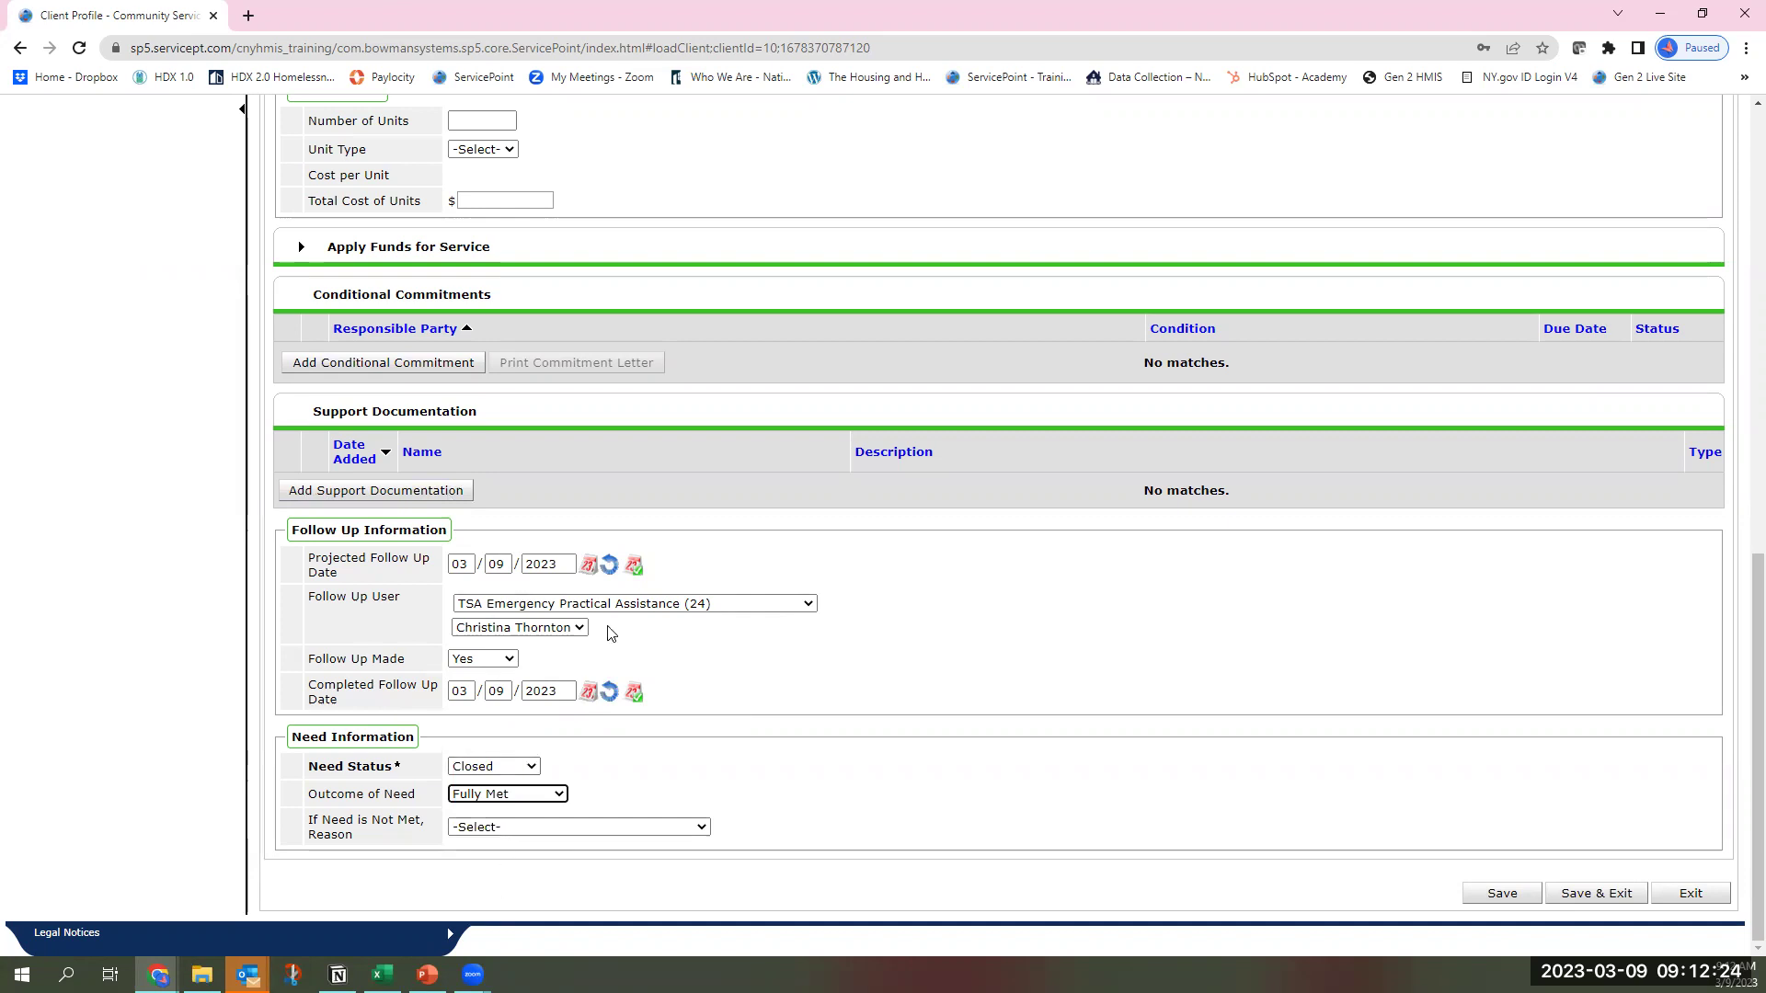
{"action": "left_click", "coordinate": [1575, 894]}
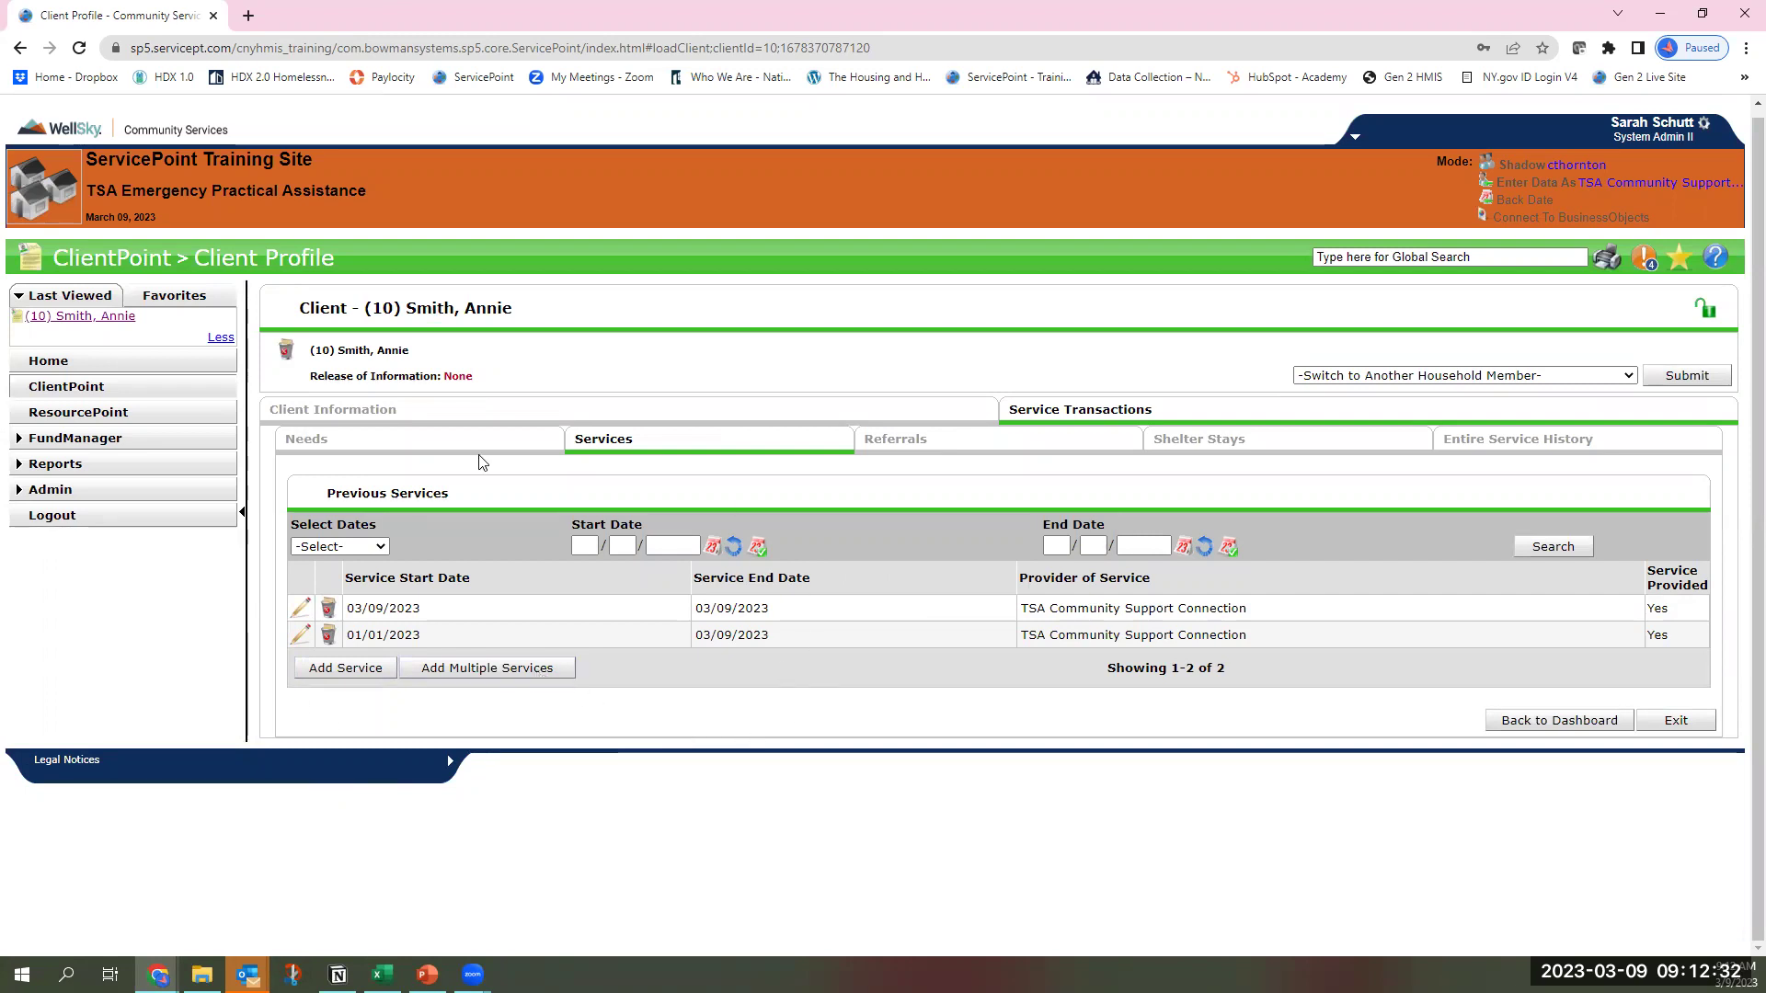
Step: Start a multiple-services entry for the whole household with 2 Case/Care Management (PH-1000) services, ending at the current time on 03/09/2023
{"action": "left_click", "coordinate": [479, 678]}
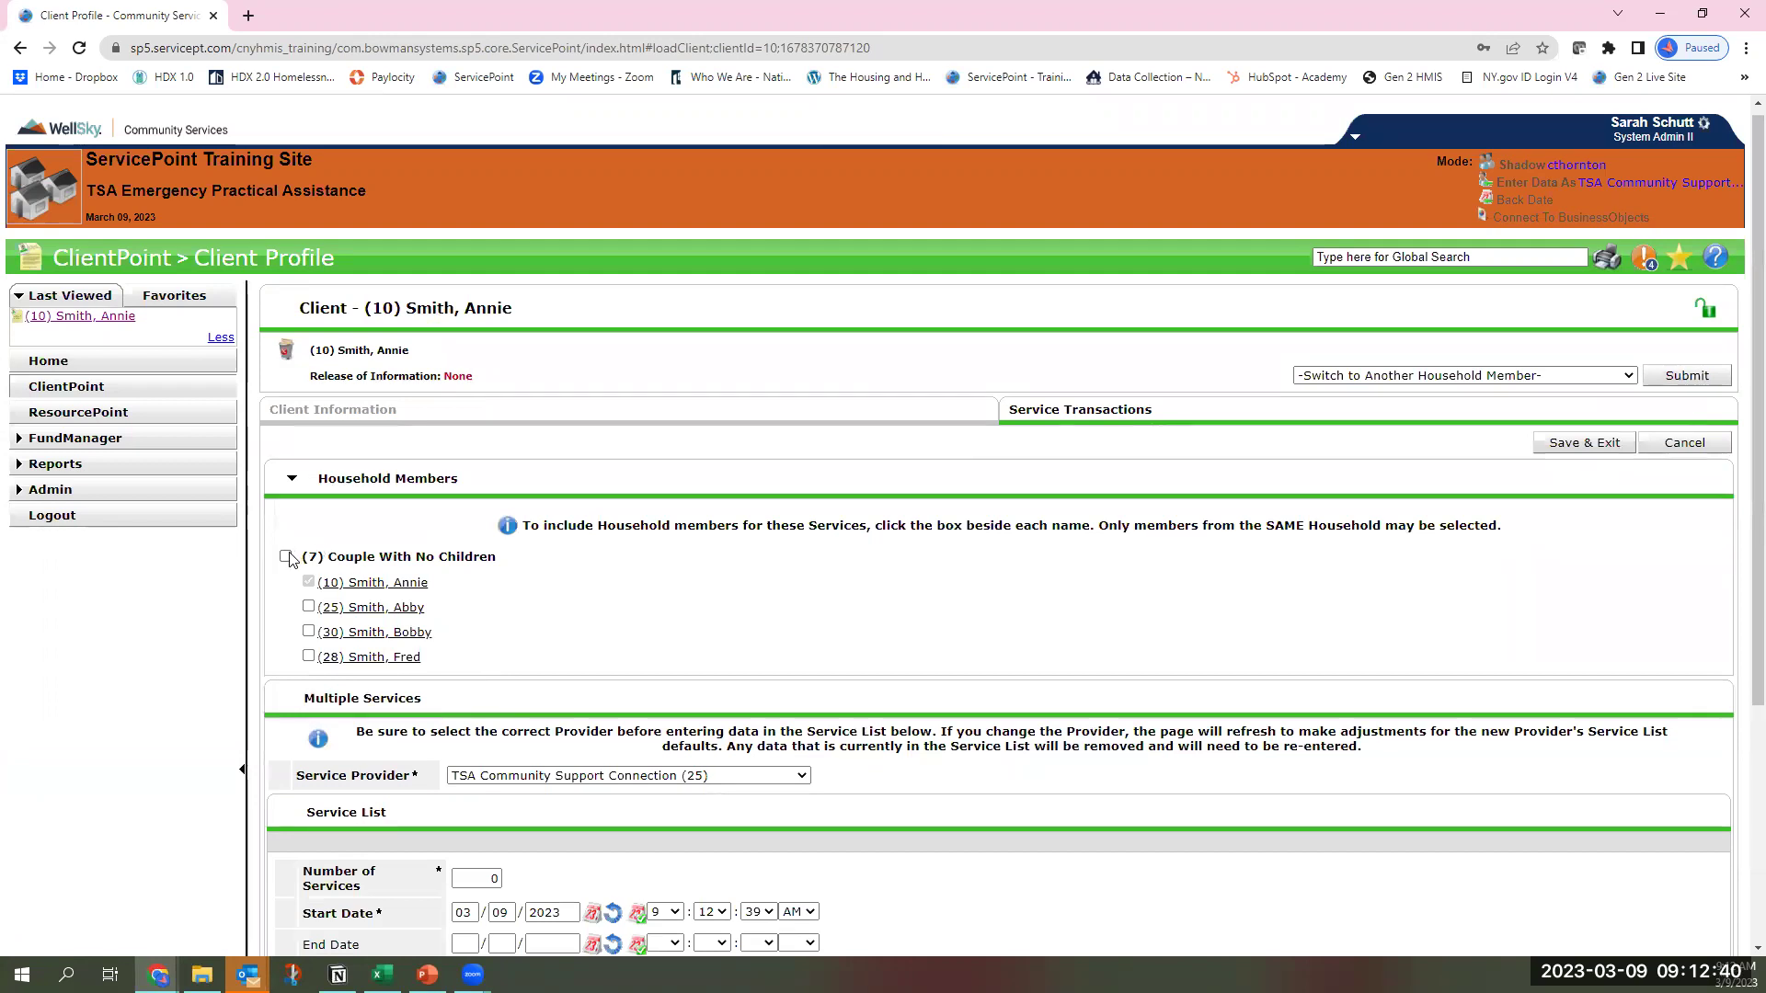
{"action": "left_click", "coordinate": [286, 556]}
{"action": "scroll", "coordinate": [641, 652], "scroll_direction": "down", "scroll_amount": 3}
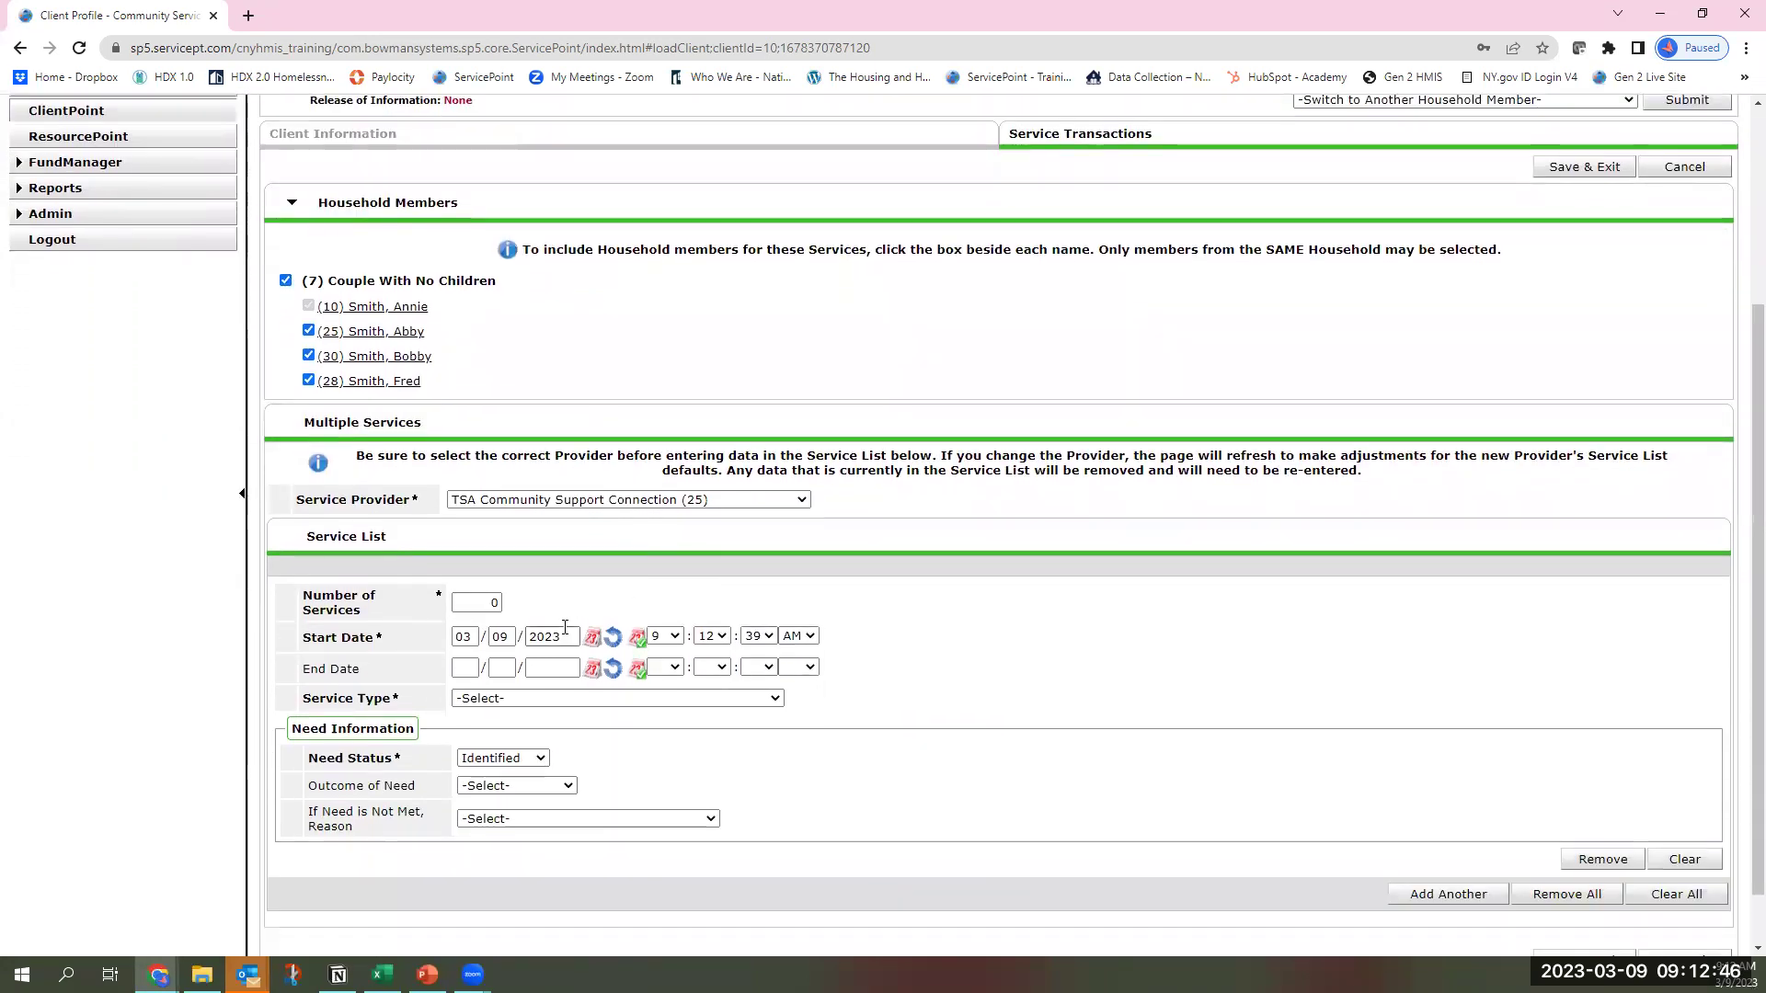
{"action": "left_click", "coordinate": [495, 603]}
{"action": "left_click", "coordinate": [638, 670]}
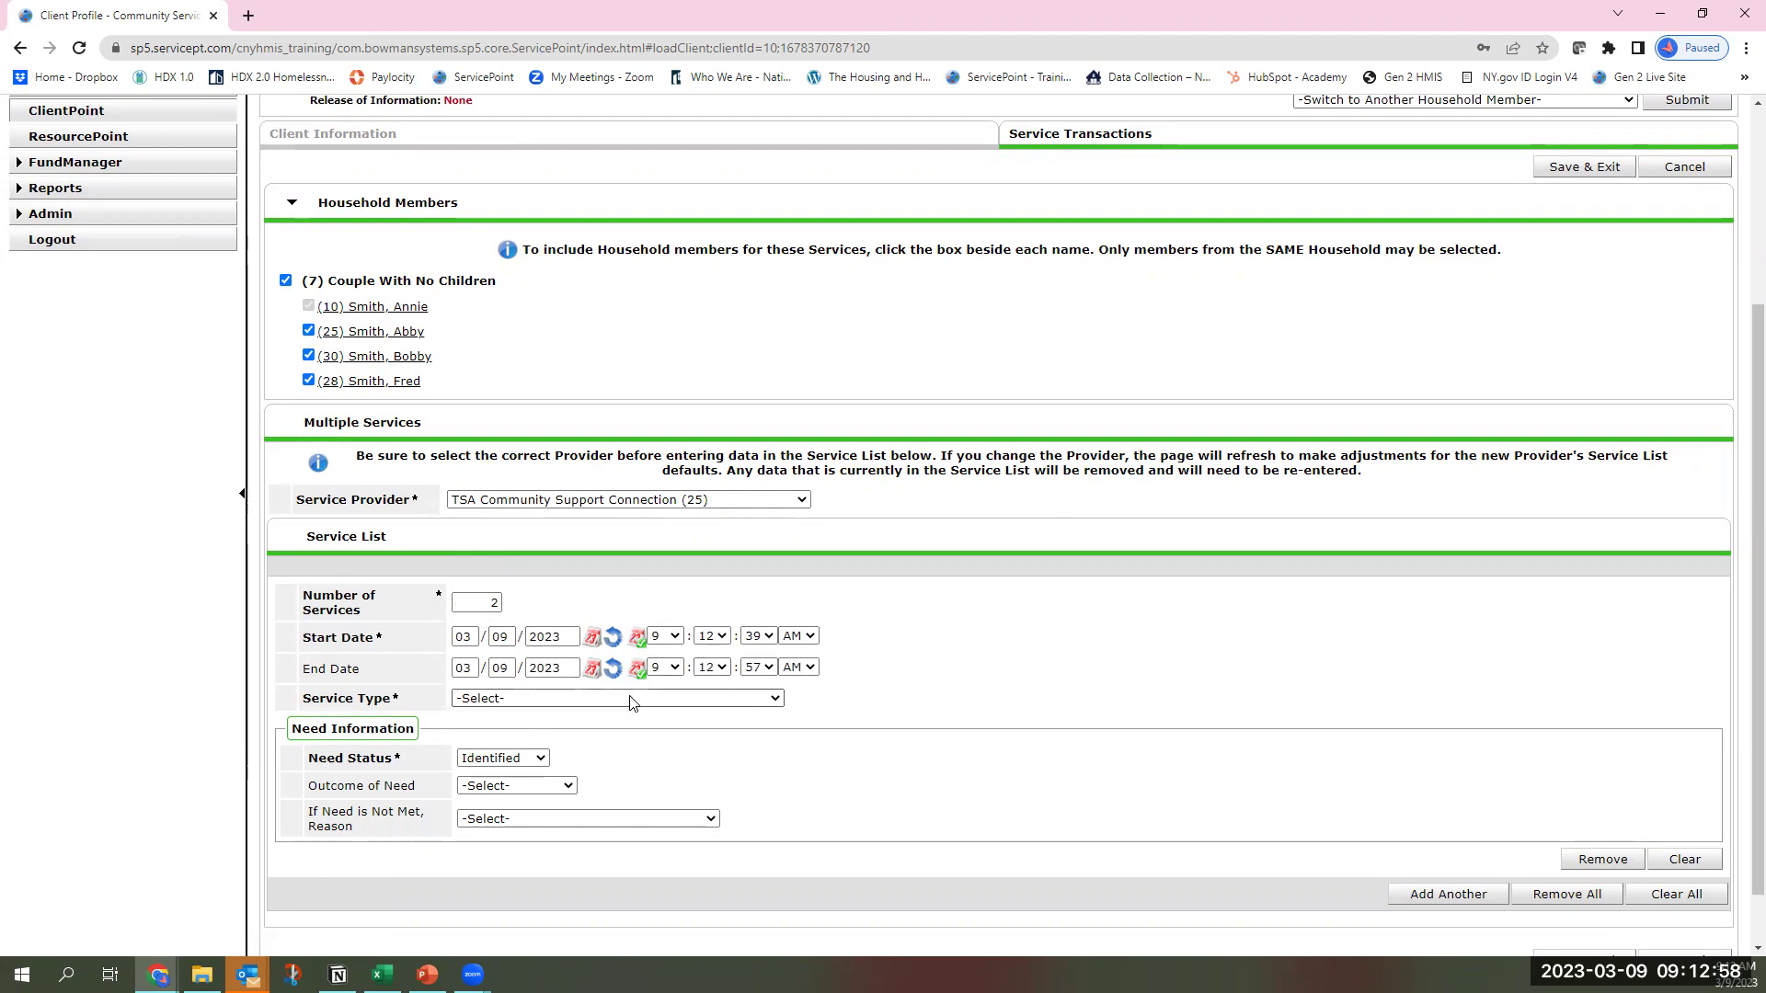
{"action": "left_click", "coordinate": [623, 698]}
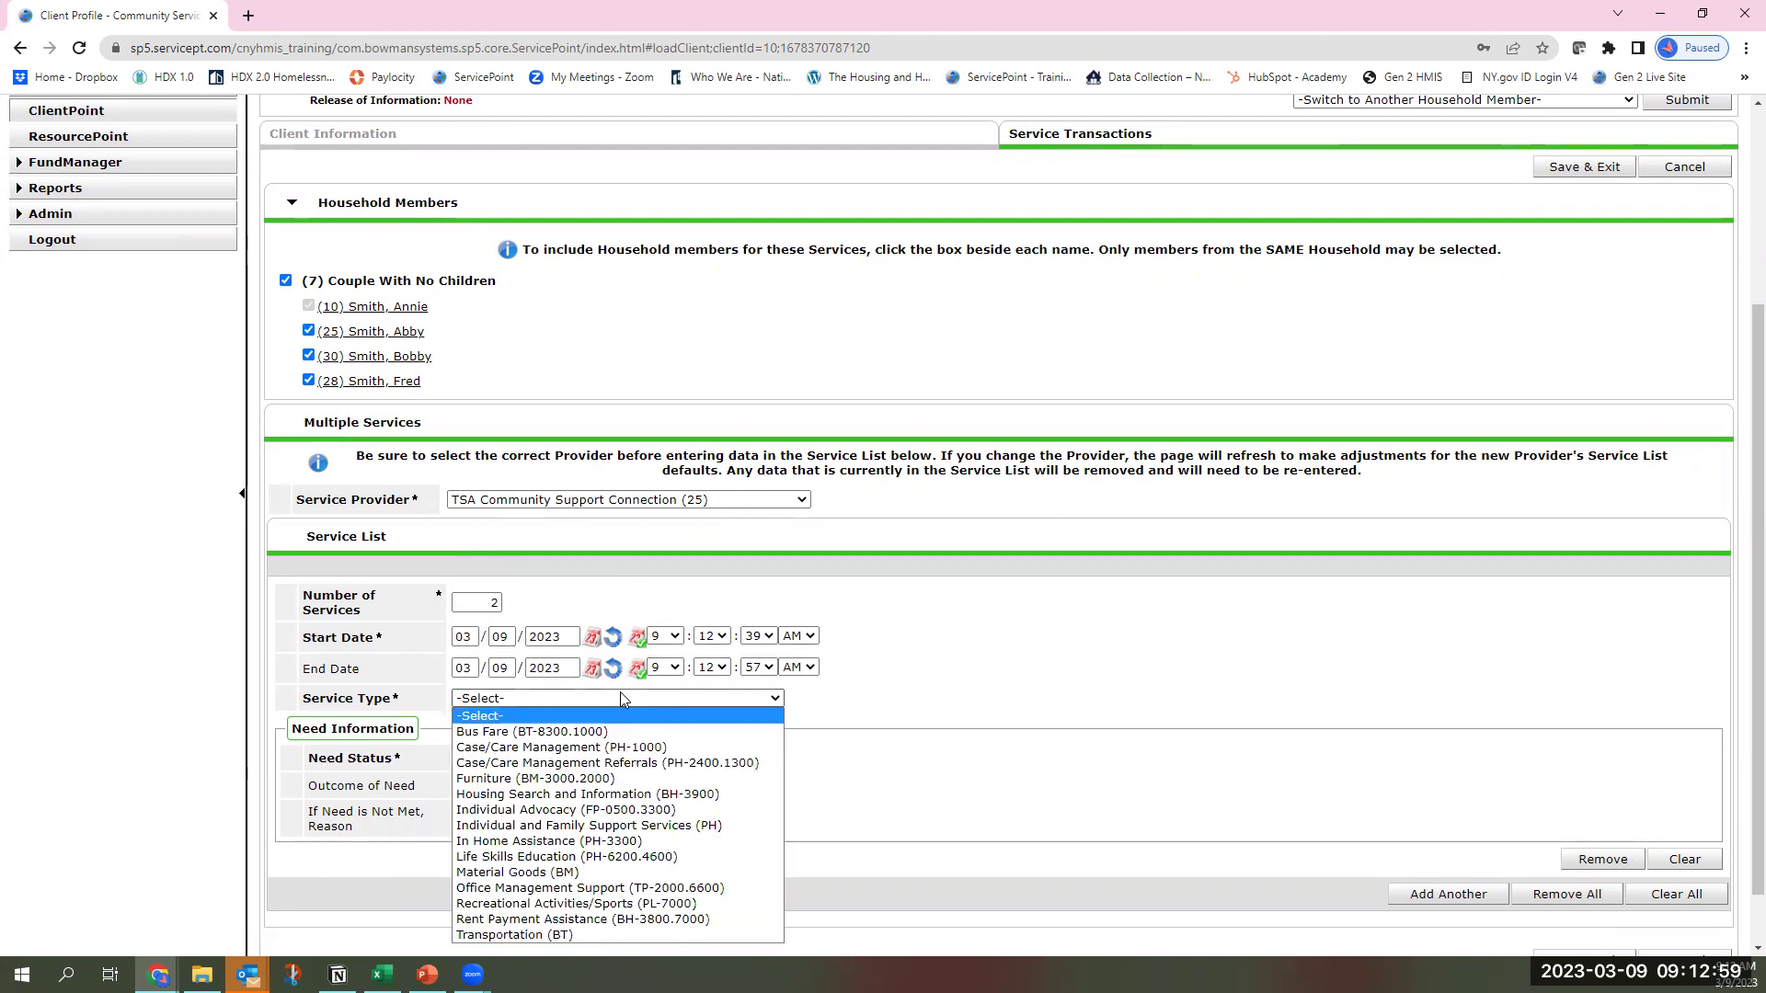
{"action": "left_click", "coordinate": [625, 747]}
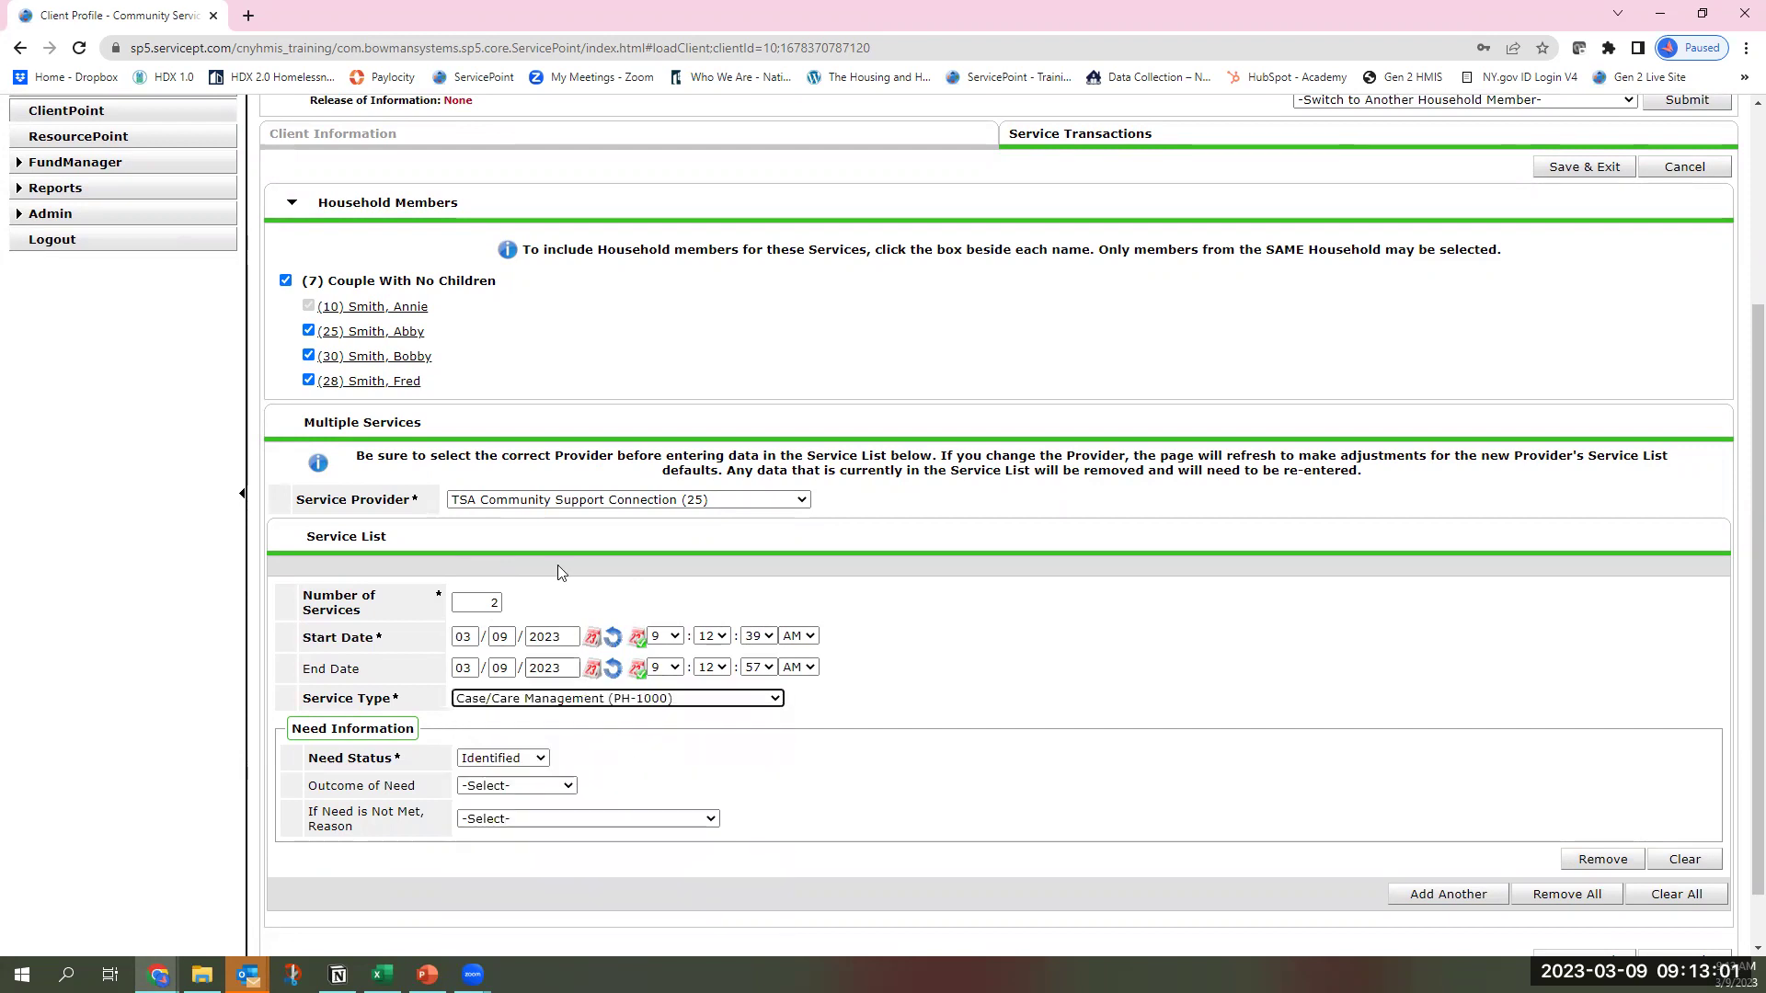
Step: Set the Case/Care Management entry's need status to Closed and its outcome of need to Fully Met
{"action": "left_click", "coordinate": [506, 766]}
{"action": "left_click", "coordinate": [506, 792]}
{"action": "left_click", "coordinate": [512, 787]}
{"action": "left_click", "coordinate": [488, 819]}
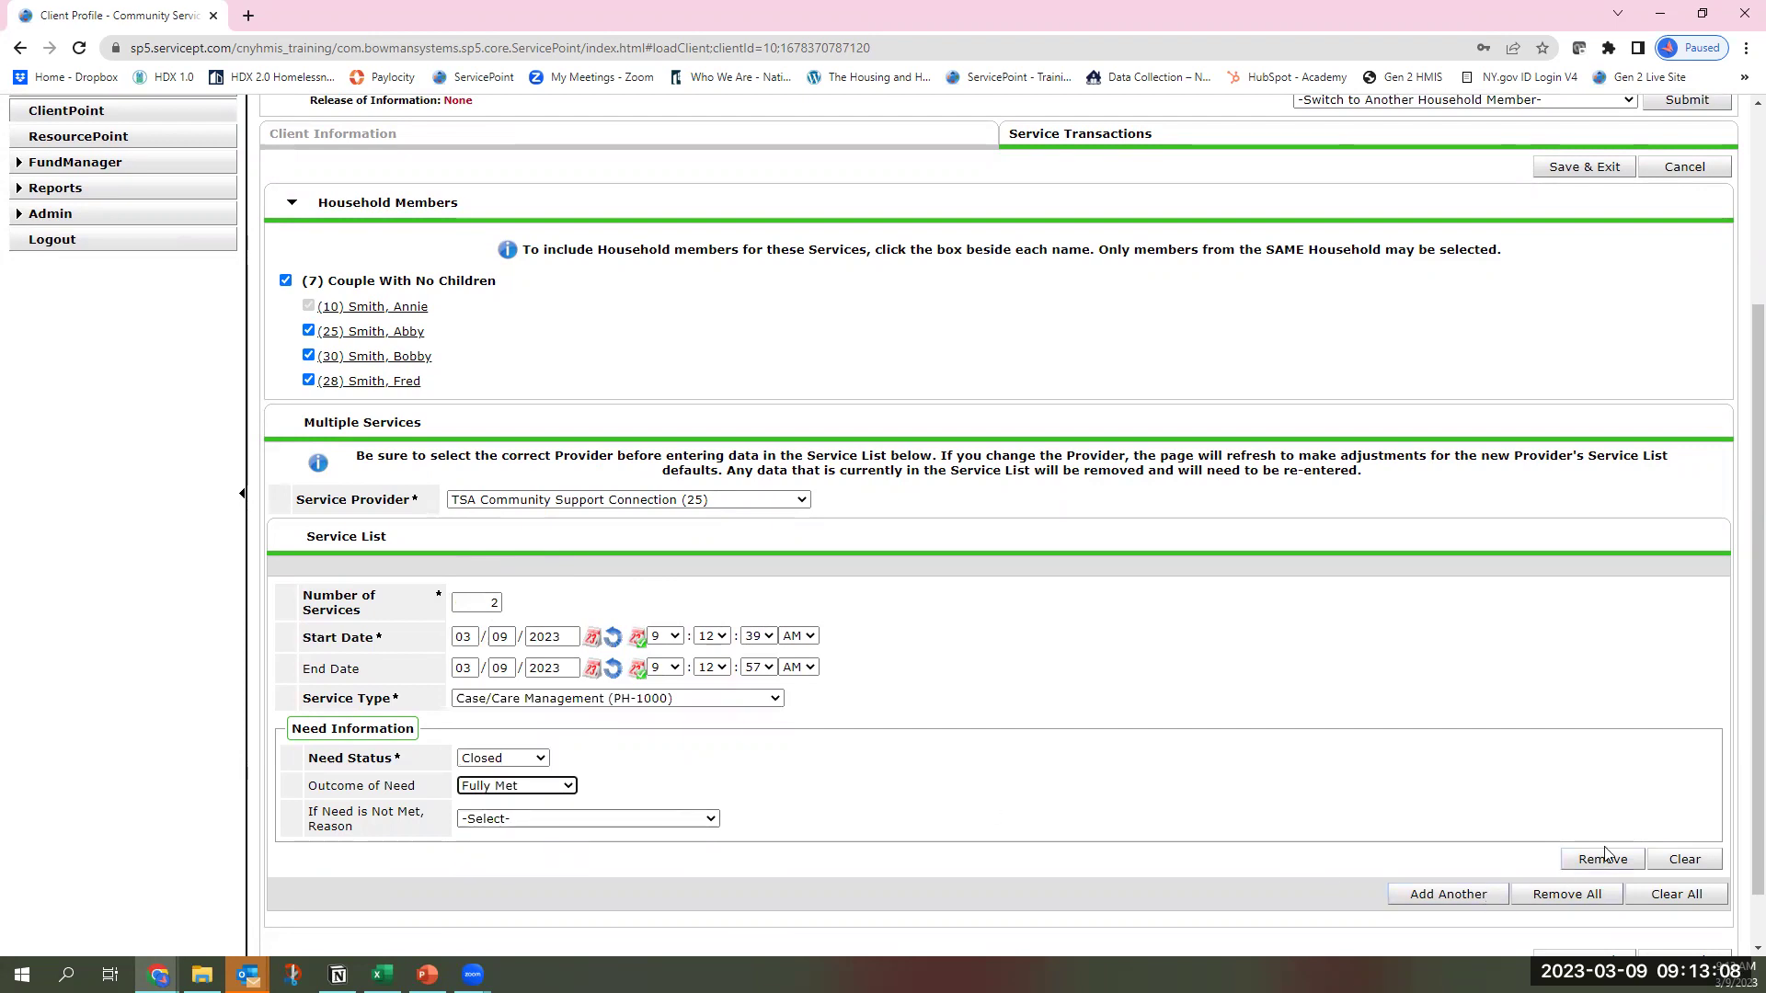
Step: Add another entry to the service list for 1 Material Goods (BM) service, ending at the current time on 03/09/2023
{"action": "left_click", "coordinate": [1451, 895]}
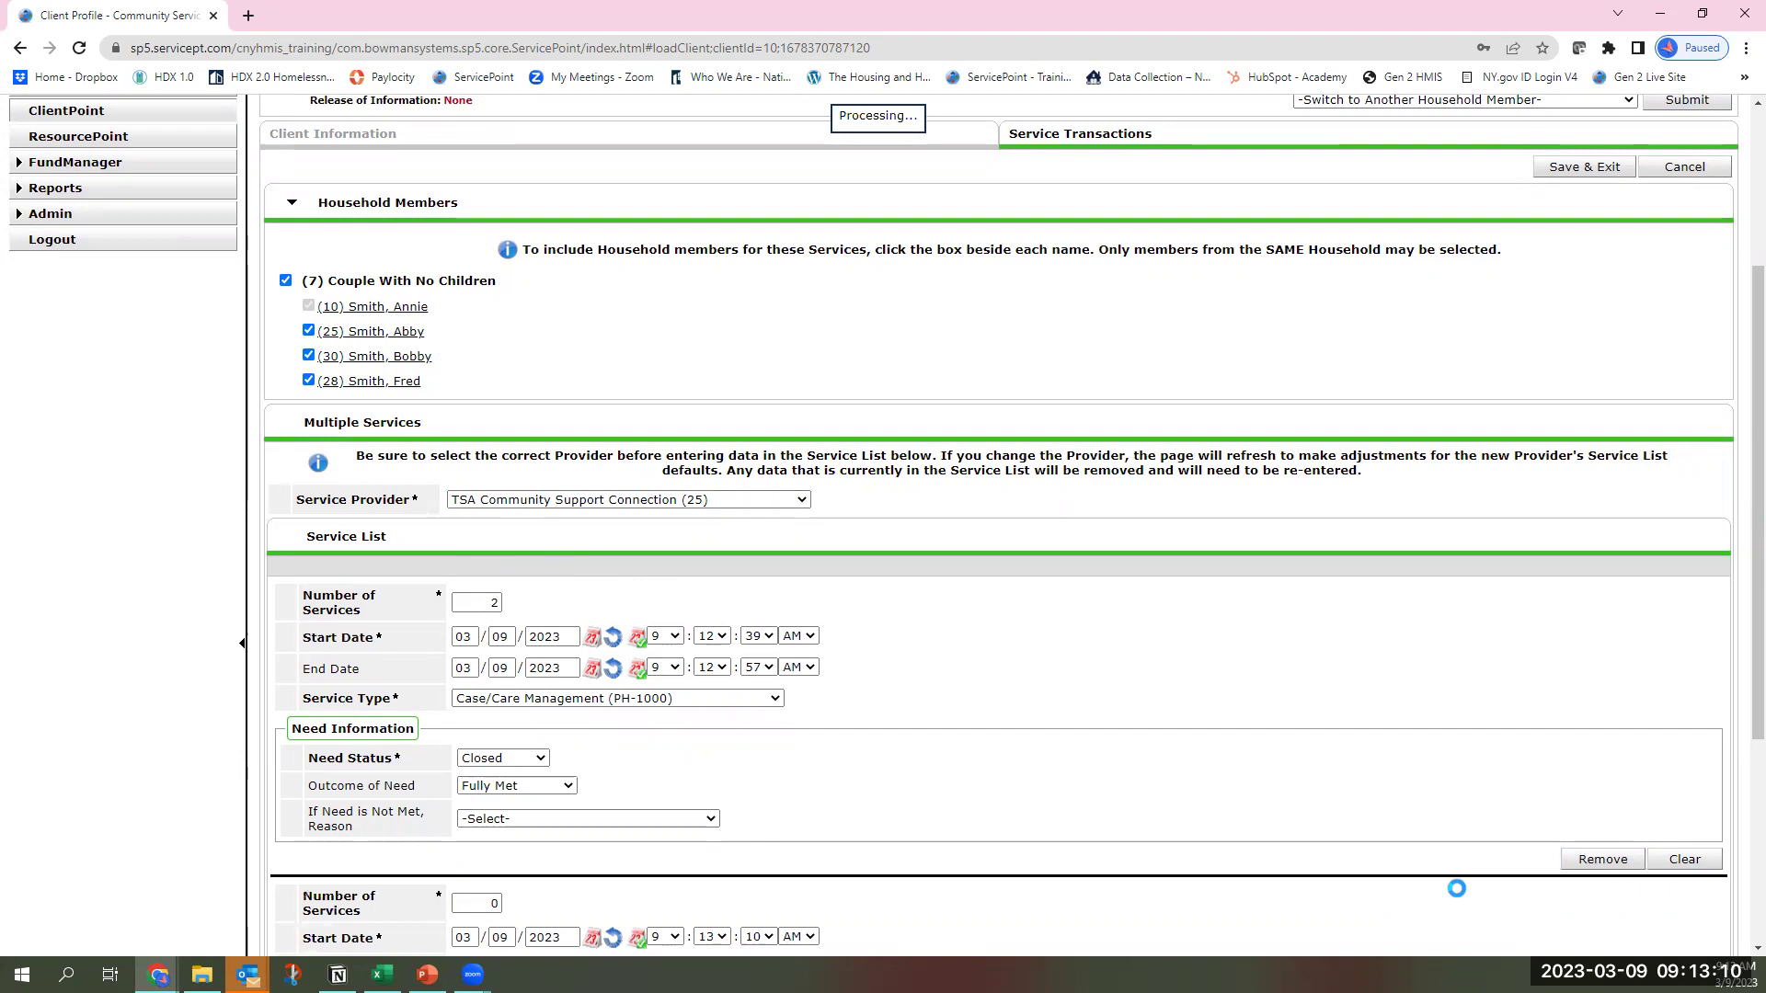
{"action": "scroll", "coordinate": [1088, 783], "scroll_direction": "down", "scroll_amount": 3}
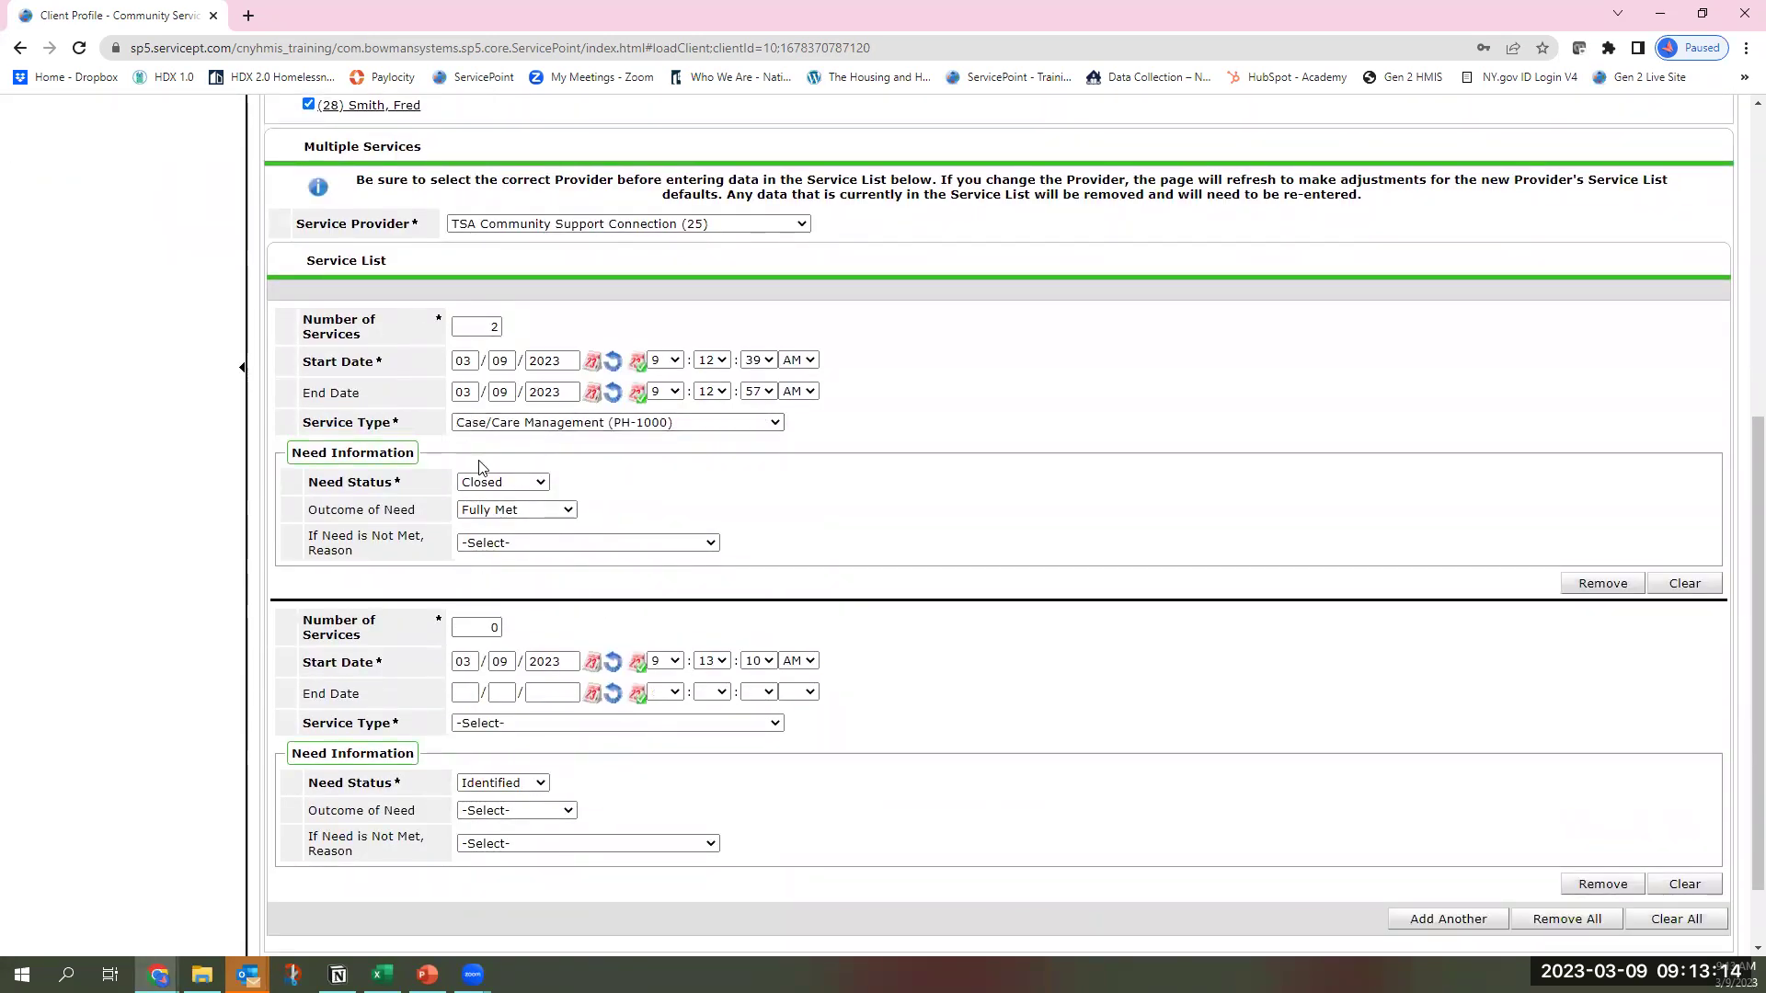
{"action": "double_click", "coordinate": [500, 629]}
{"action": "left_click", "coordinate": [588, 723]}
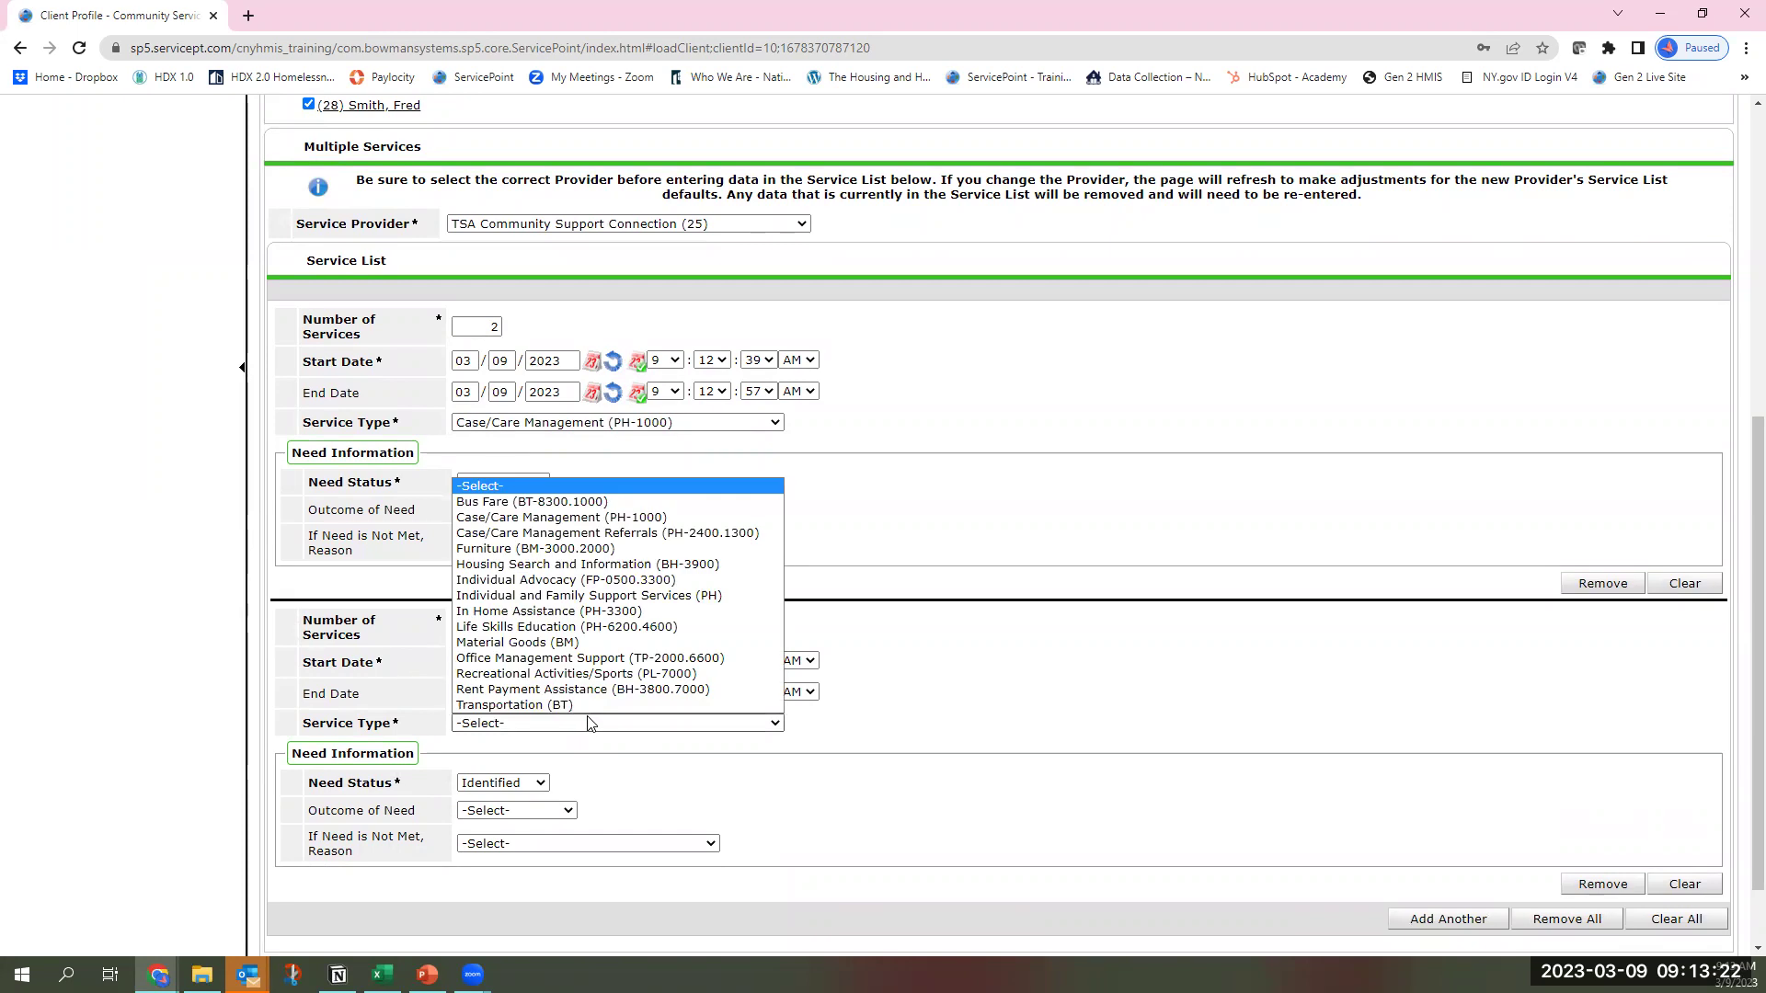
{"action": "left_click", "coordinate": [619, 646]}
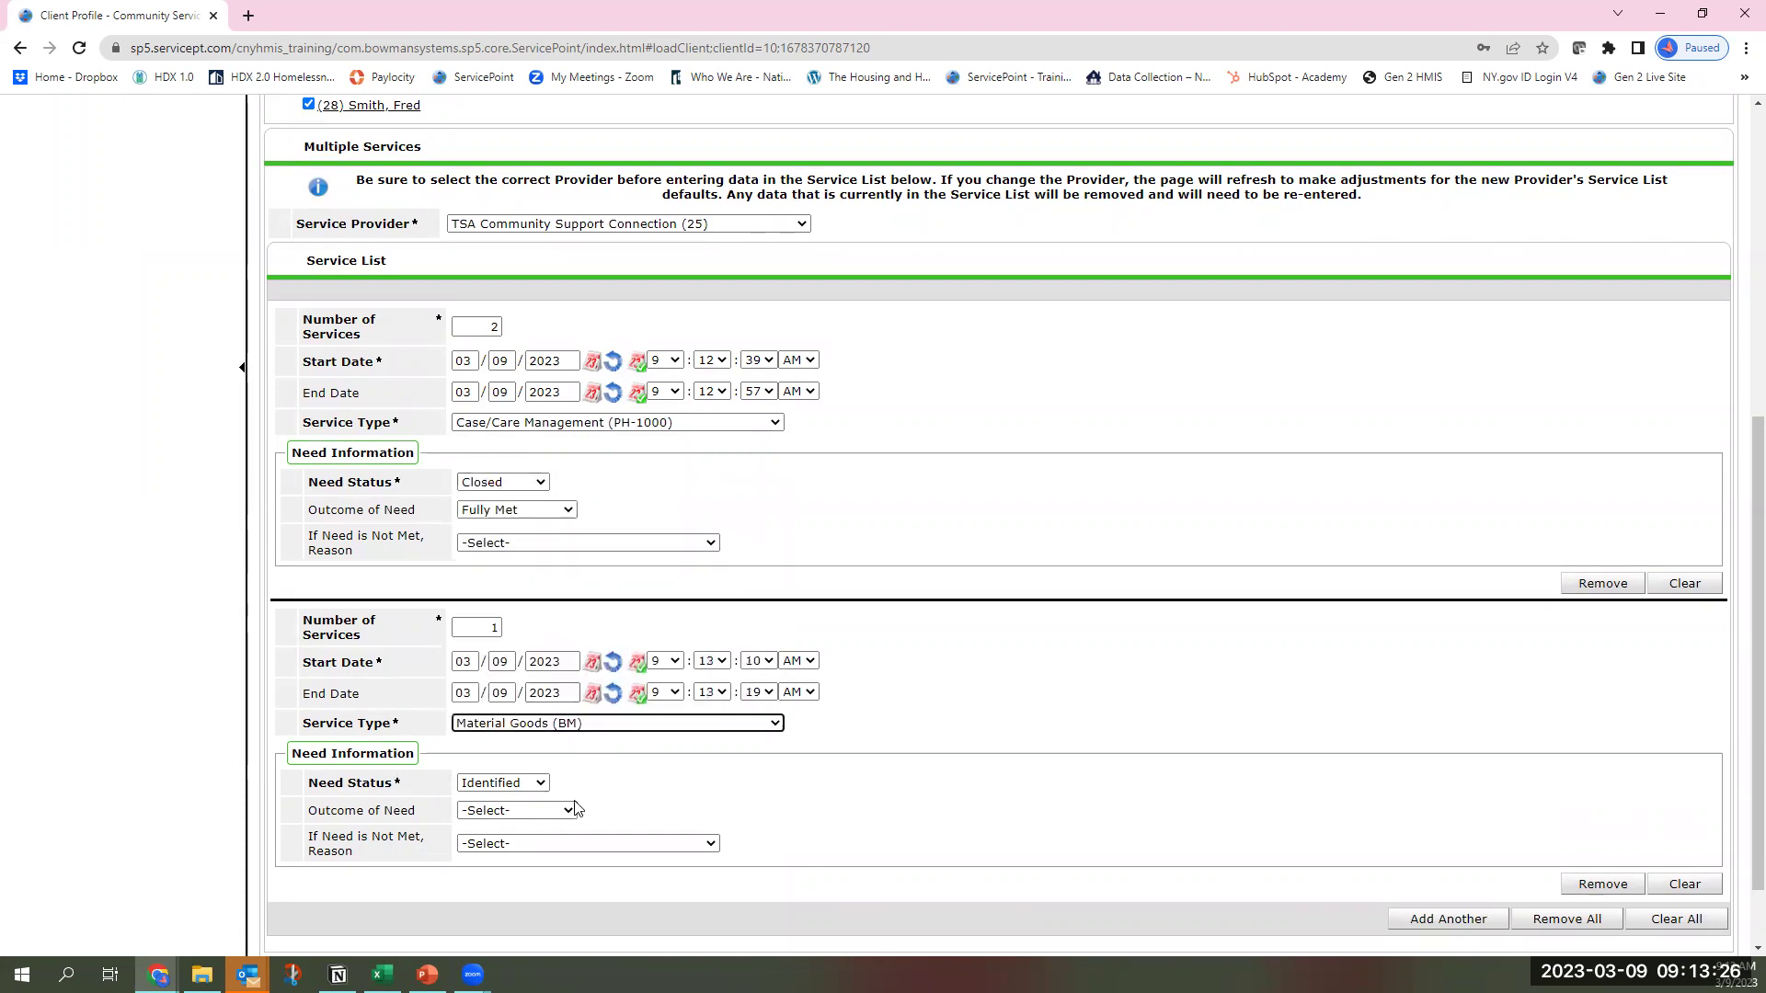
Step: Set the Material Goods entry's need status to Closed and outcome to Fully Met, and save and exit the multiple services
{"action": "left_click", "coordinate": [517, 784]}
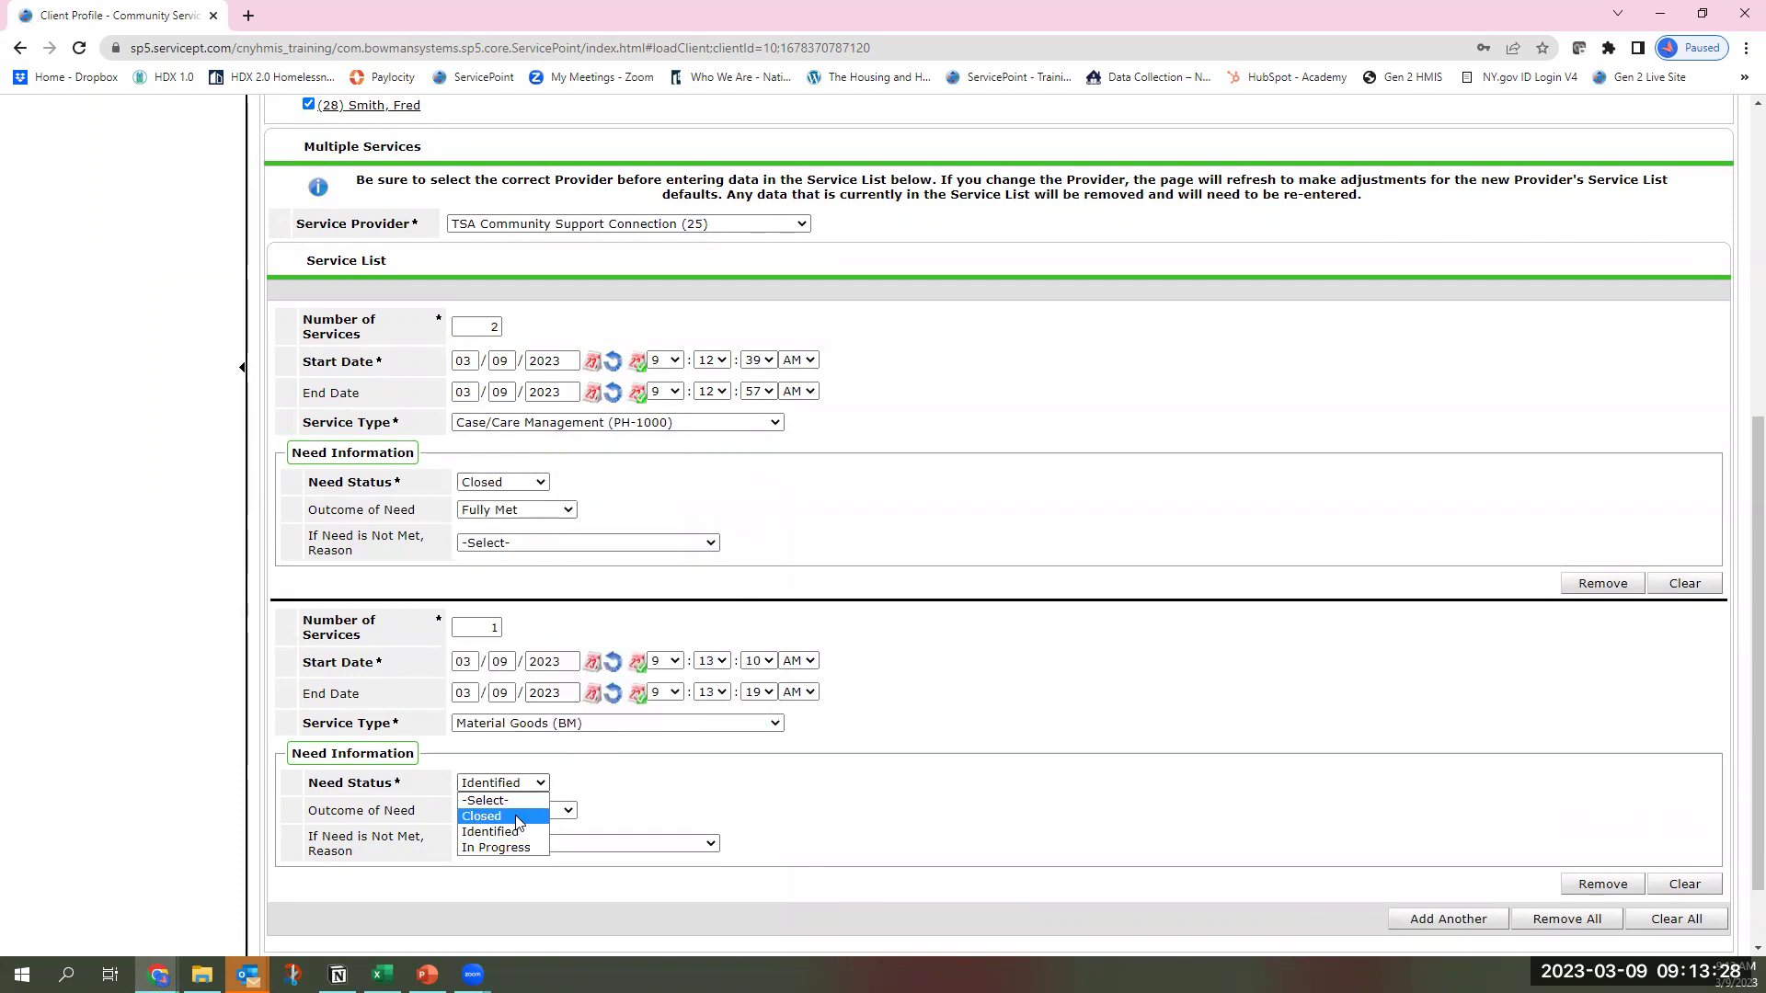
{"action": "left_click", "coordinate": [517, 817]}
{"action": "left_click", "coordinate": [516, 810]}
{"action": "left_click", "coordinate": [497, 833]}
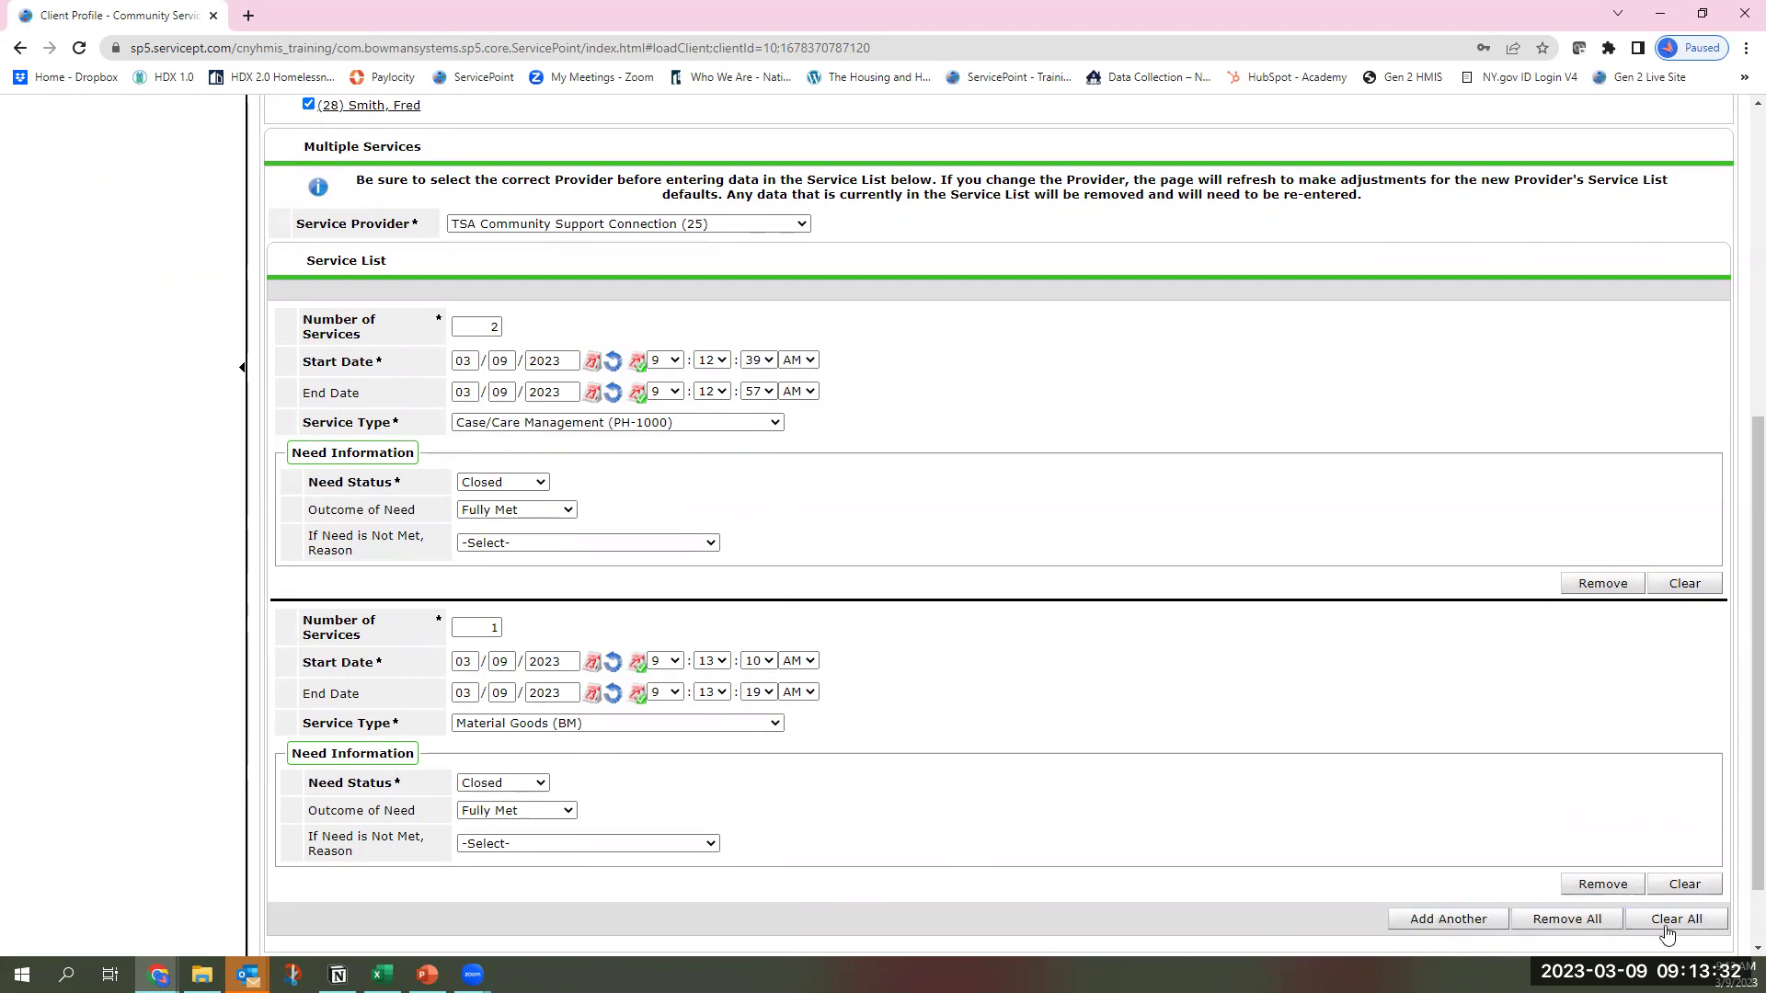
{"action": "scroll", "coordinate": [1582, 934], "scroll_direction": "down", "scroll_amount": 1}
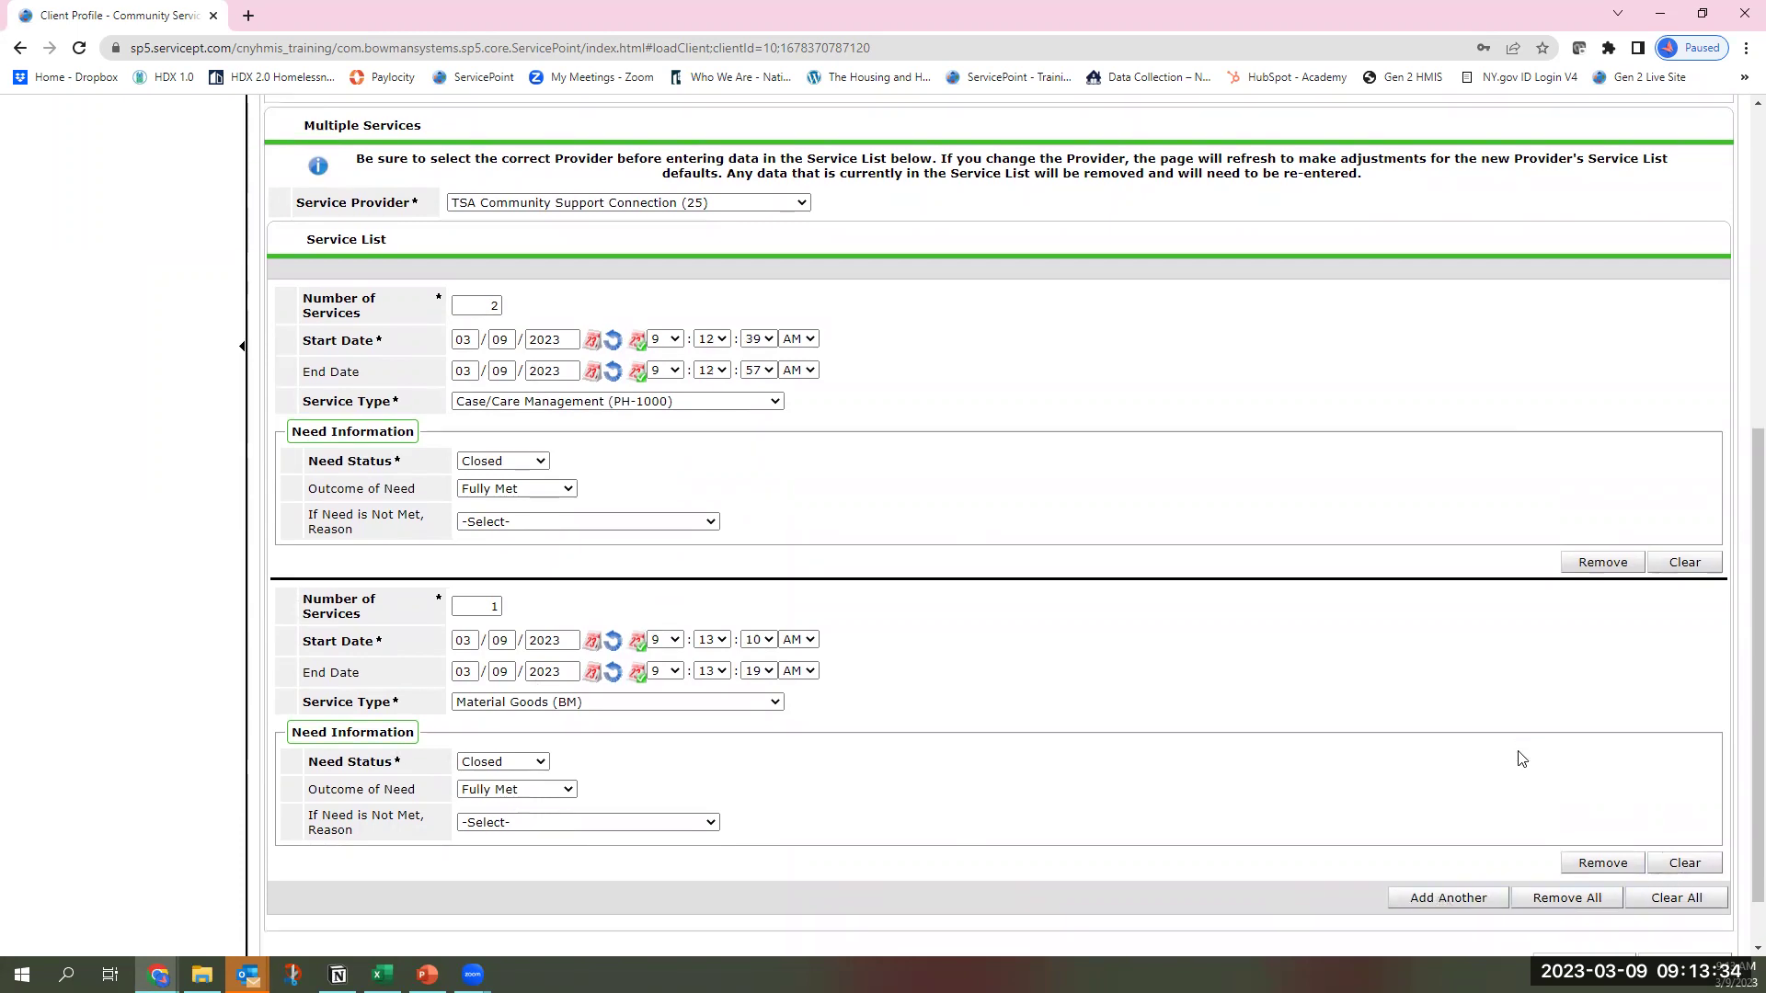
{"action": "left_click", "coordinate": [1573, 898]}
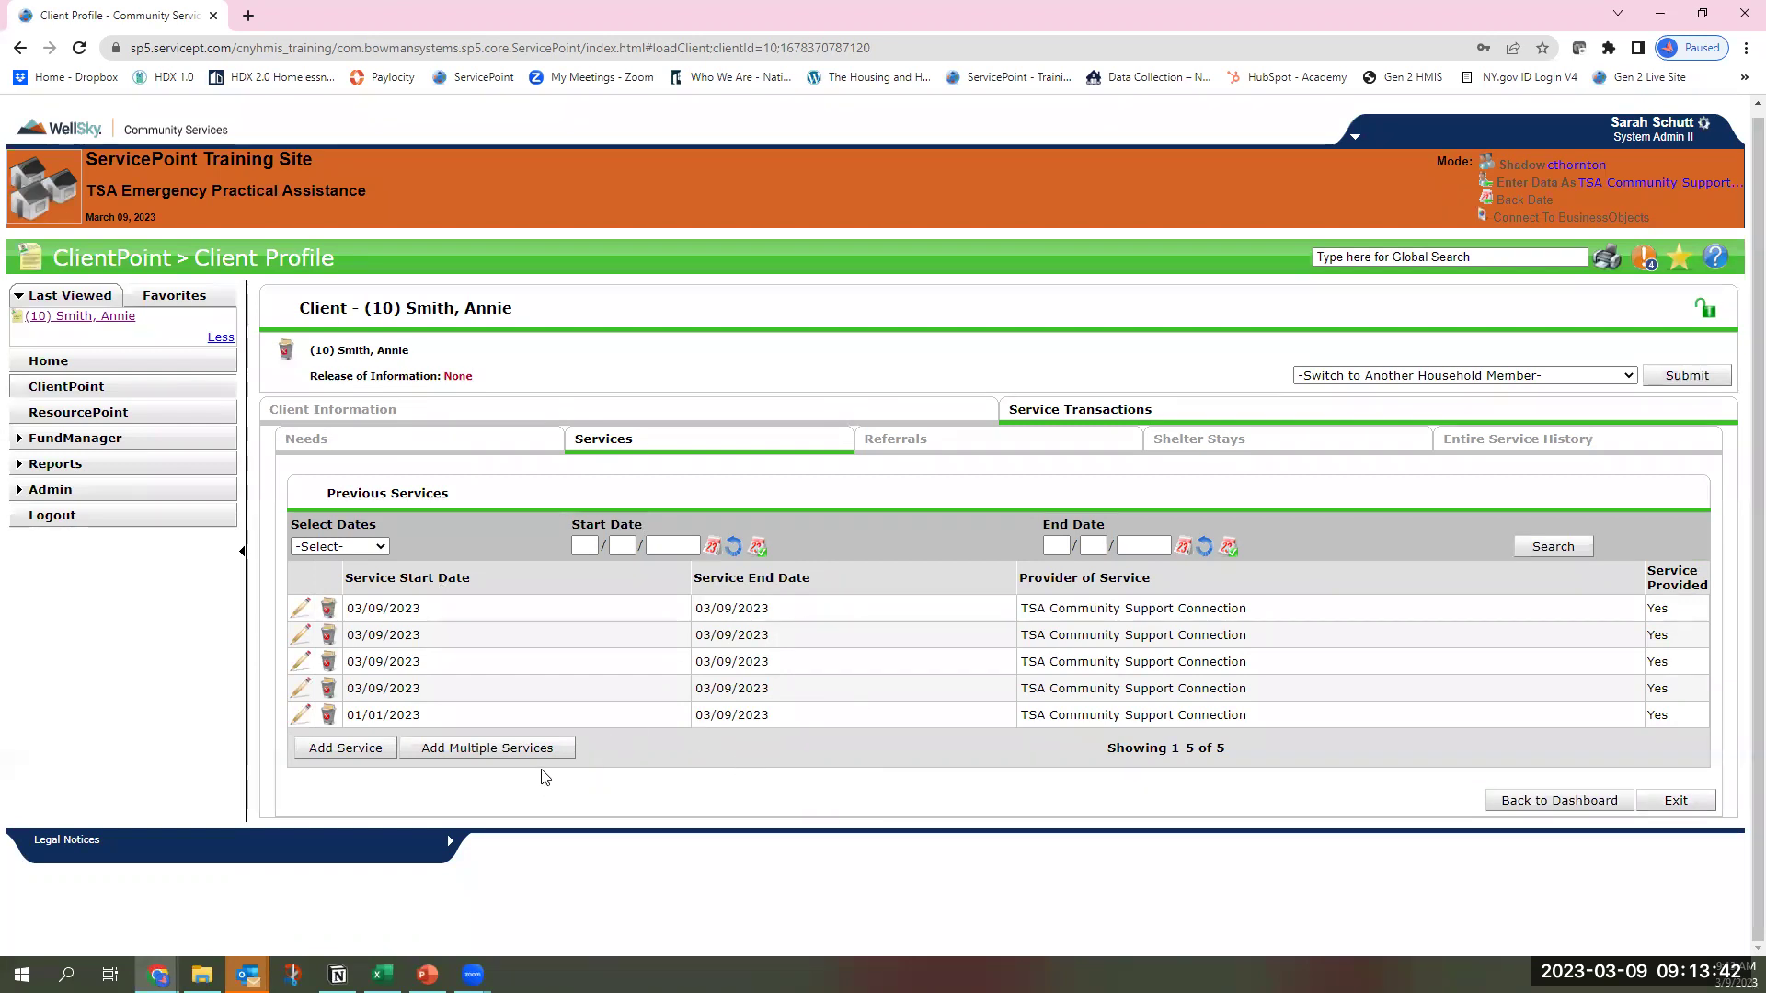
Step: Review the client's entire service history, also reopening it from the dashboard, and the previous needs, services, referrals and shelter stays
{"action": "left_click", "coordinate": [1479, 447]}
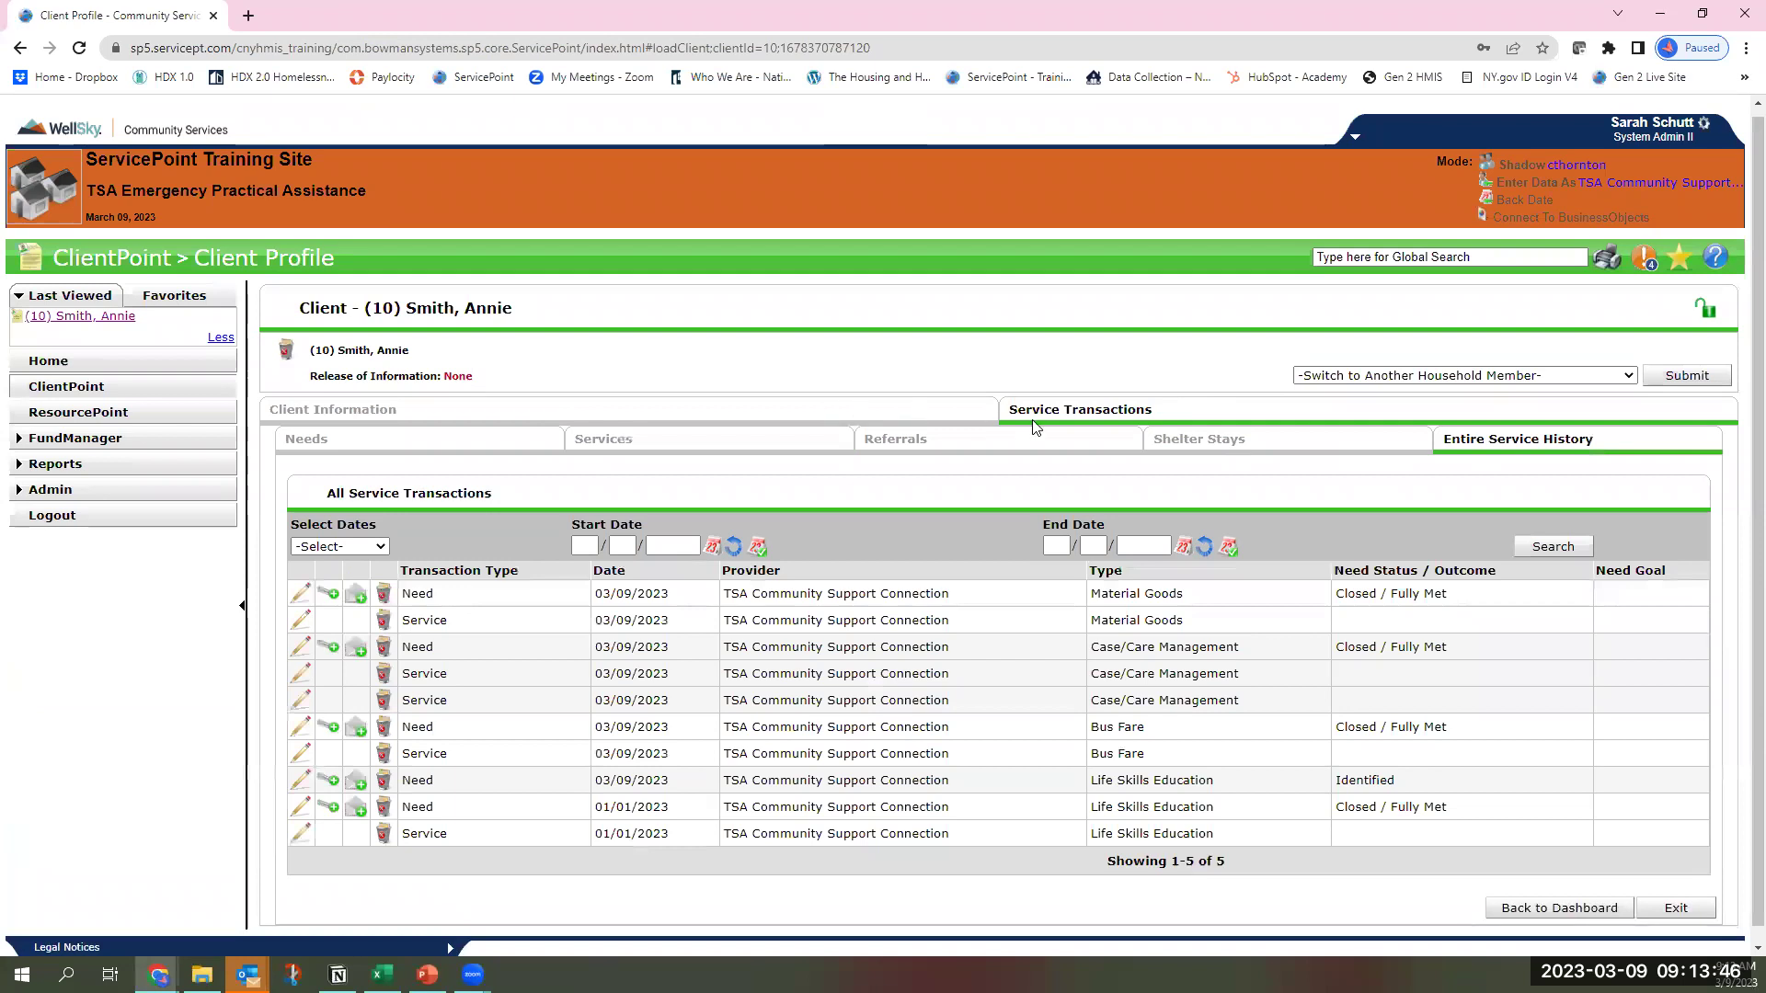
{"action": "left_click", "coordinate": [1557, 909]}
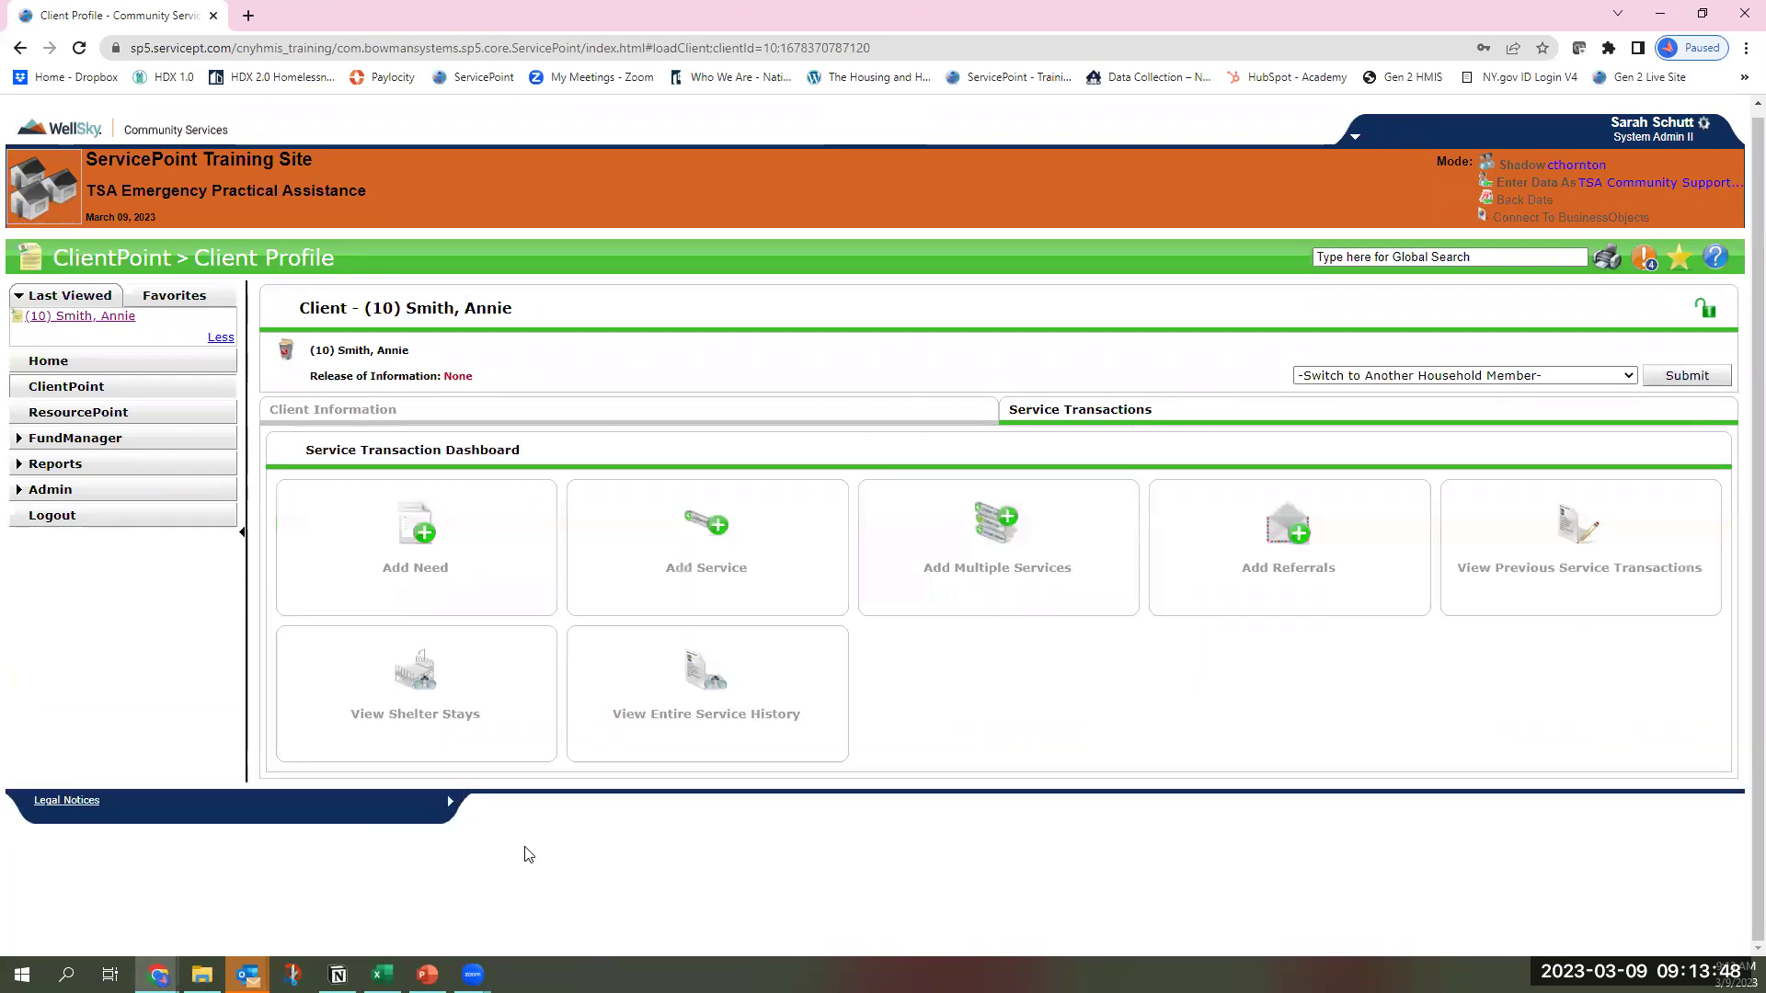
{"action": "left_click", "coordinate": [679, 724]}
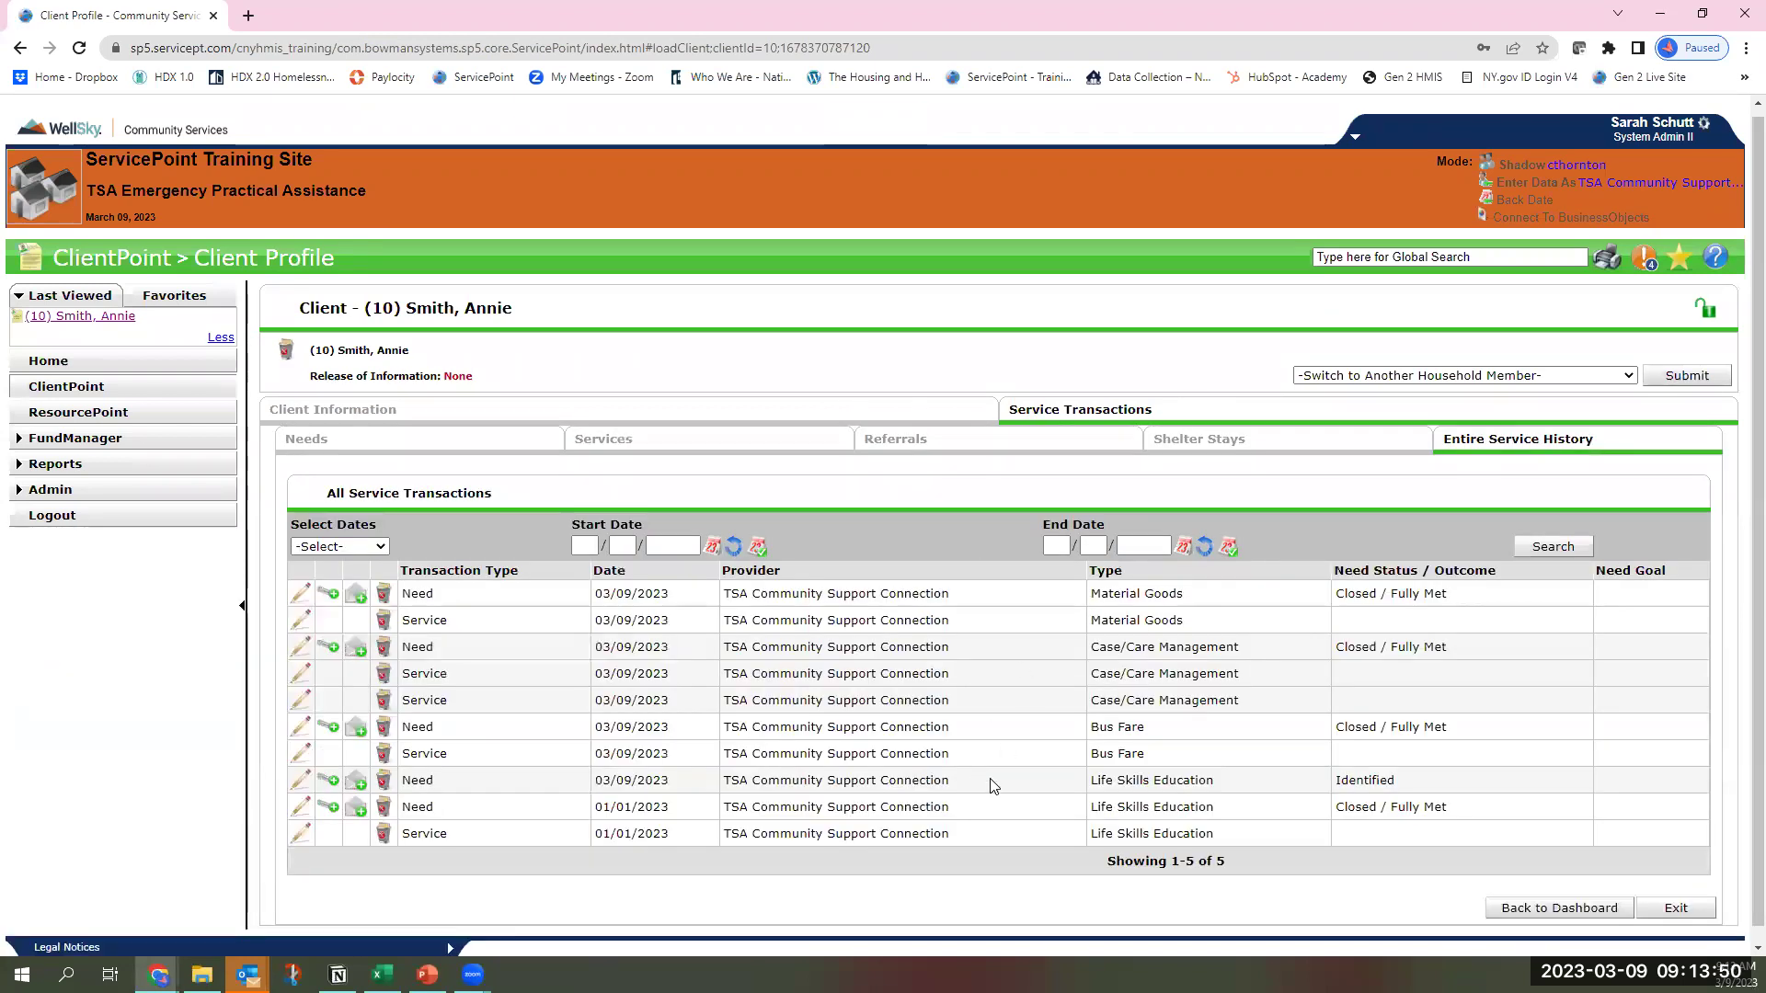
{"action": "left_click", "coordinate": [349, 450]}
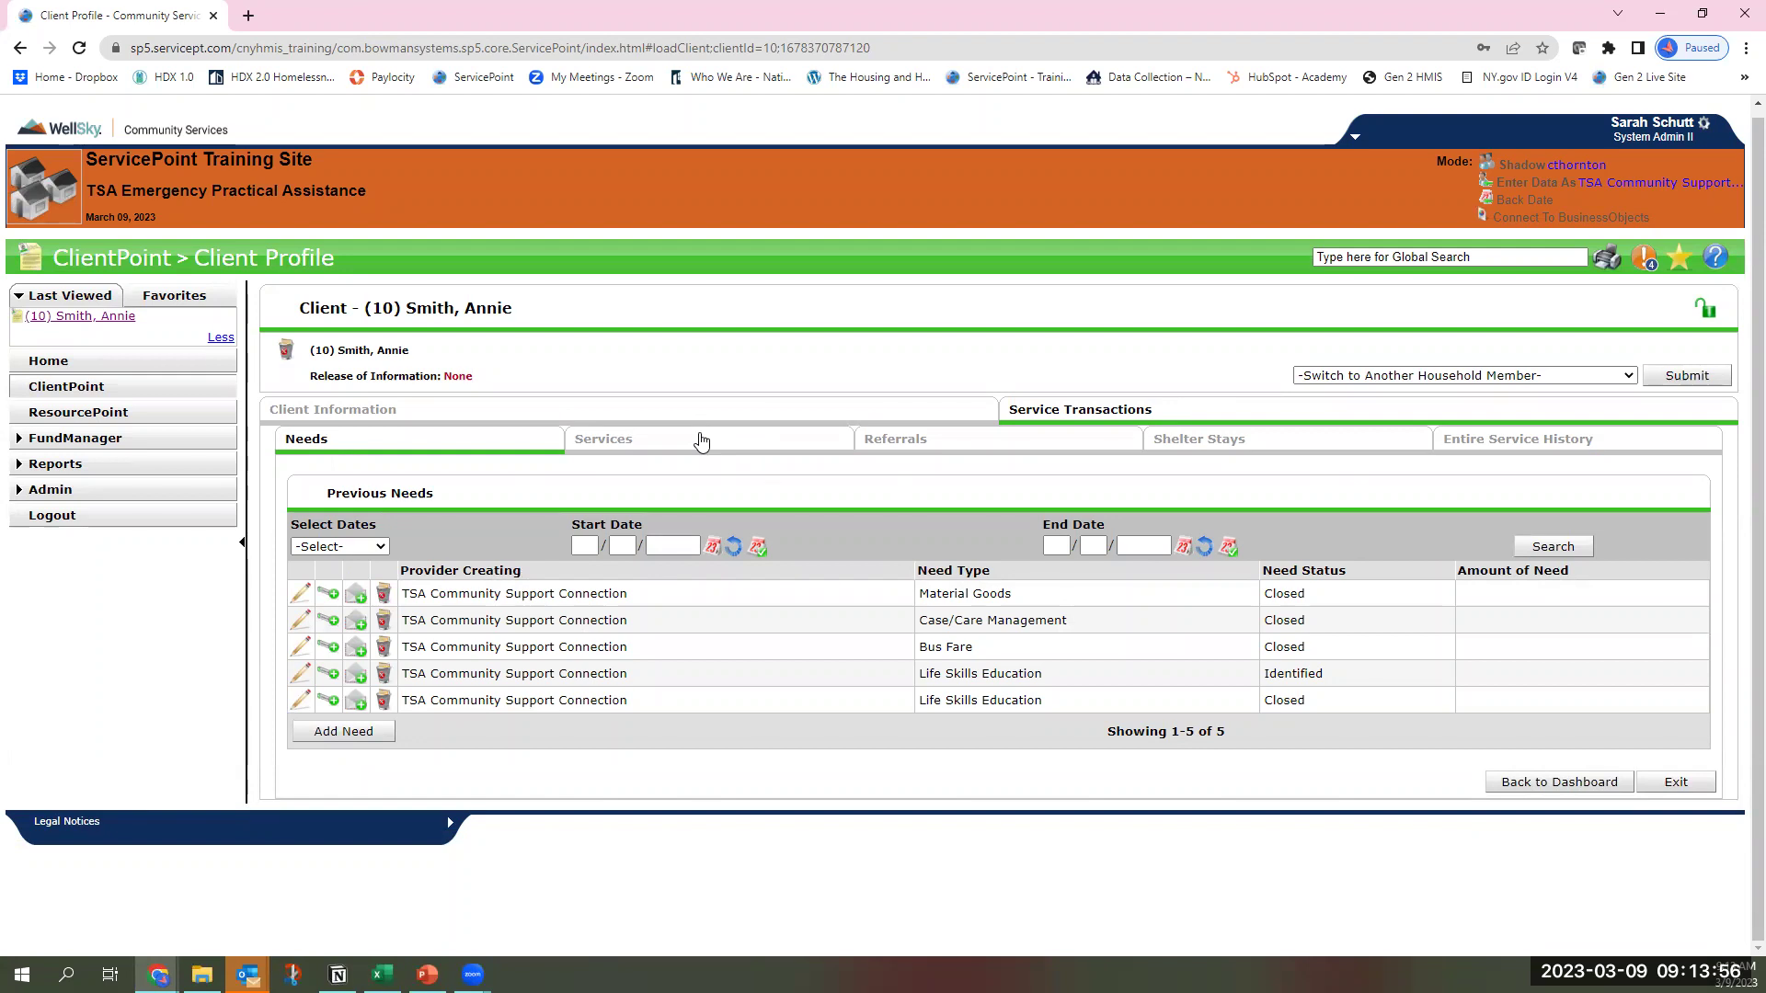
{"action": "left_click", "coordinate": [635, 443]}
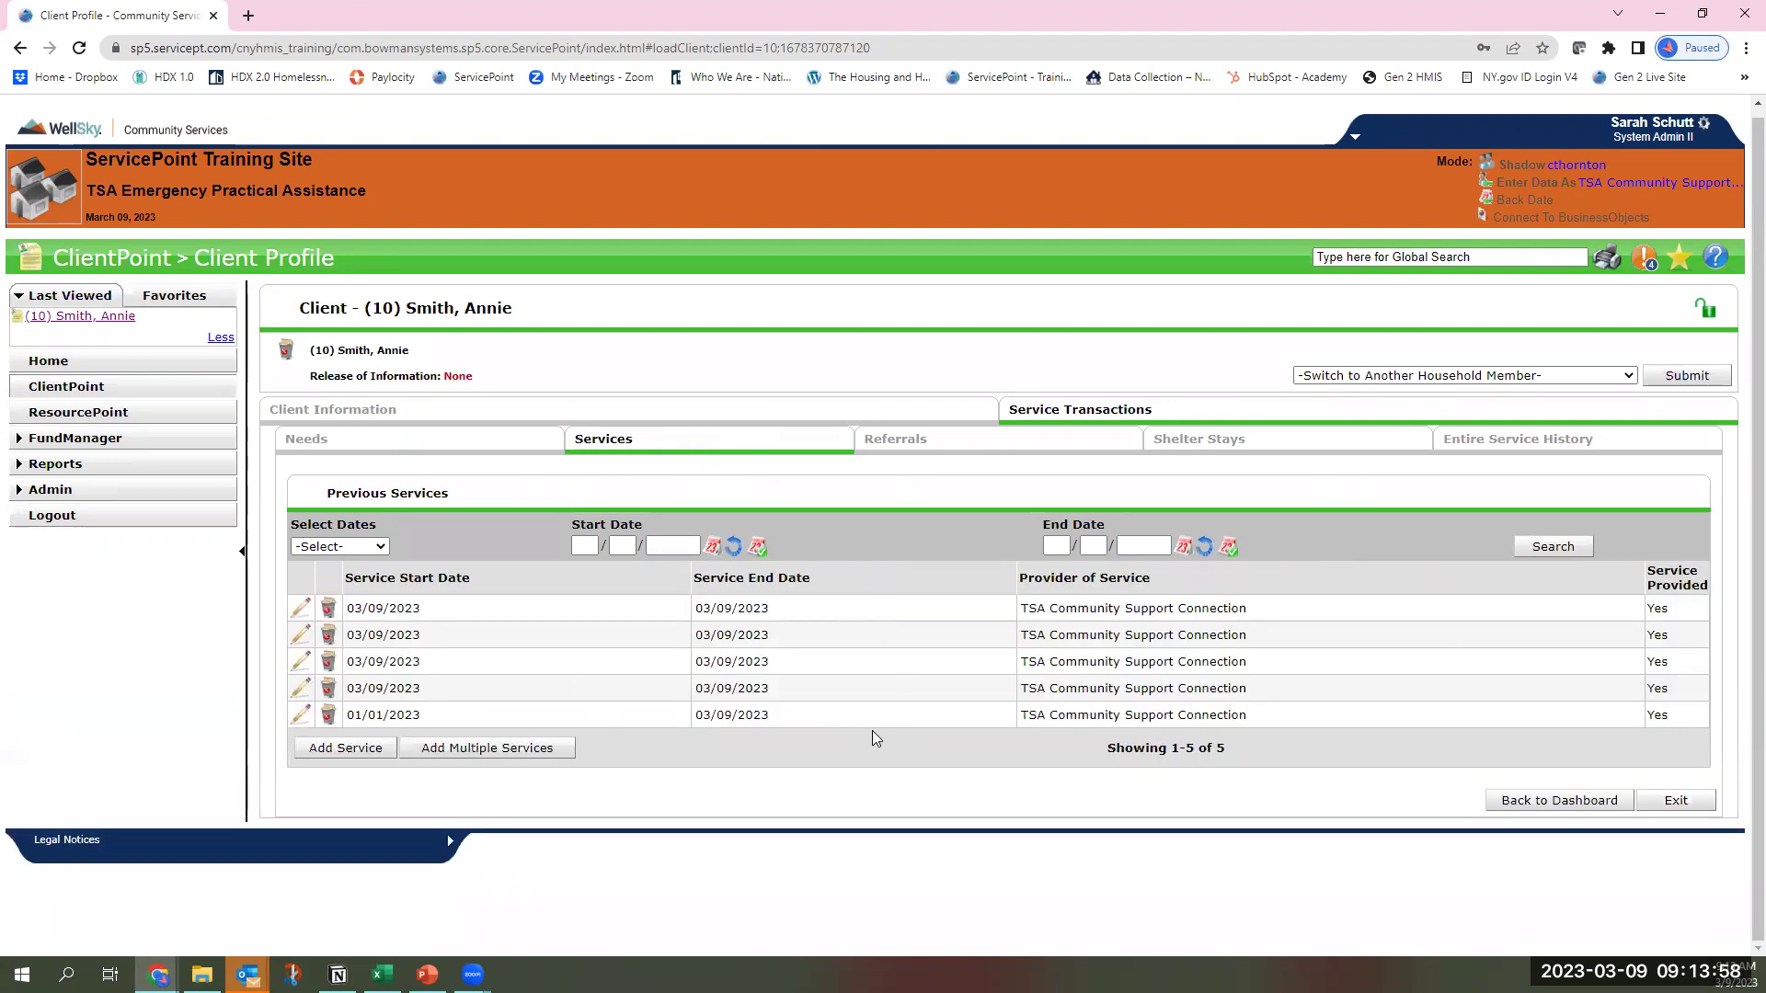
{"action": "left_click", "coordinate": [950, 445]}
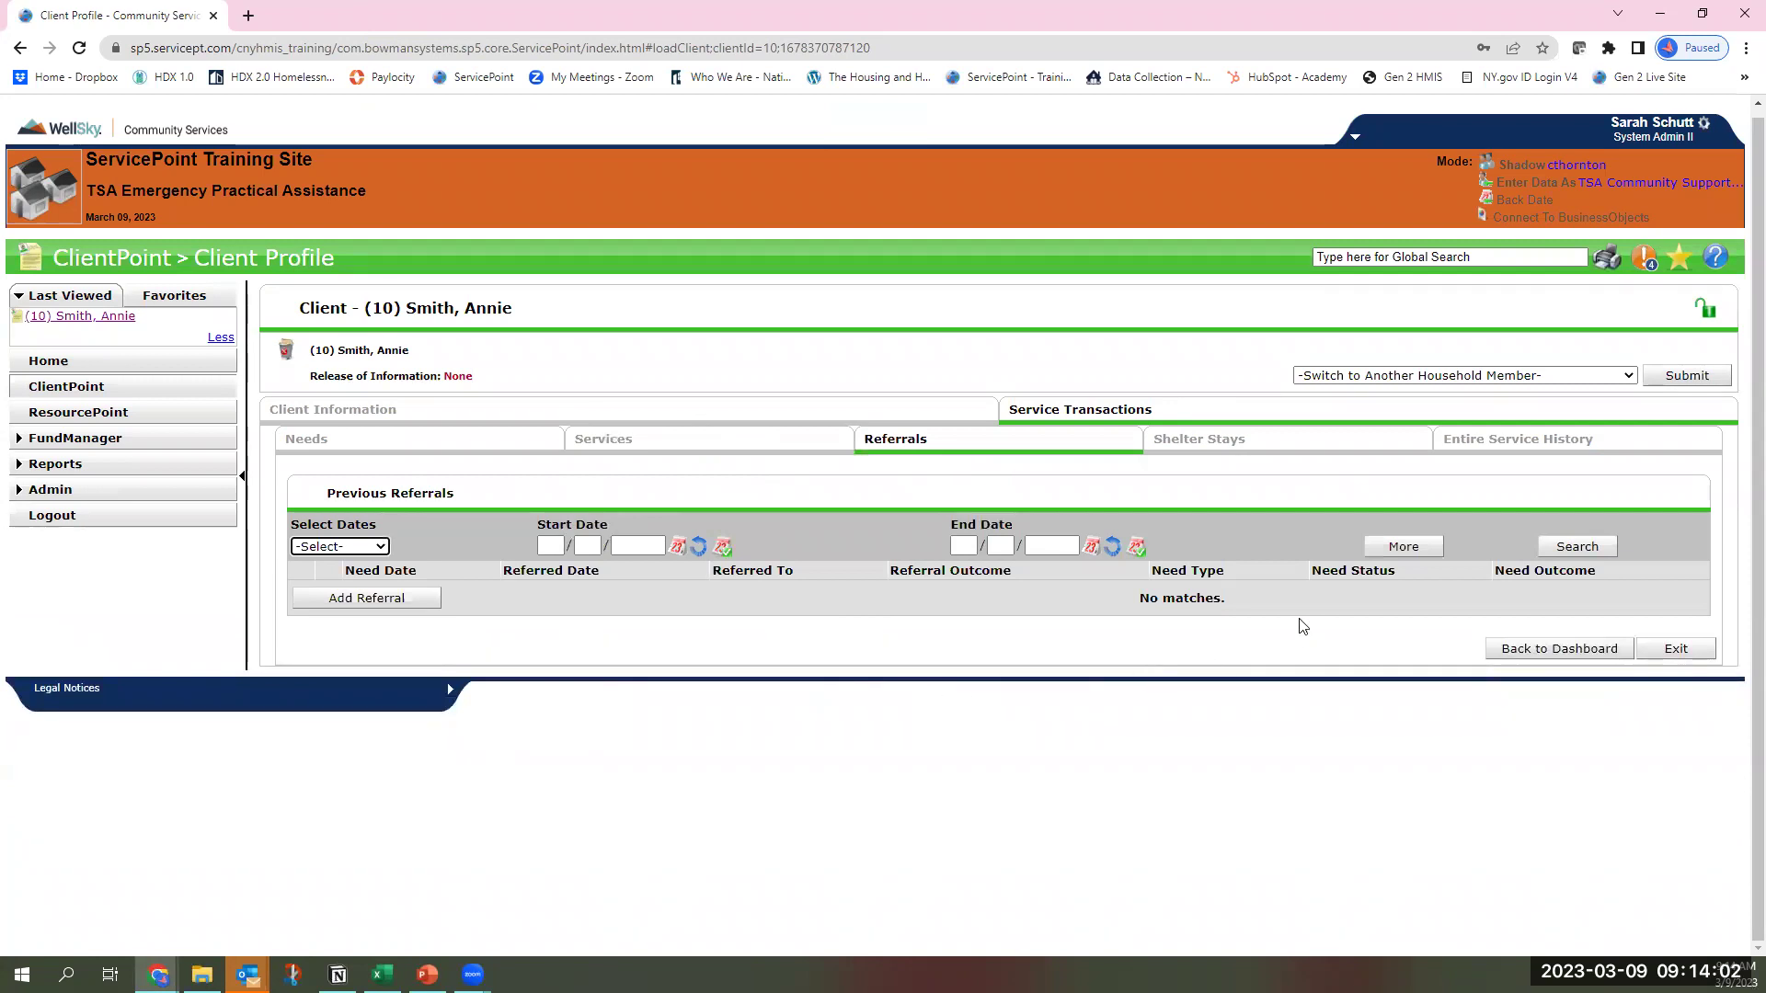
{"action": "left_click", "coordinate": [1230, 449]}
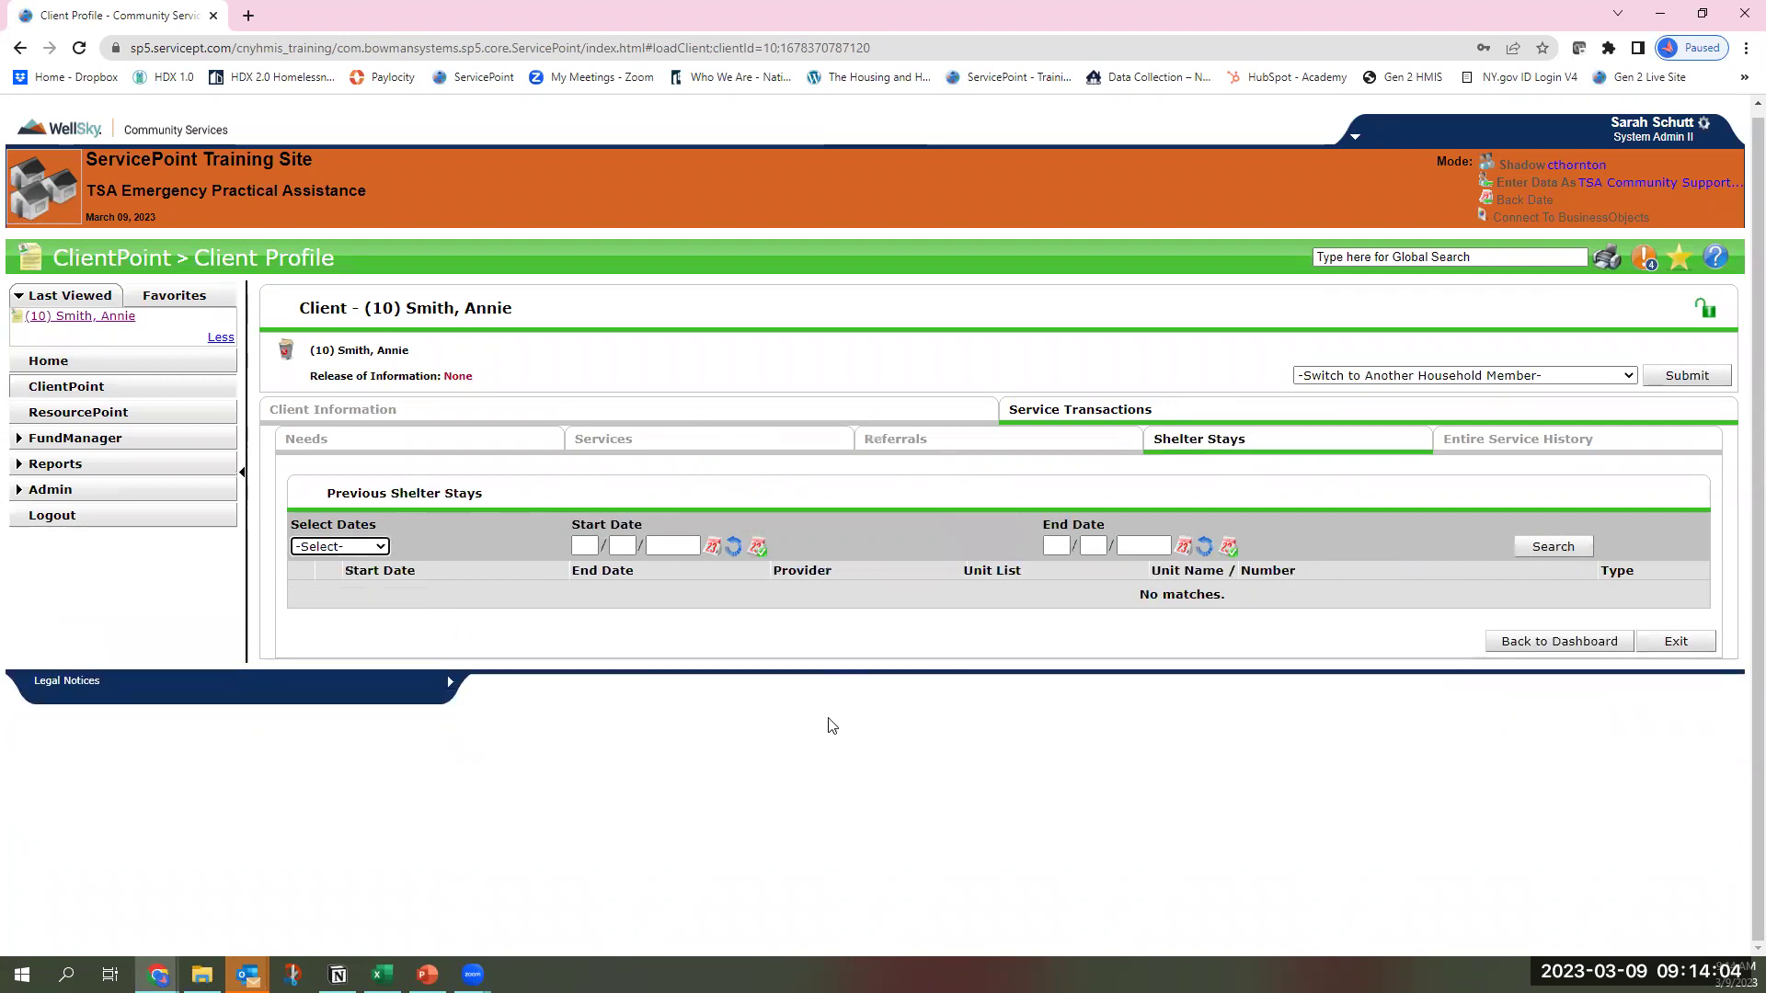